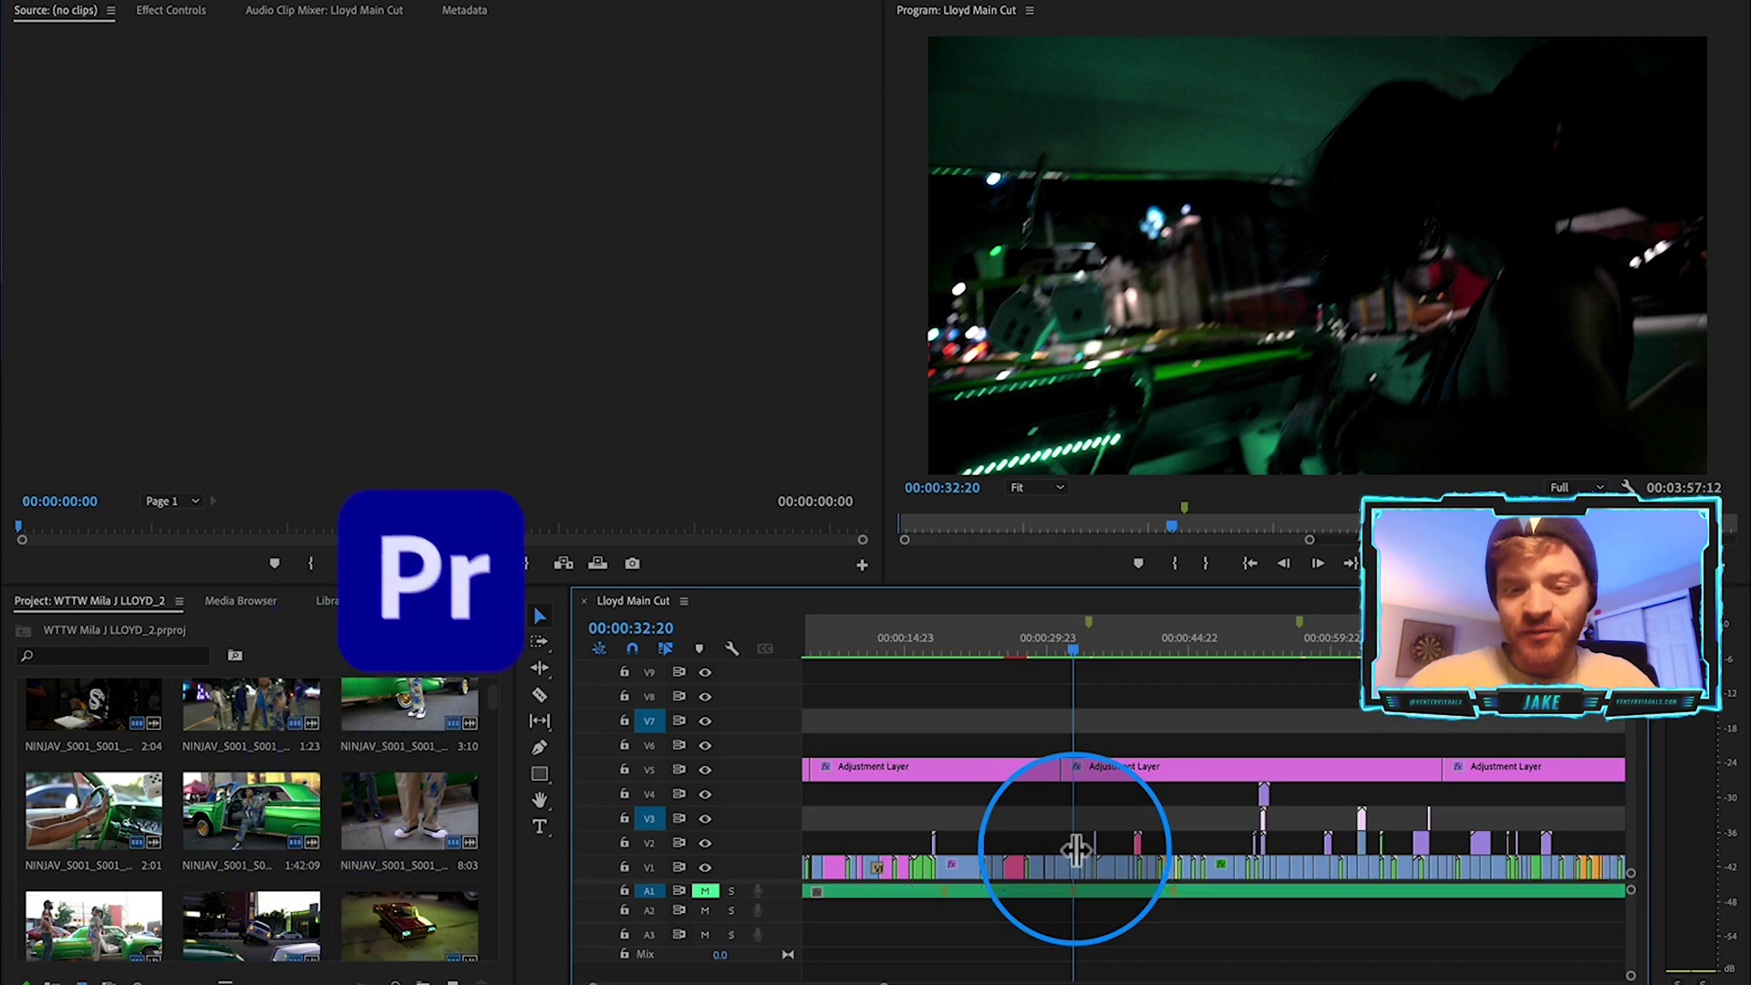
Nest the dancers clip at 00:00:34:07 as Nested Sequence 109.
key("equal")
key("equal")
key("equal")
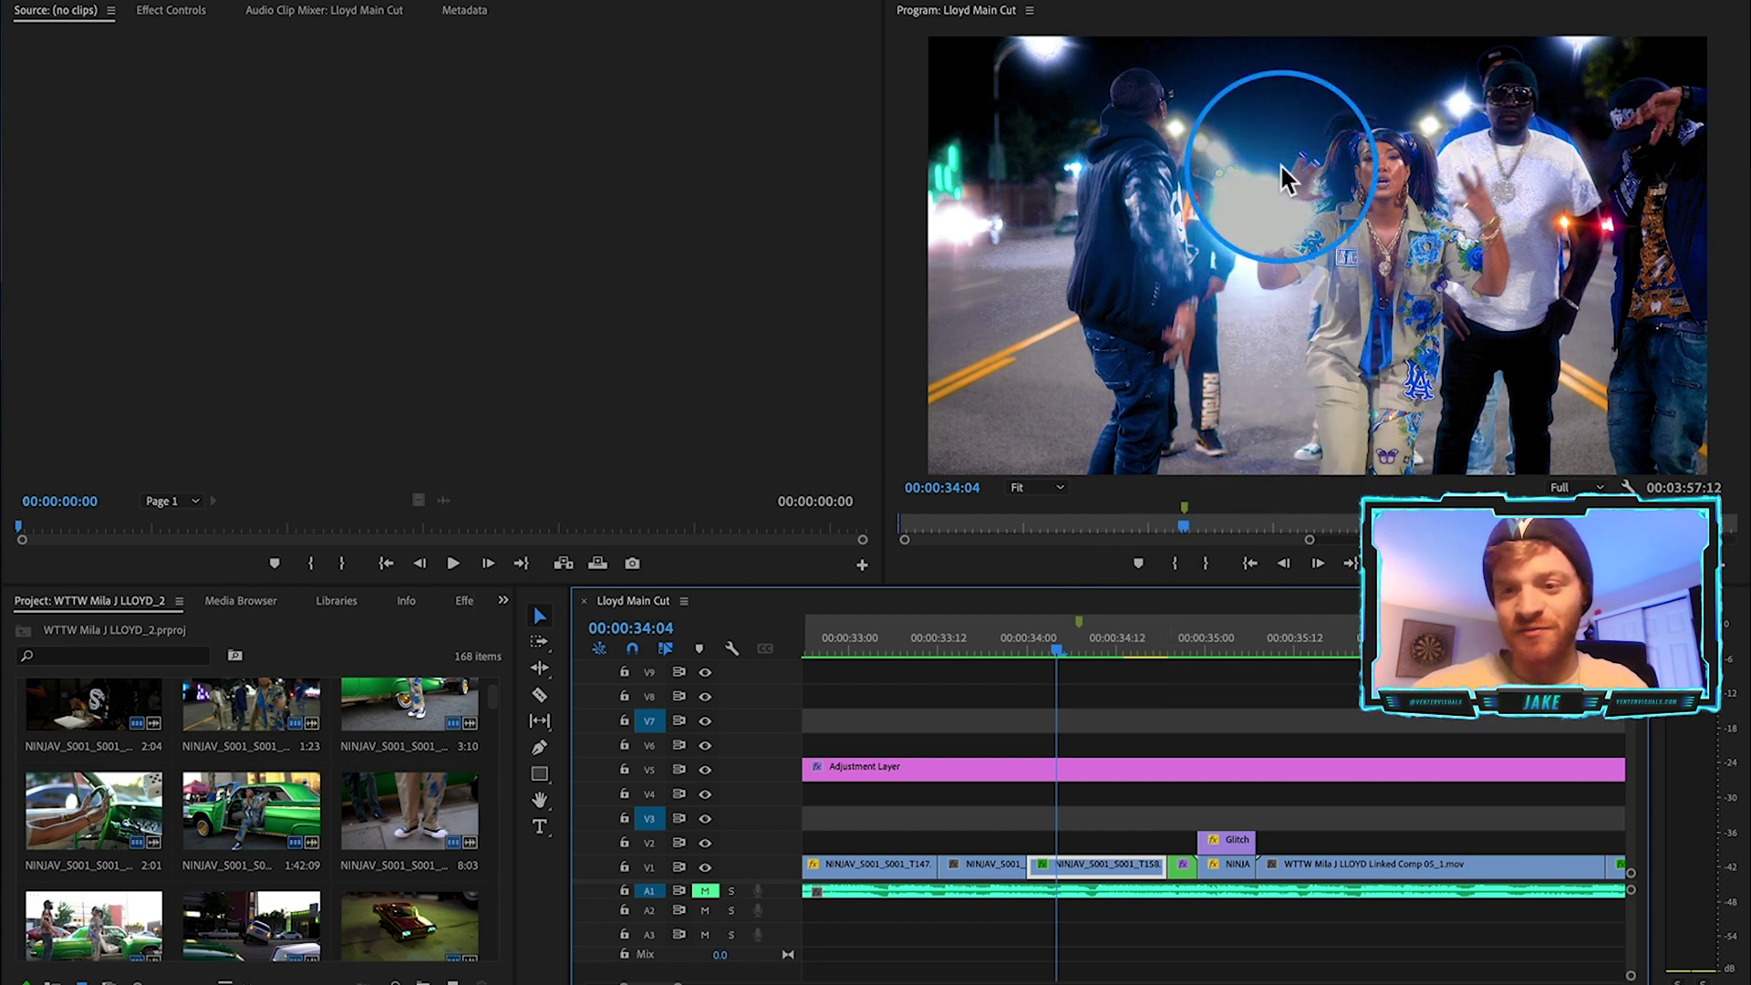
key("Right")
key("Right")
key("Right")
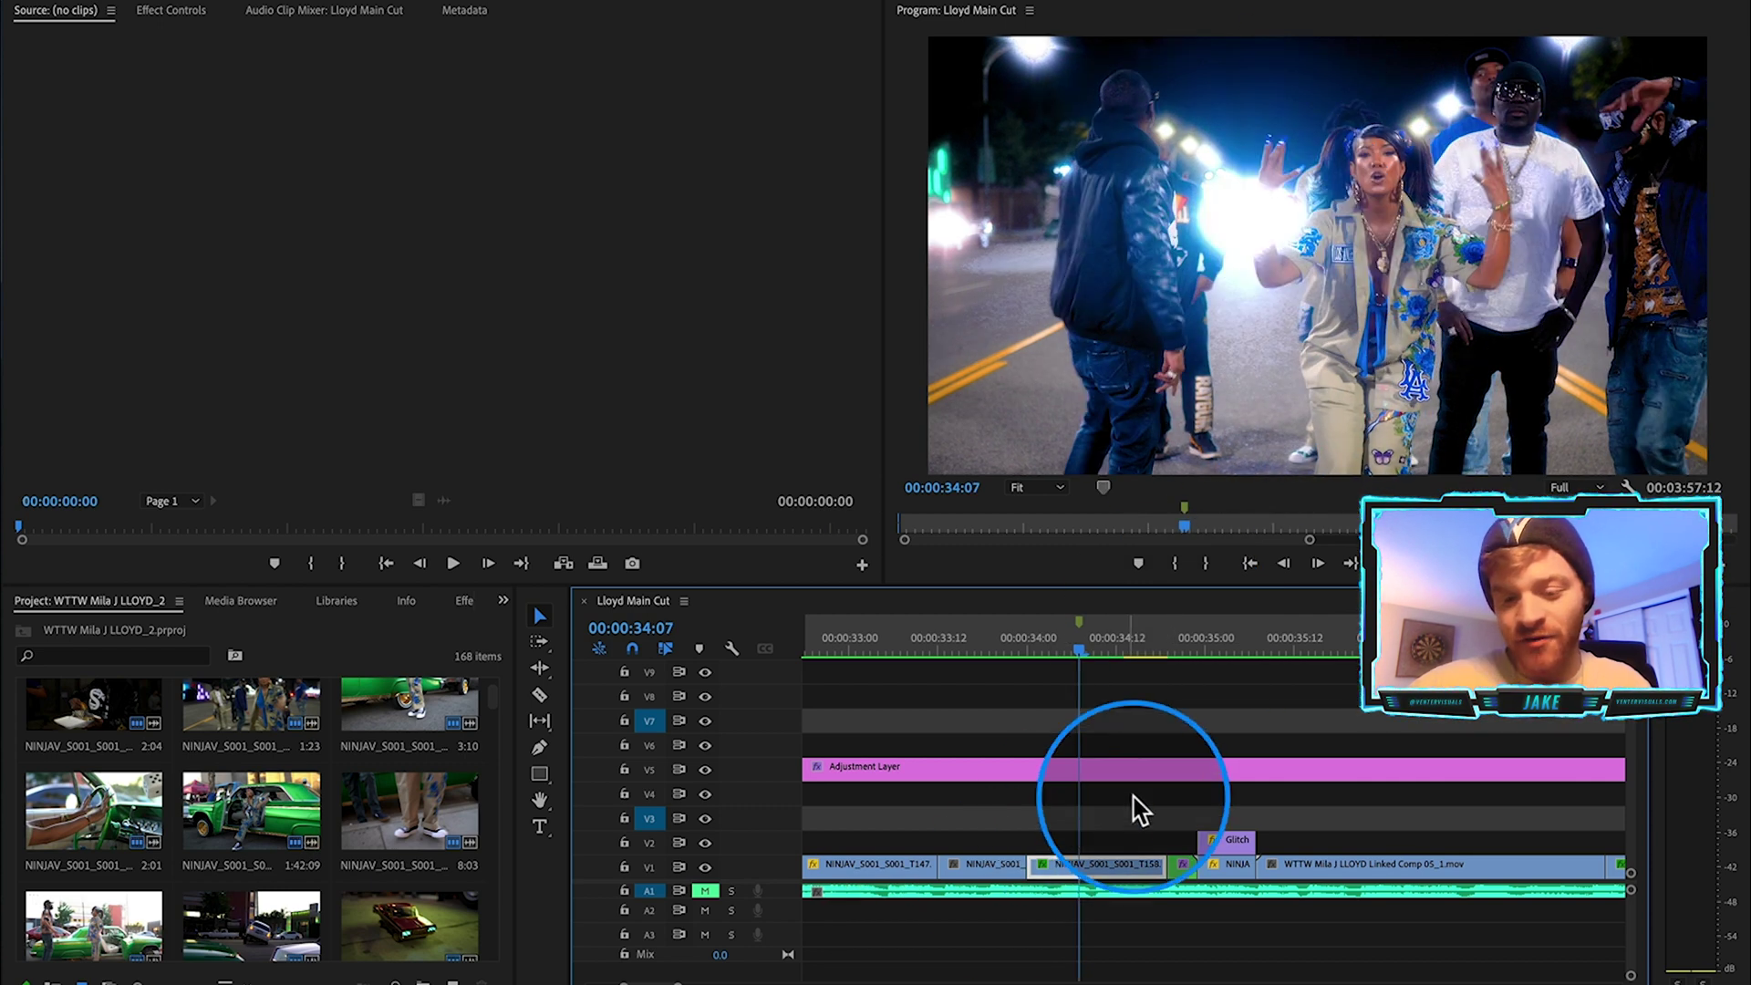
right_click(1111, 871)
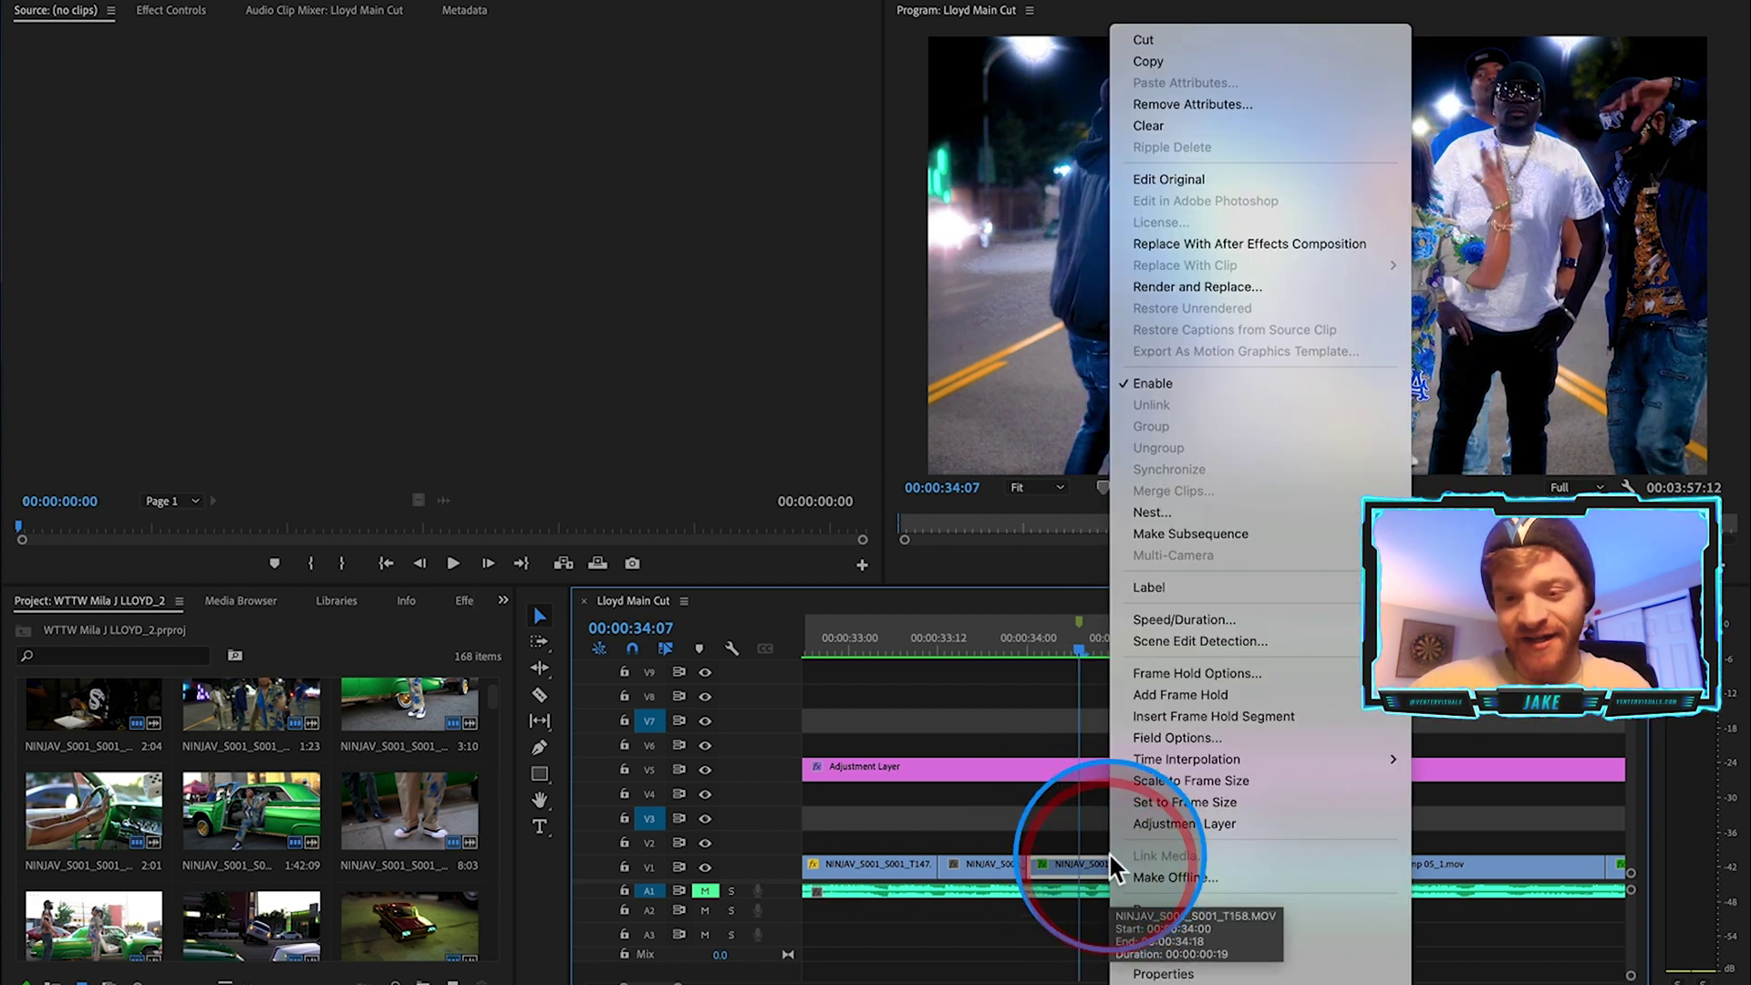
left_click(1184, 511)
left_click(905, 524)
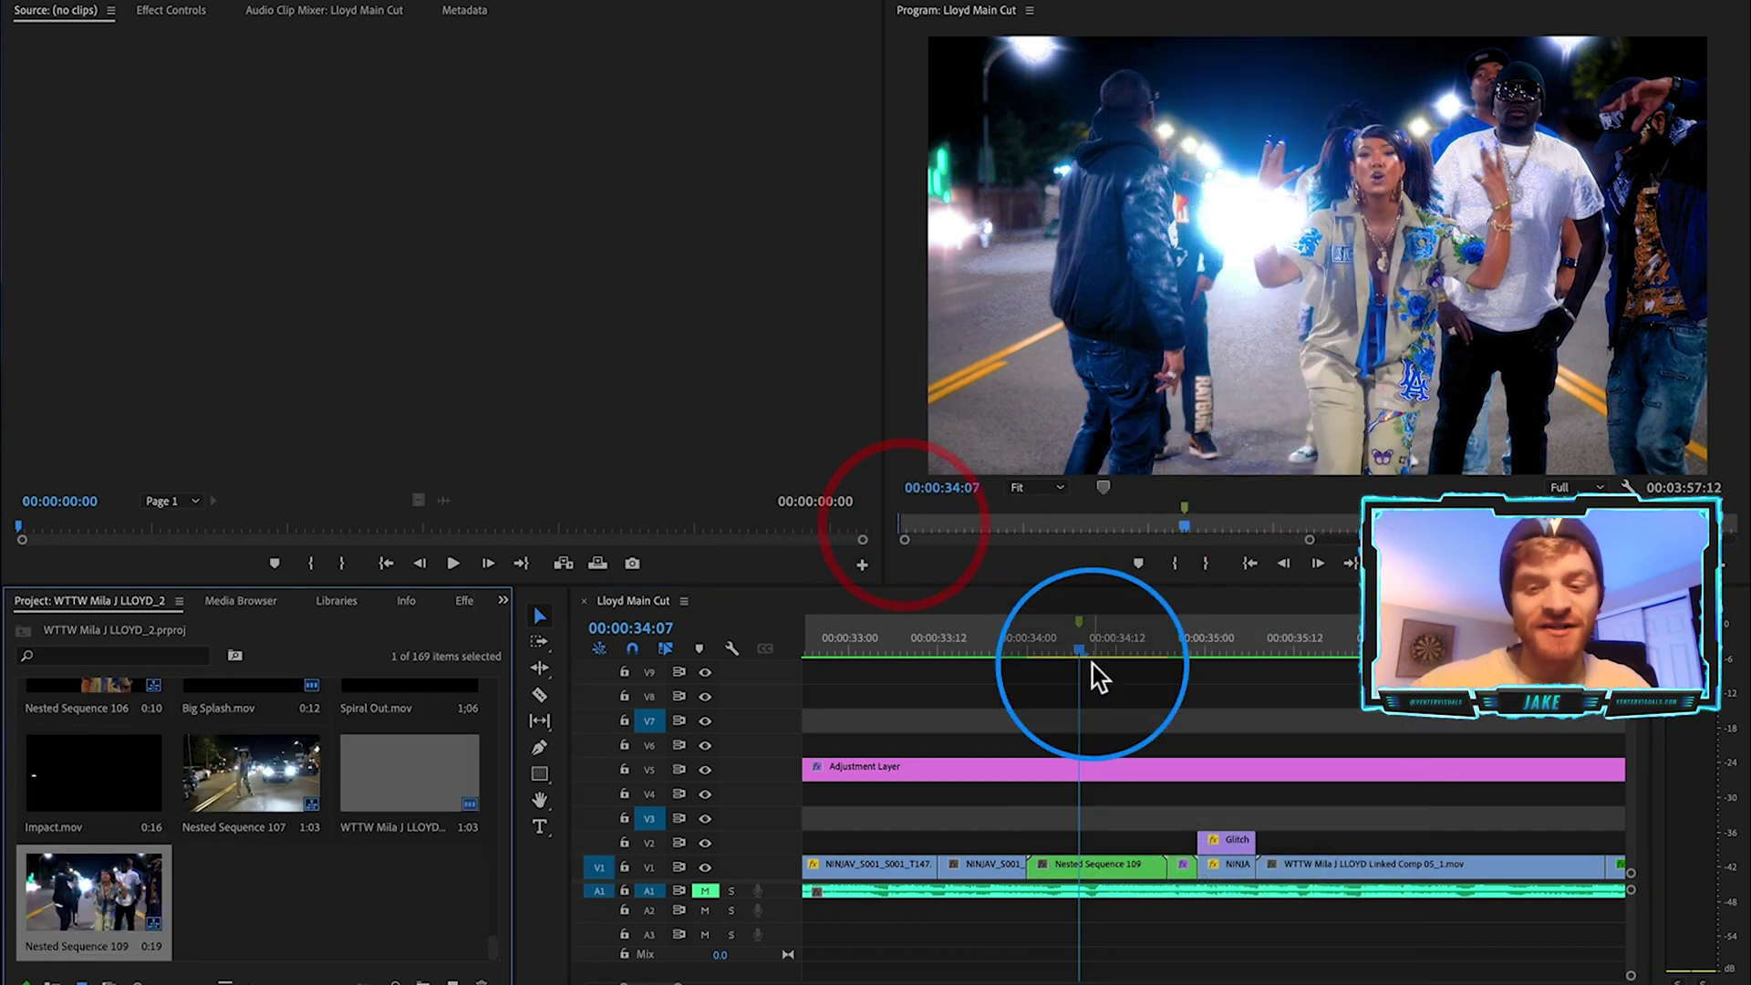
Replace Nested Sequence 109 with a linked After Effects composition.
left_click(1114, 863)
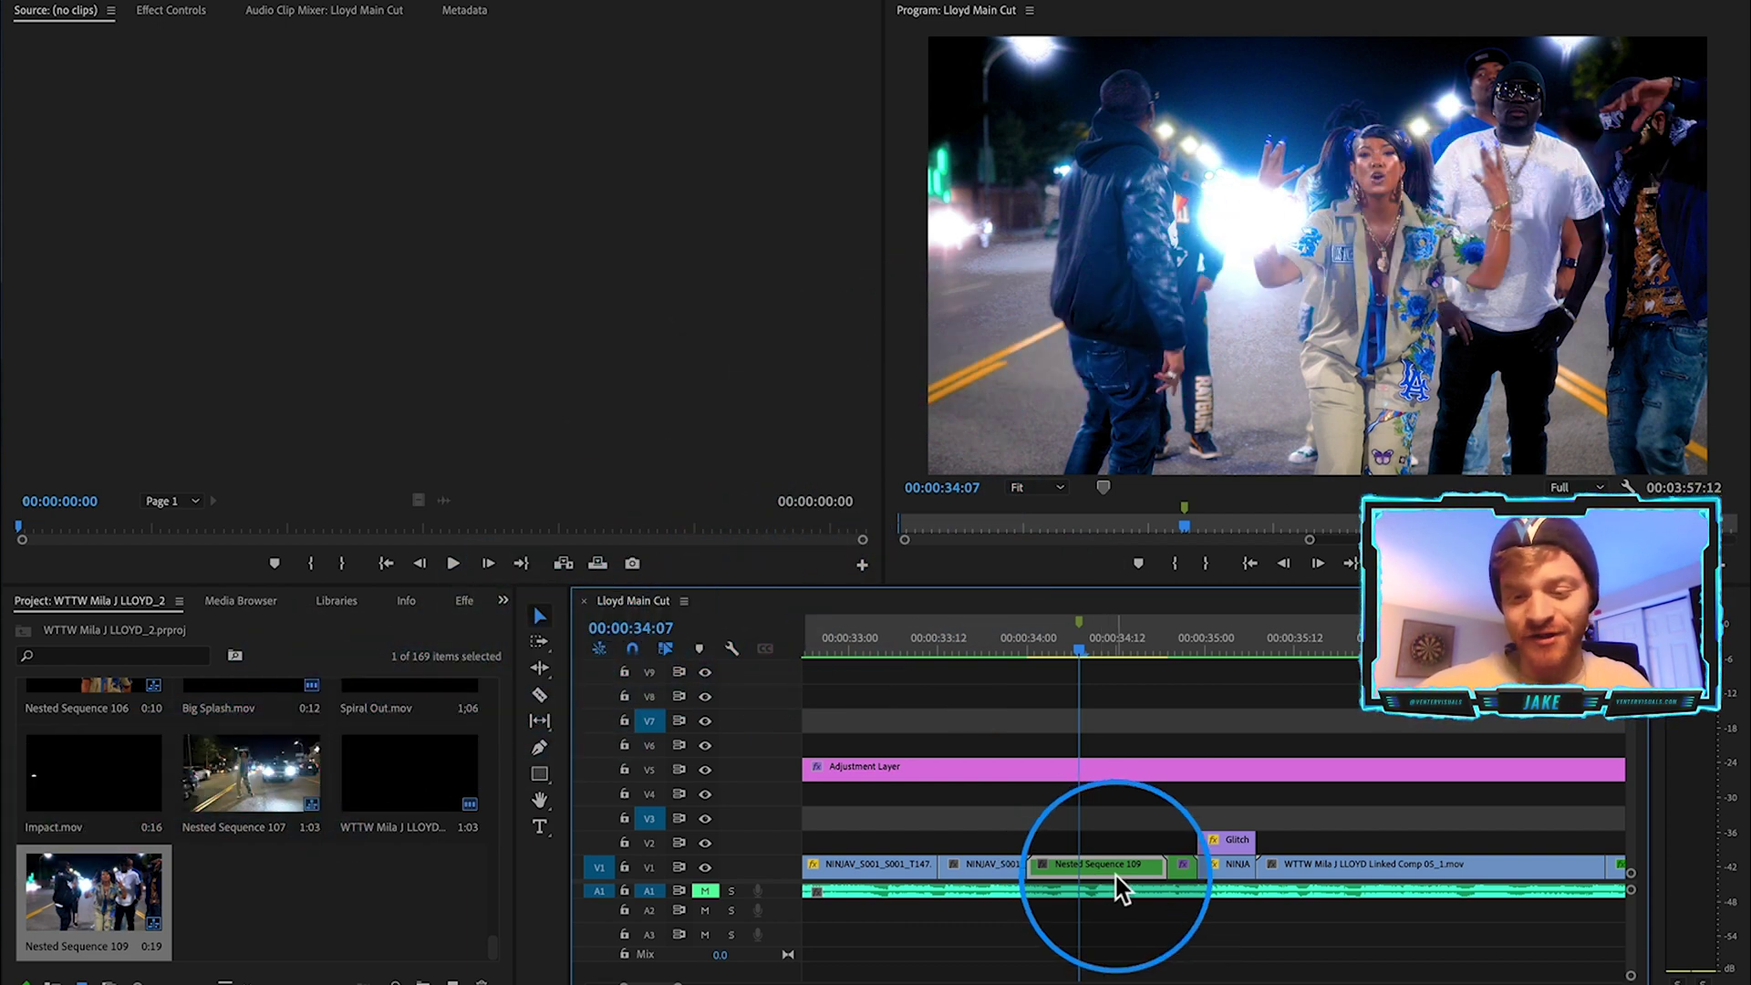
right_click(1115, 872)
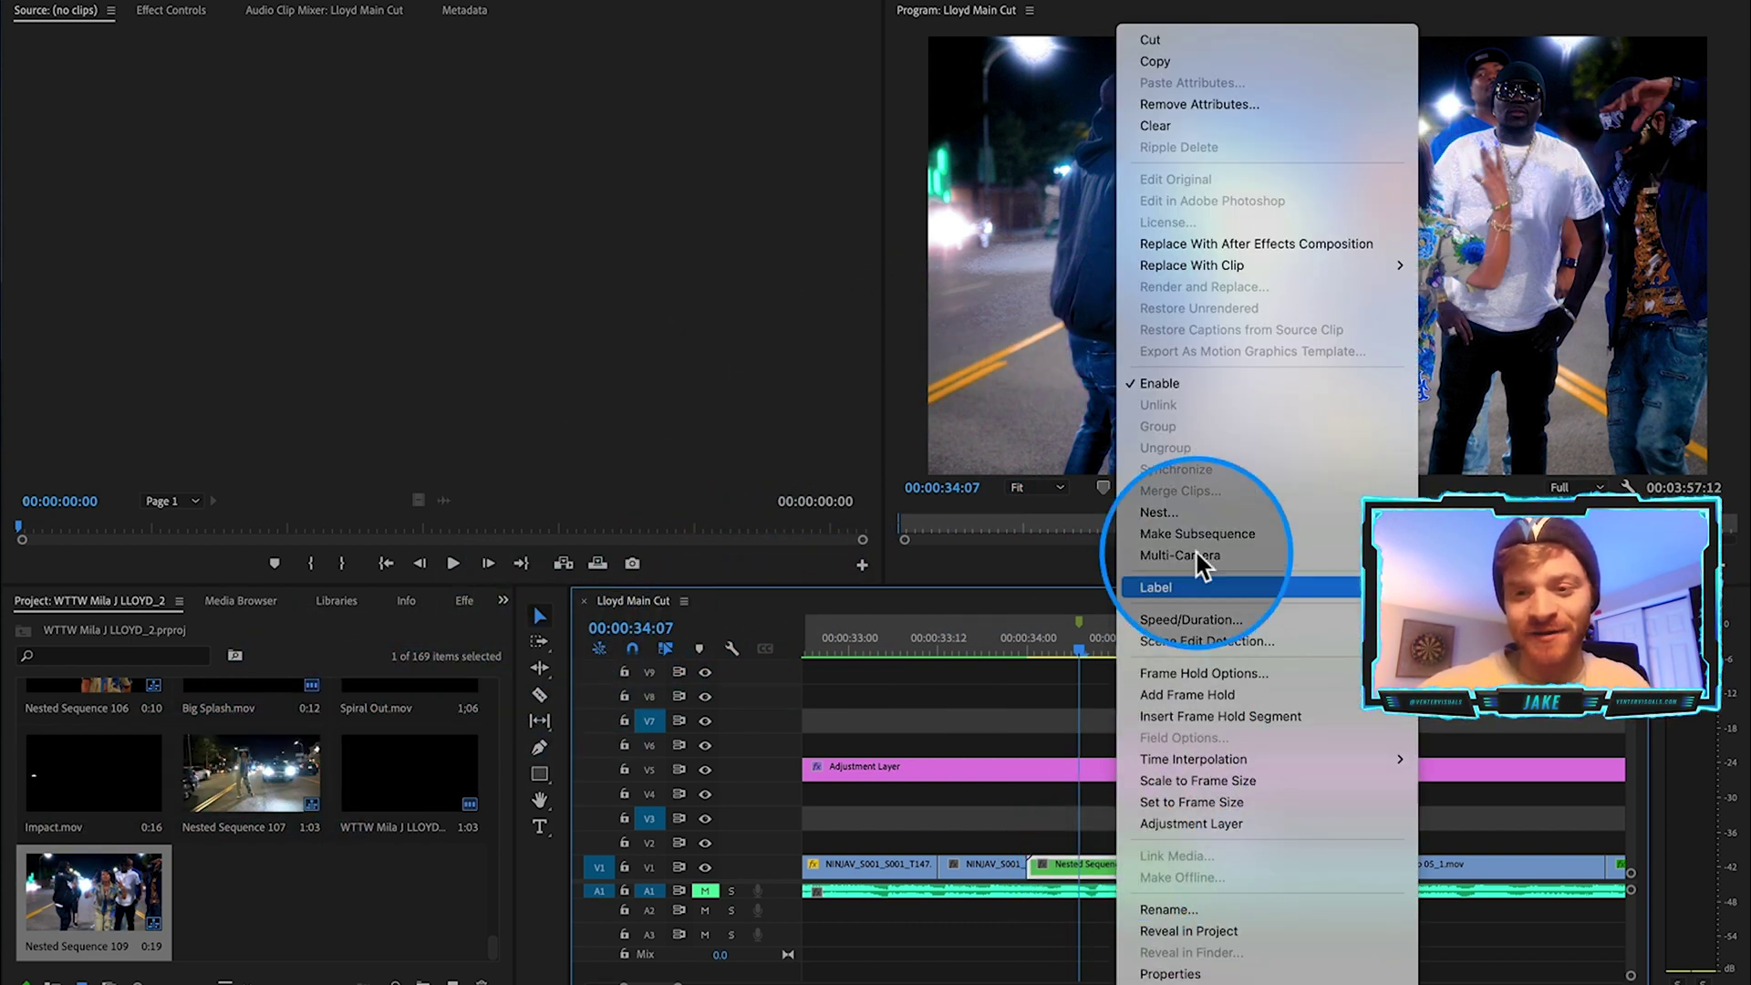
left_click(1204, 242)
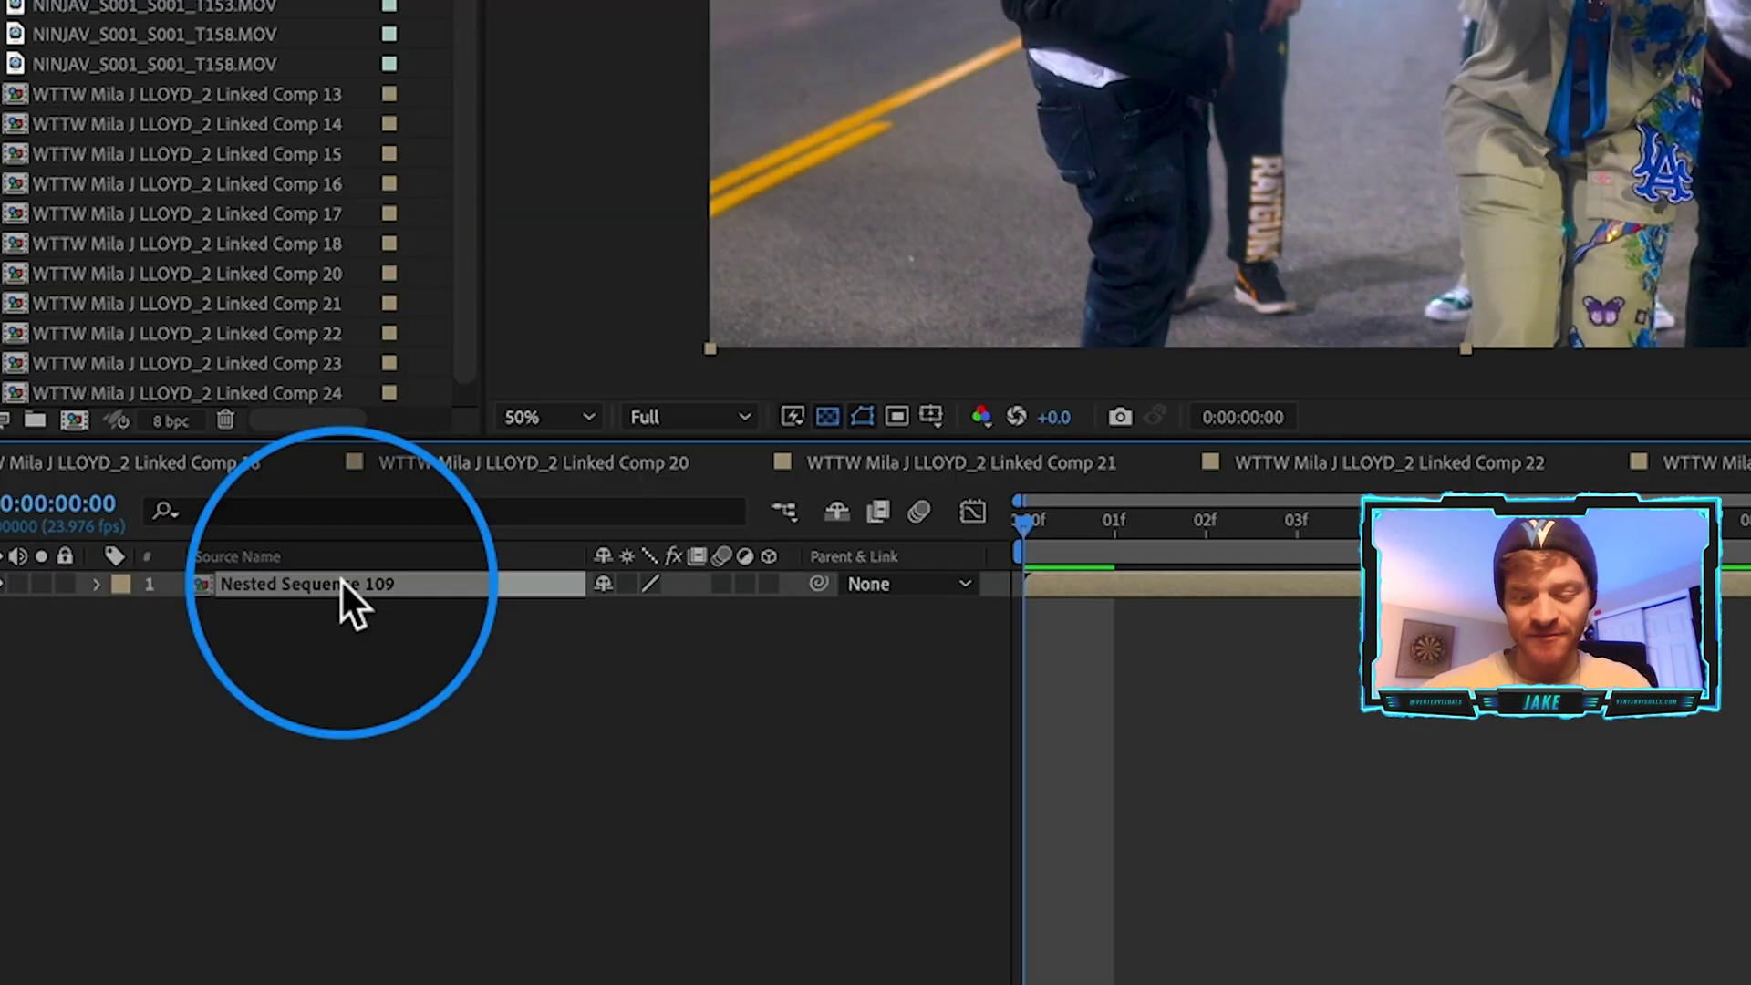
Rename the footage layer 'background' and duplicate it twice.
key("Return")
key("BackSpace")
type("back")
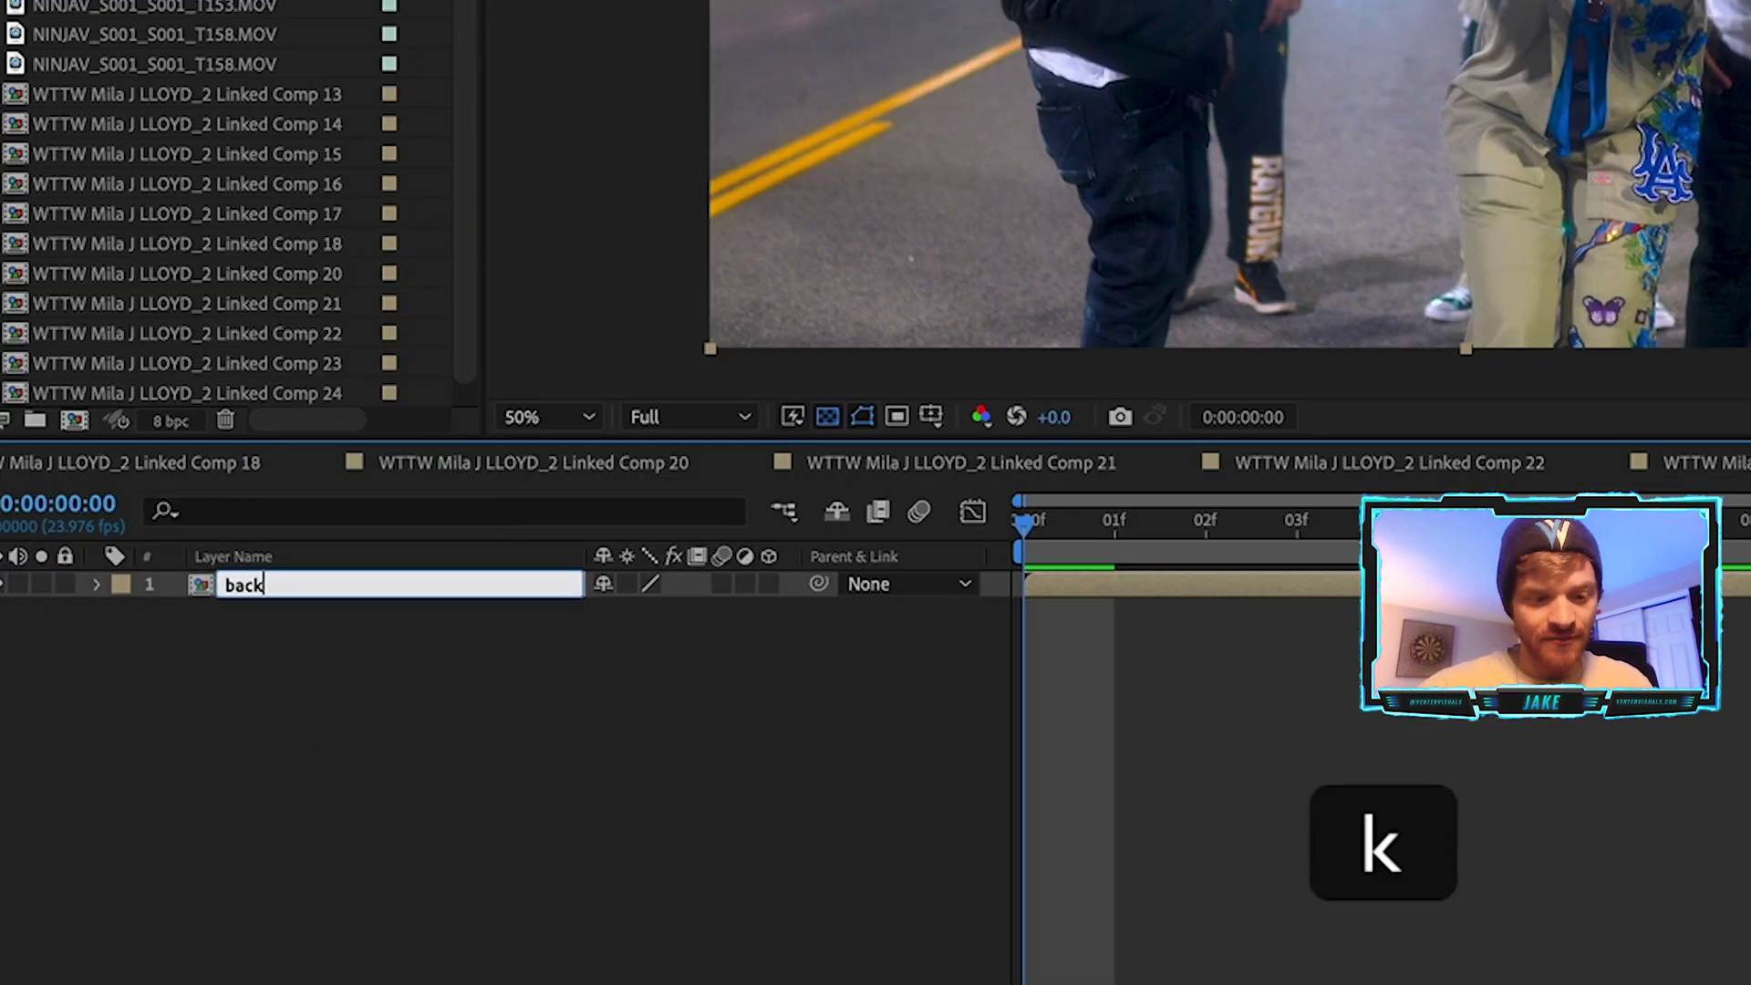
type("ground")
key("Return")
left_click(320, 583)
key("super+d")
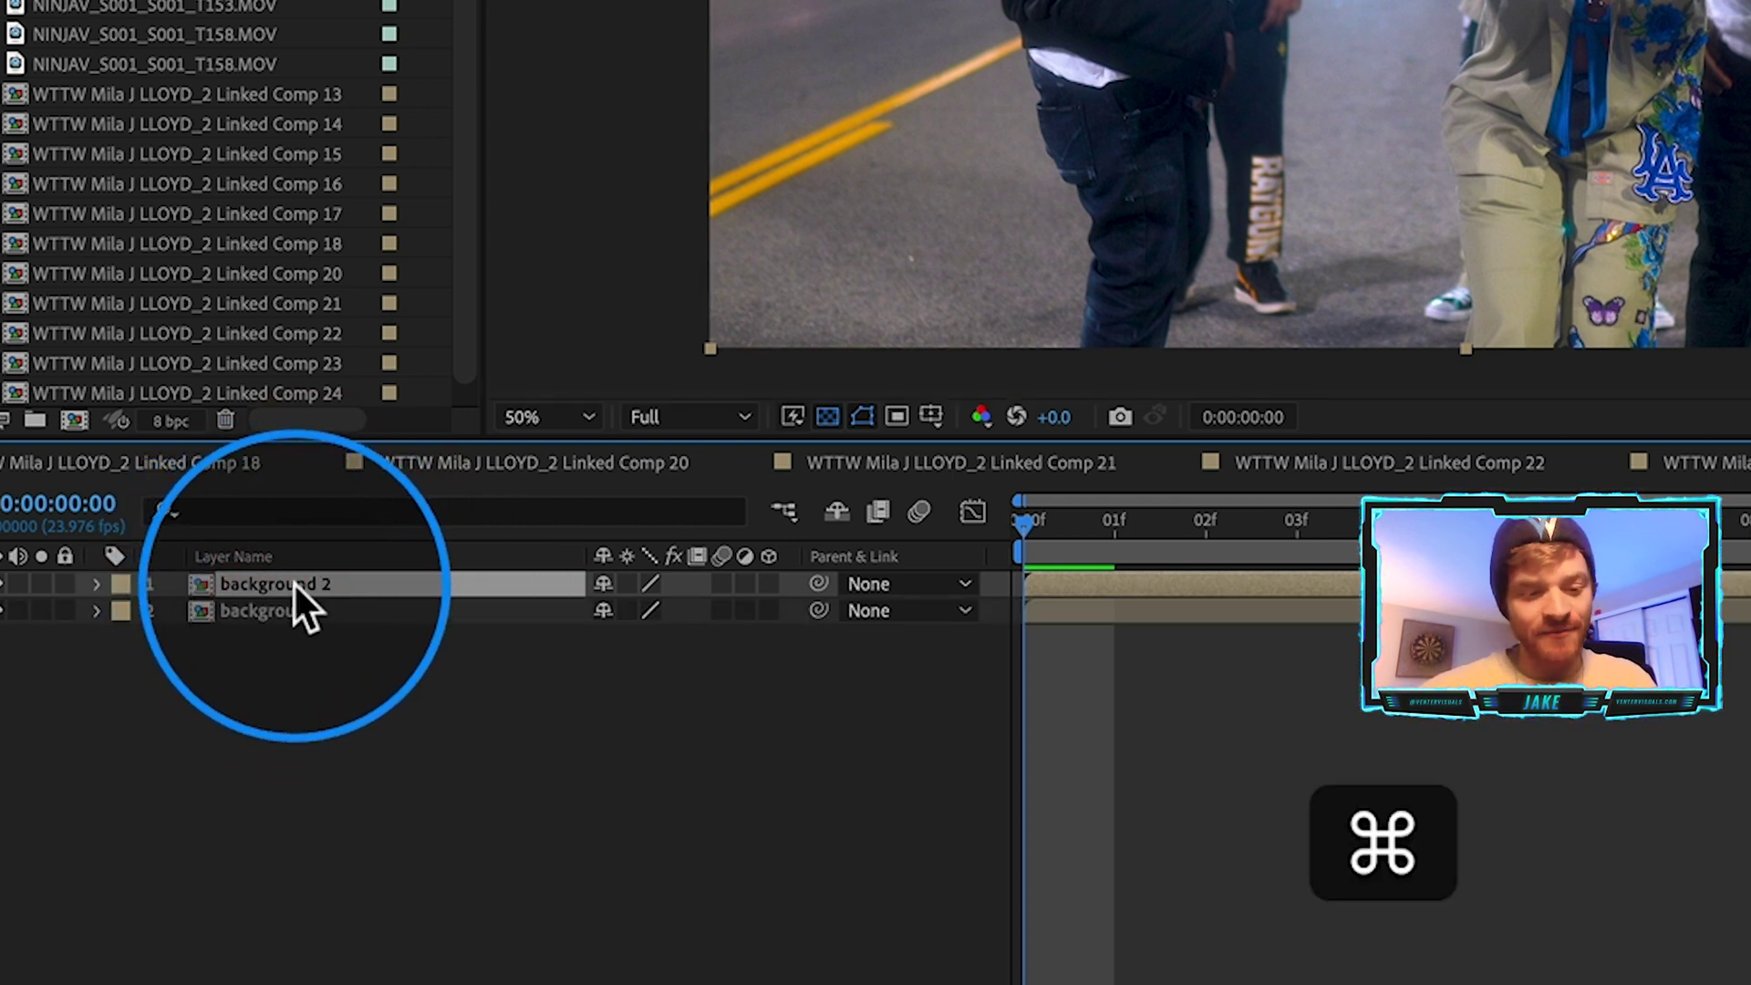
key("super+d")
Rename the top copy 'Rotoscope'.
key("Return")
type("Rotoscope")
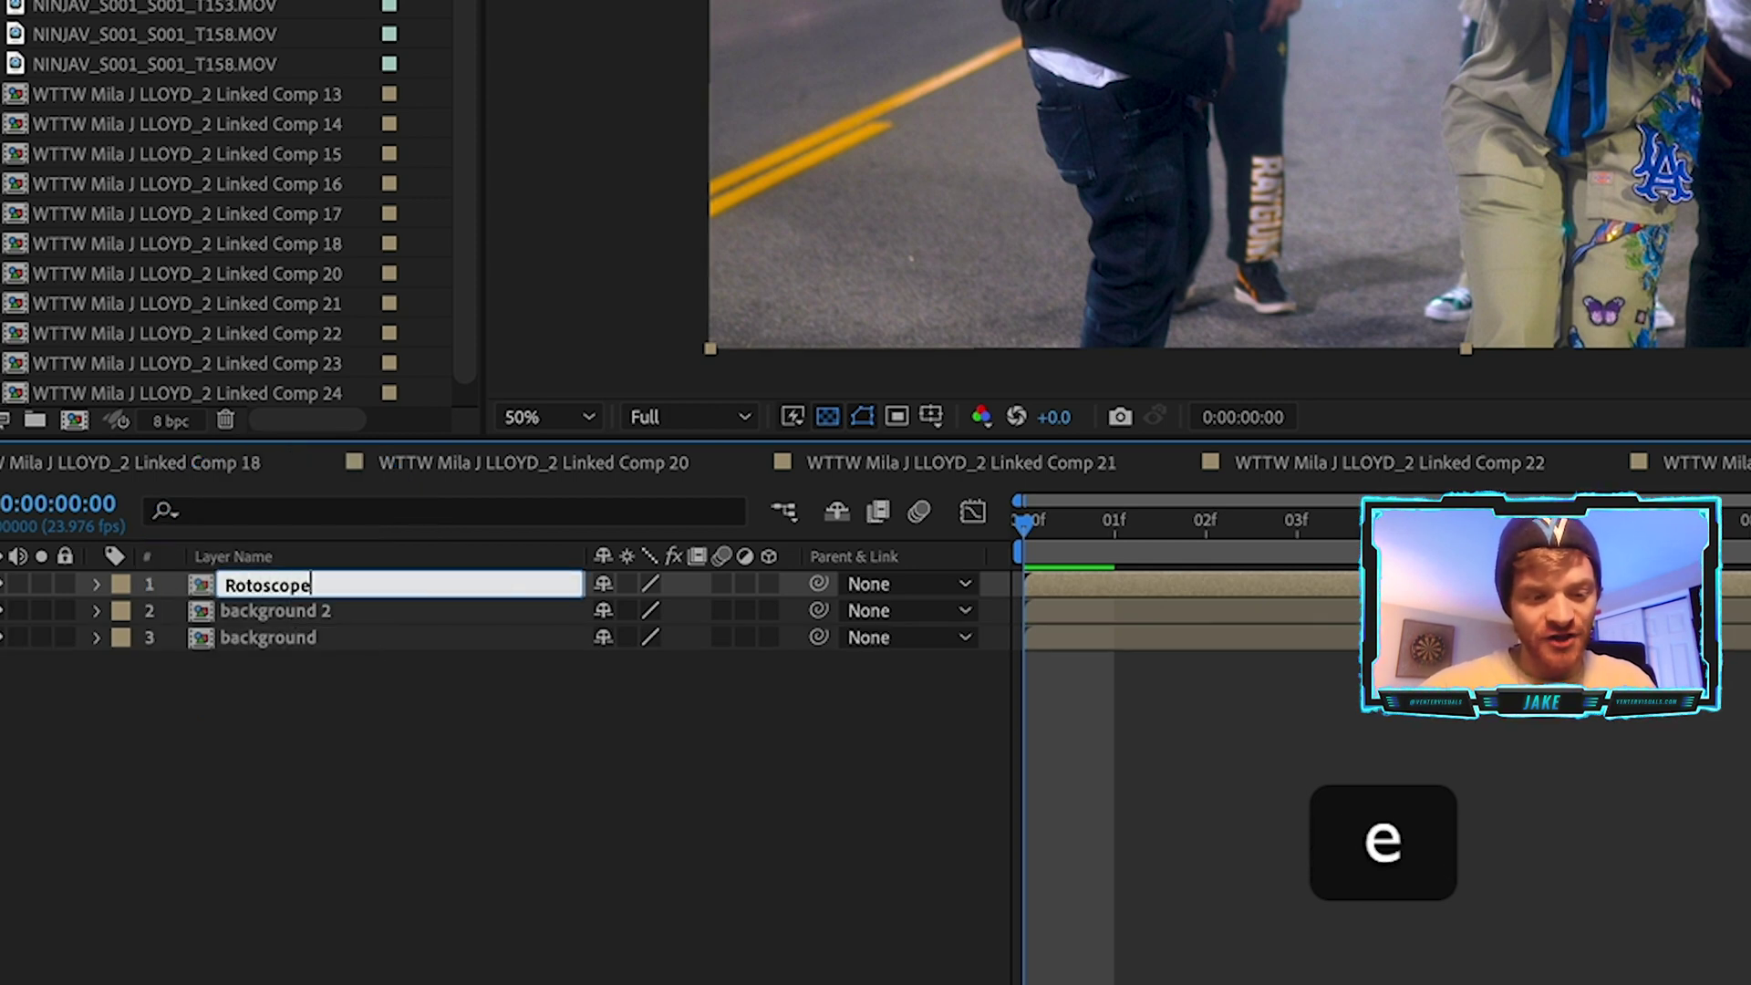
key("Return")
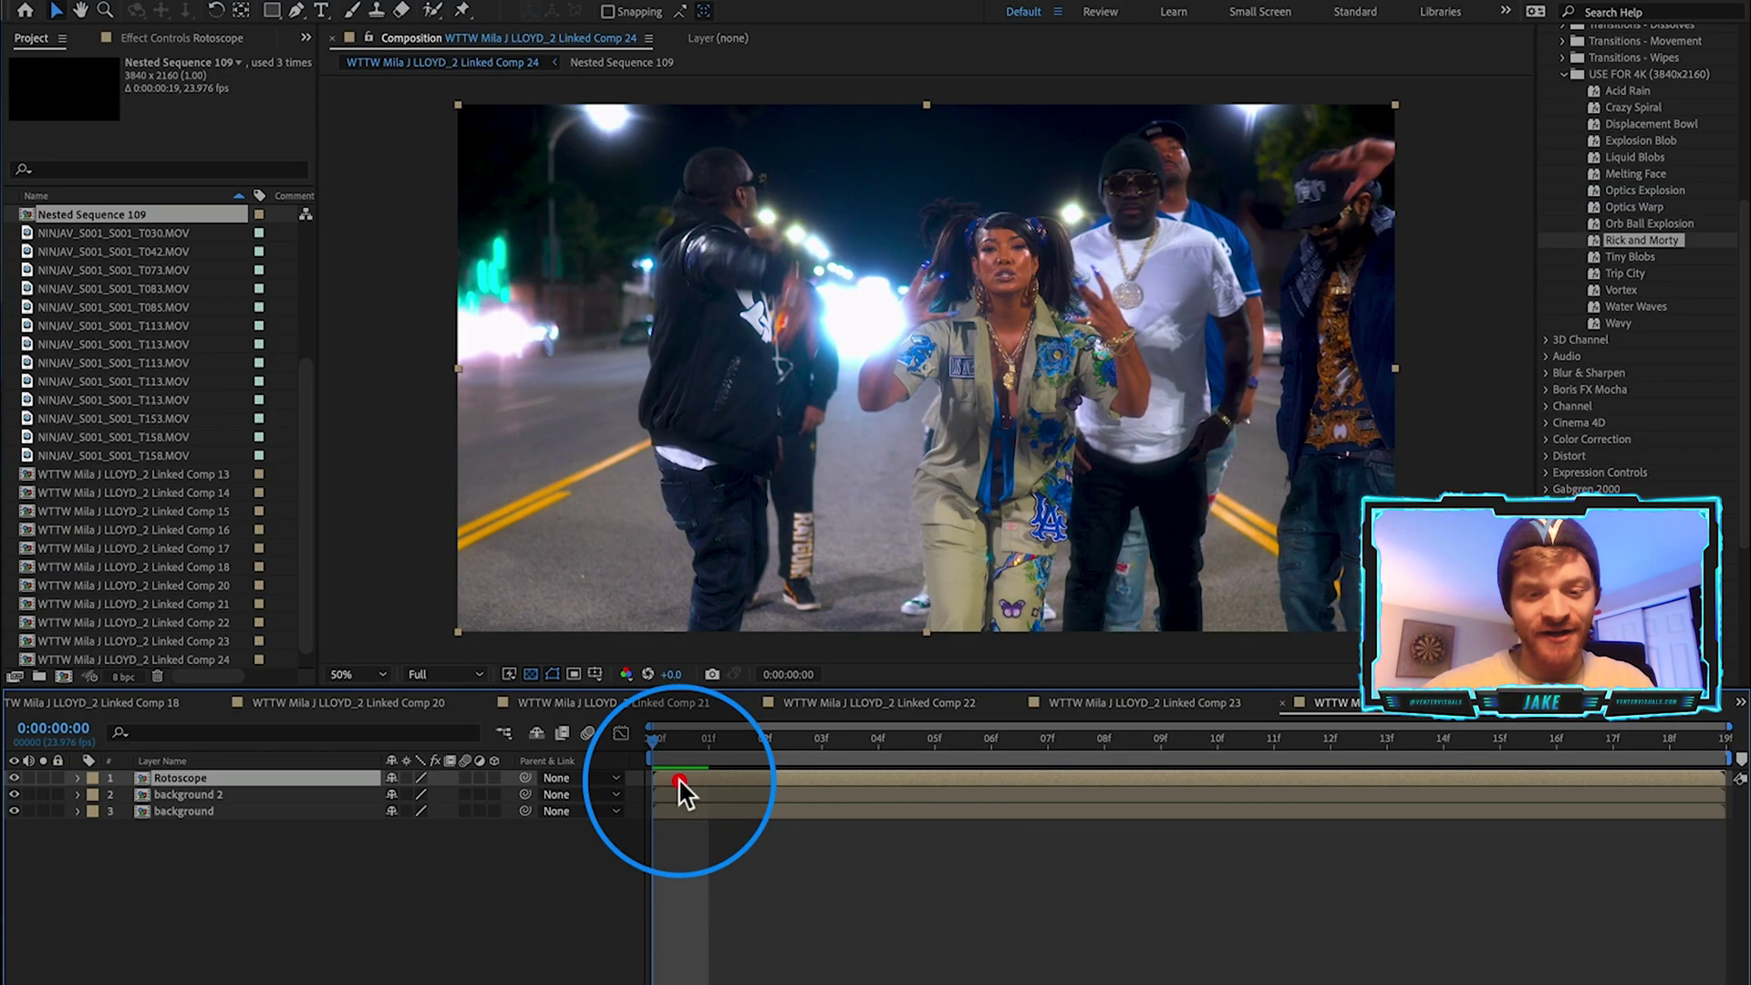
left_click(1049, 591)
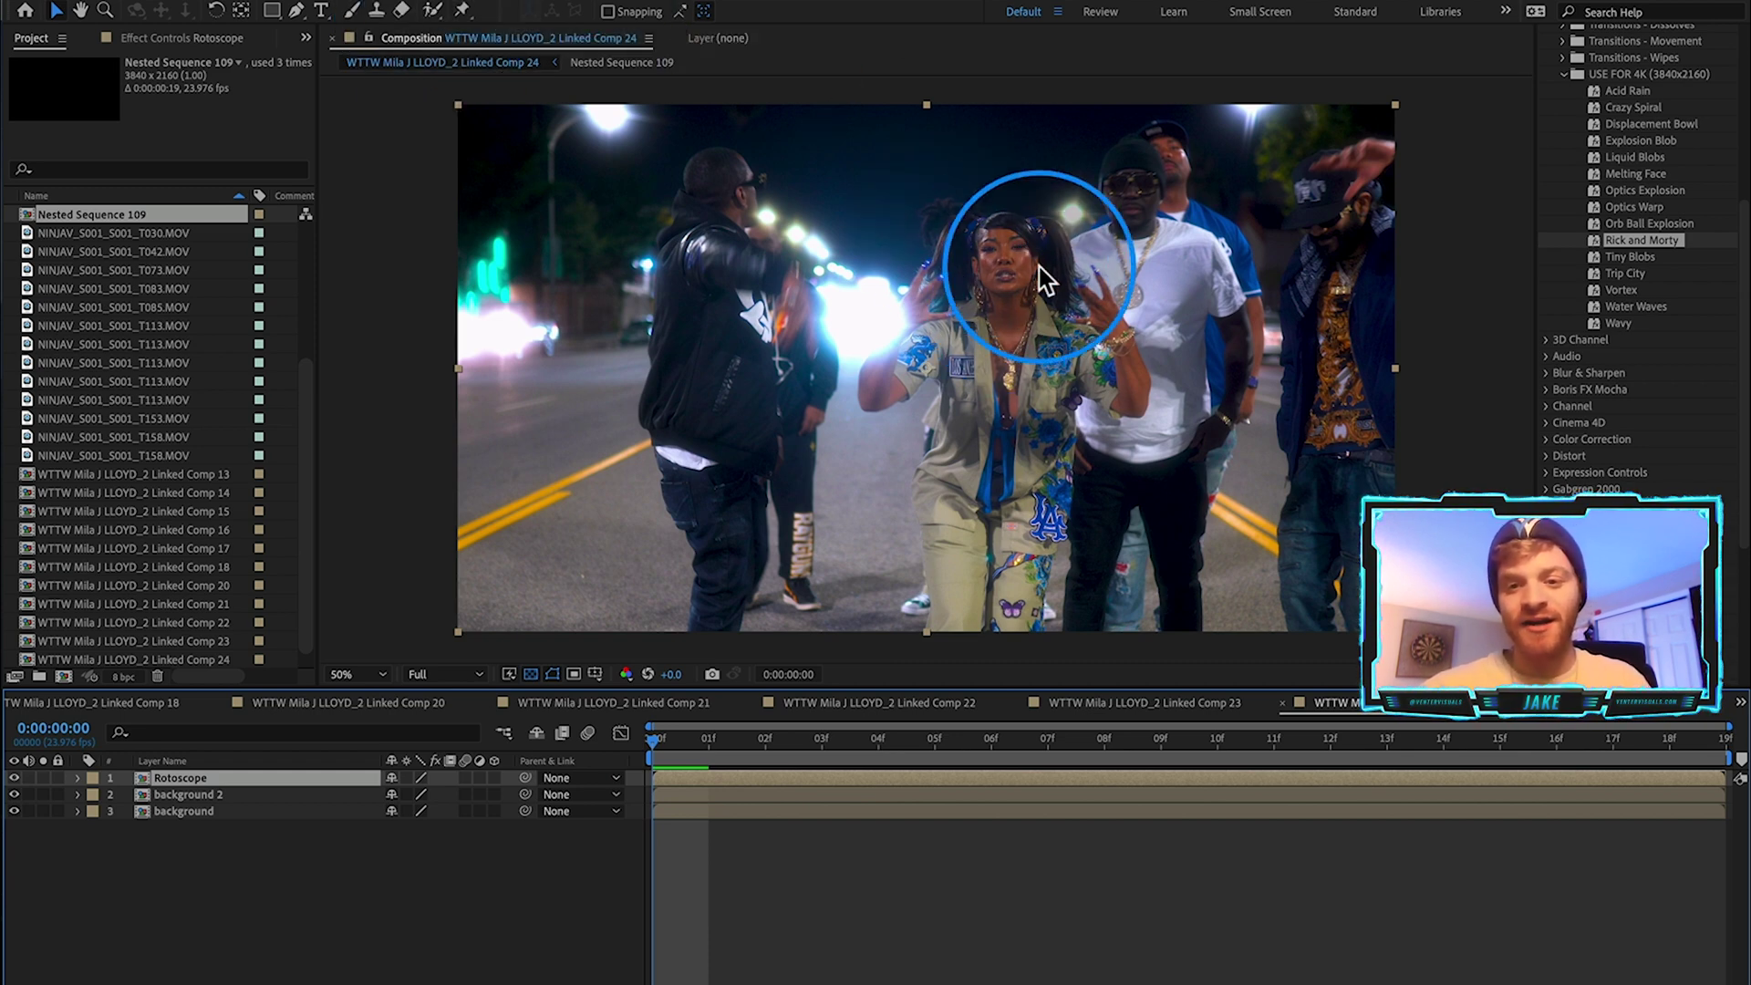
Roto Brush the singer on the Rotoscope layer and propagate the cutout.
key("alt+w")
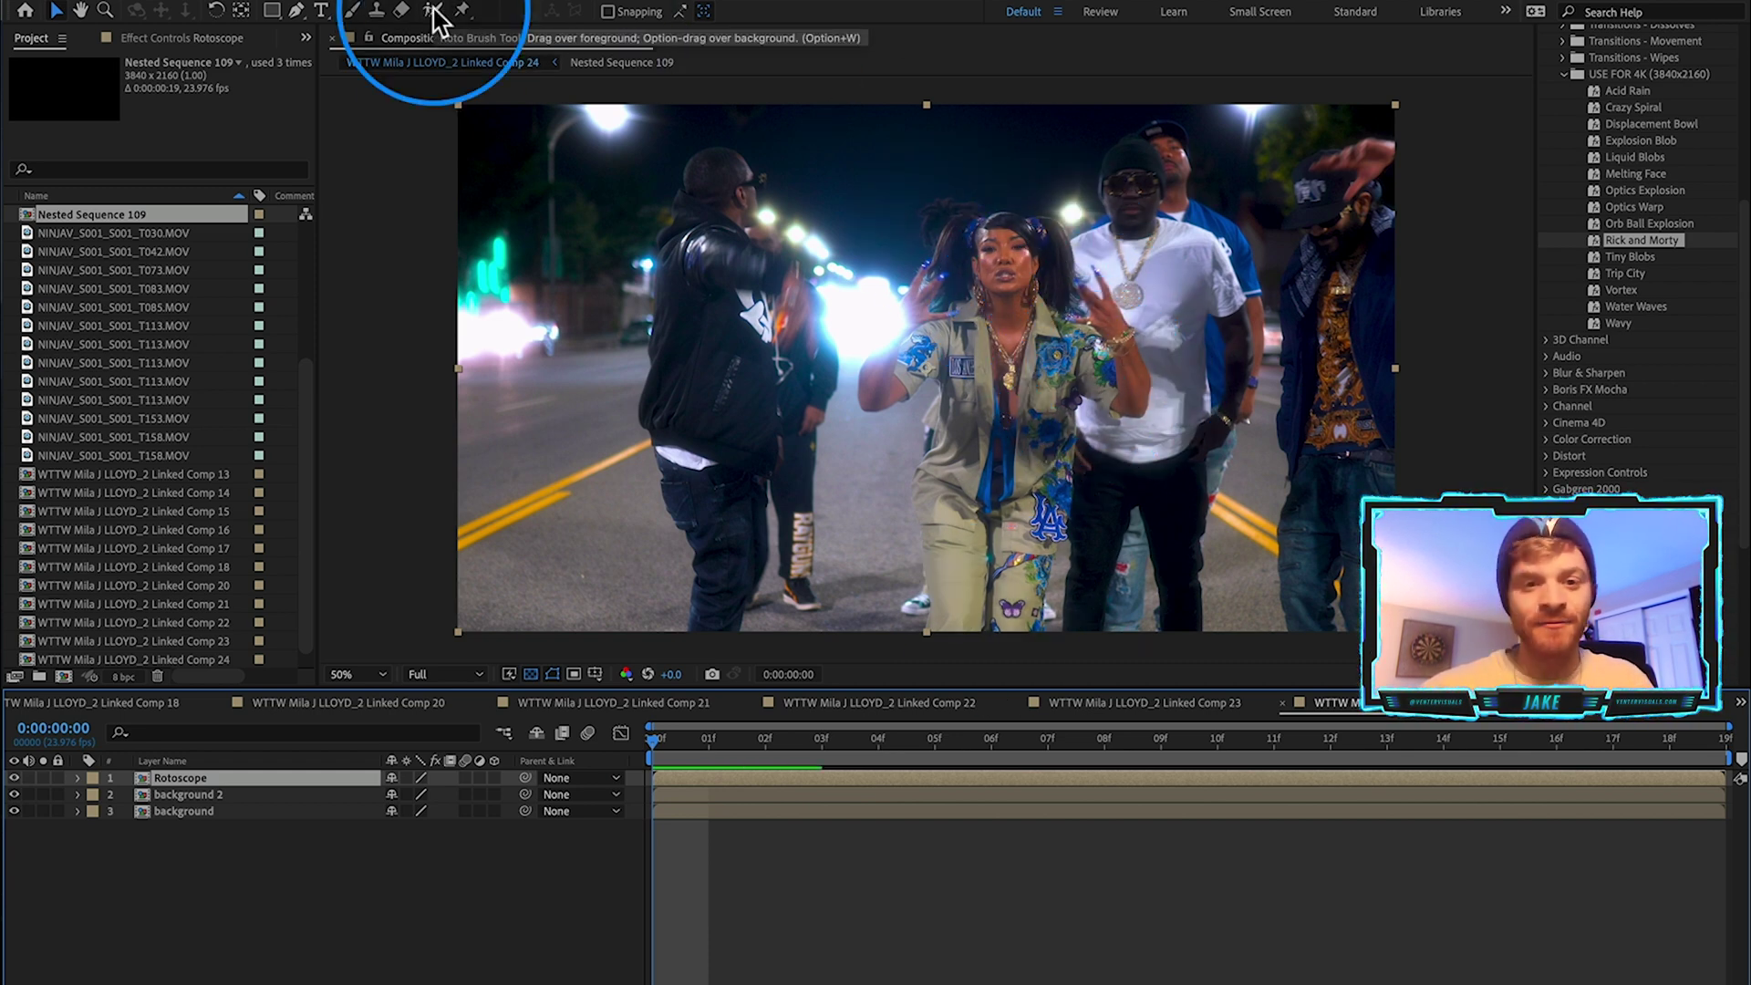
double_click(1118, 283)
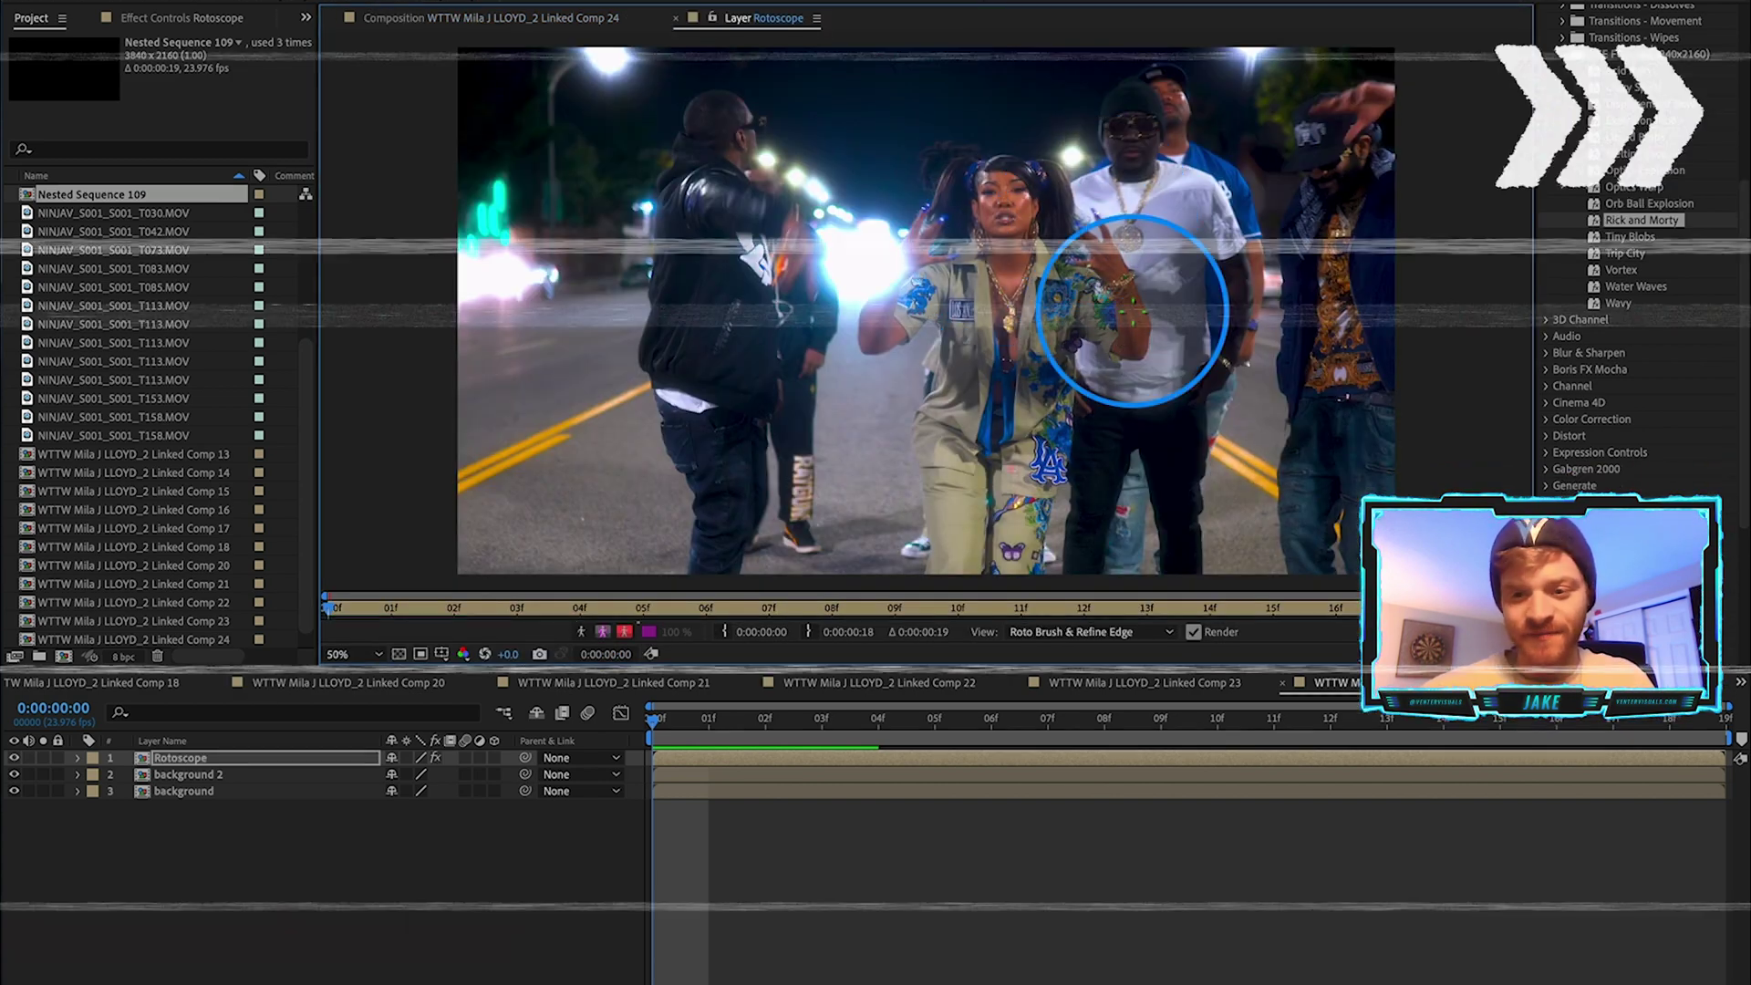
left_click_drag(1131, 310, 860, 372)
key("2")
key("2")
key("2")
key("2")
key("2")
key("2")
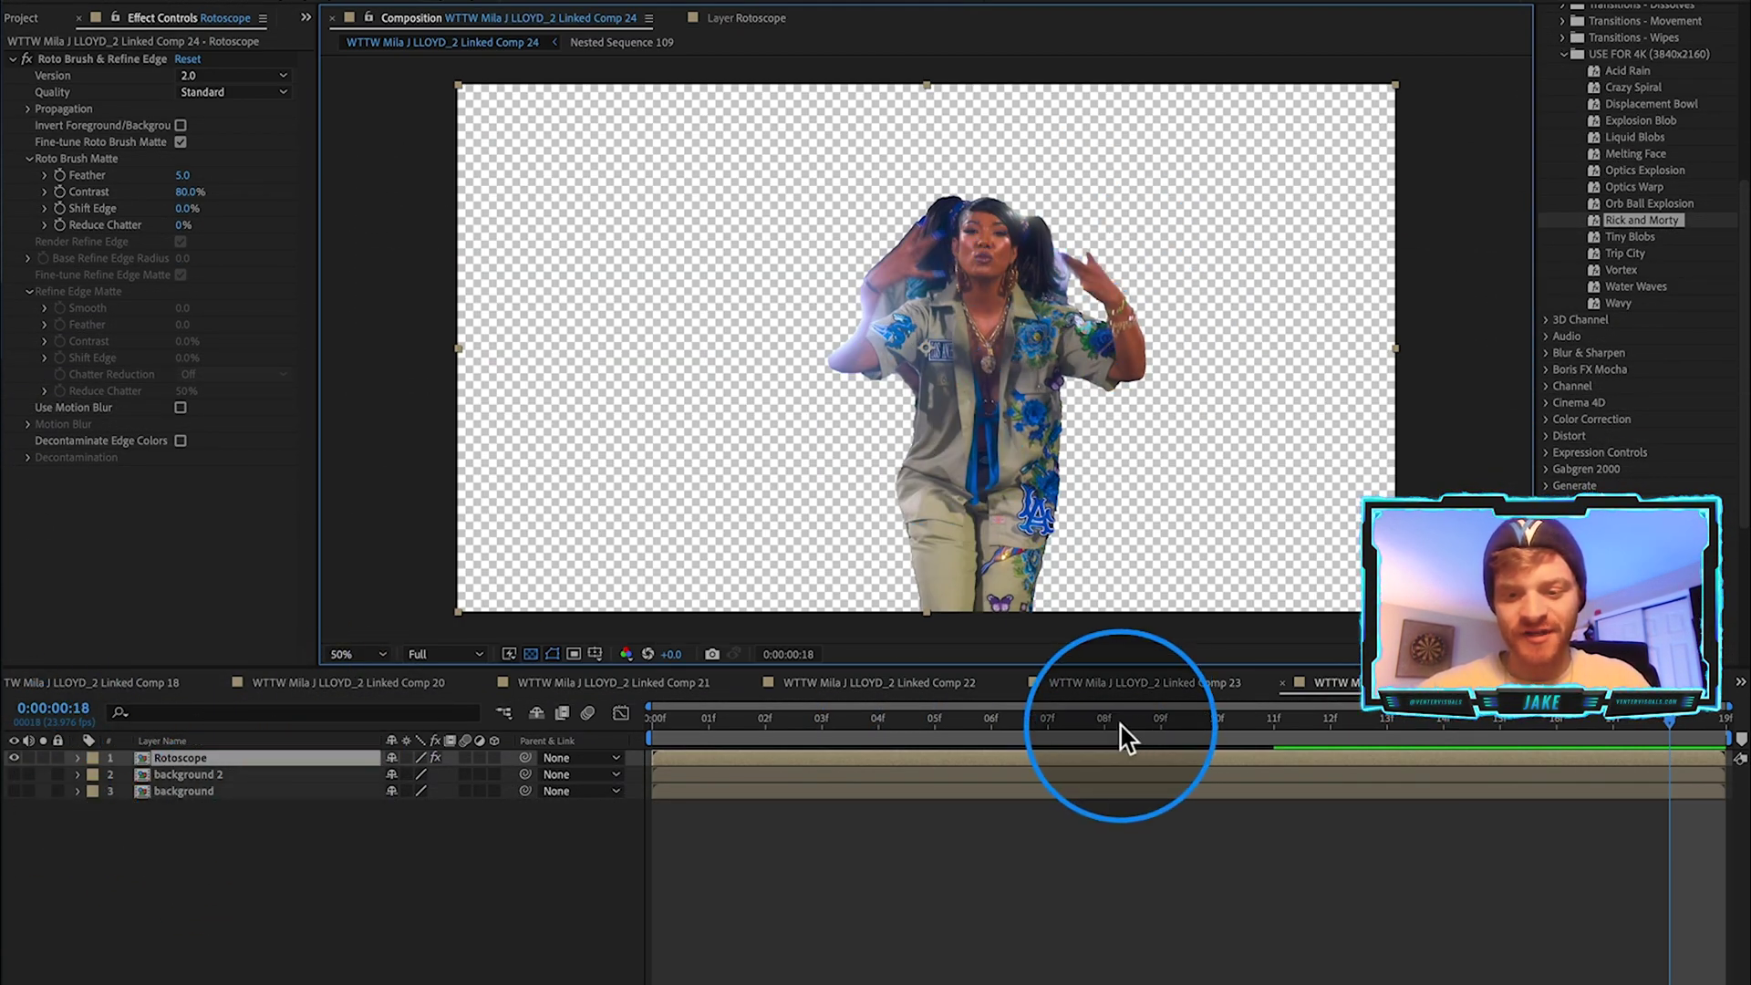
Review the cutout across frames 01–06 and make the background layer visible again.
left_click_drag(1120, 727, 945, 726)
left_click(941, 726)
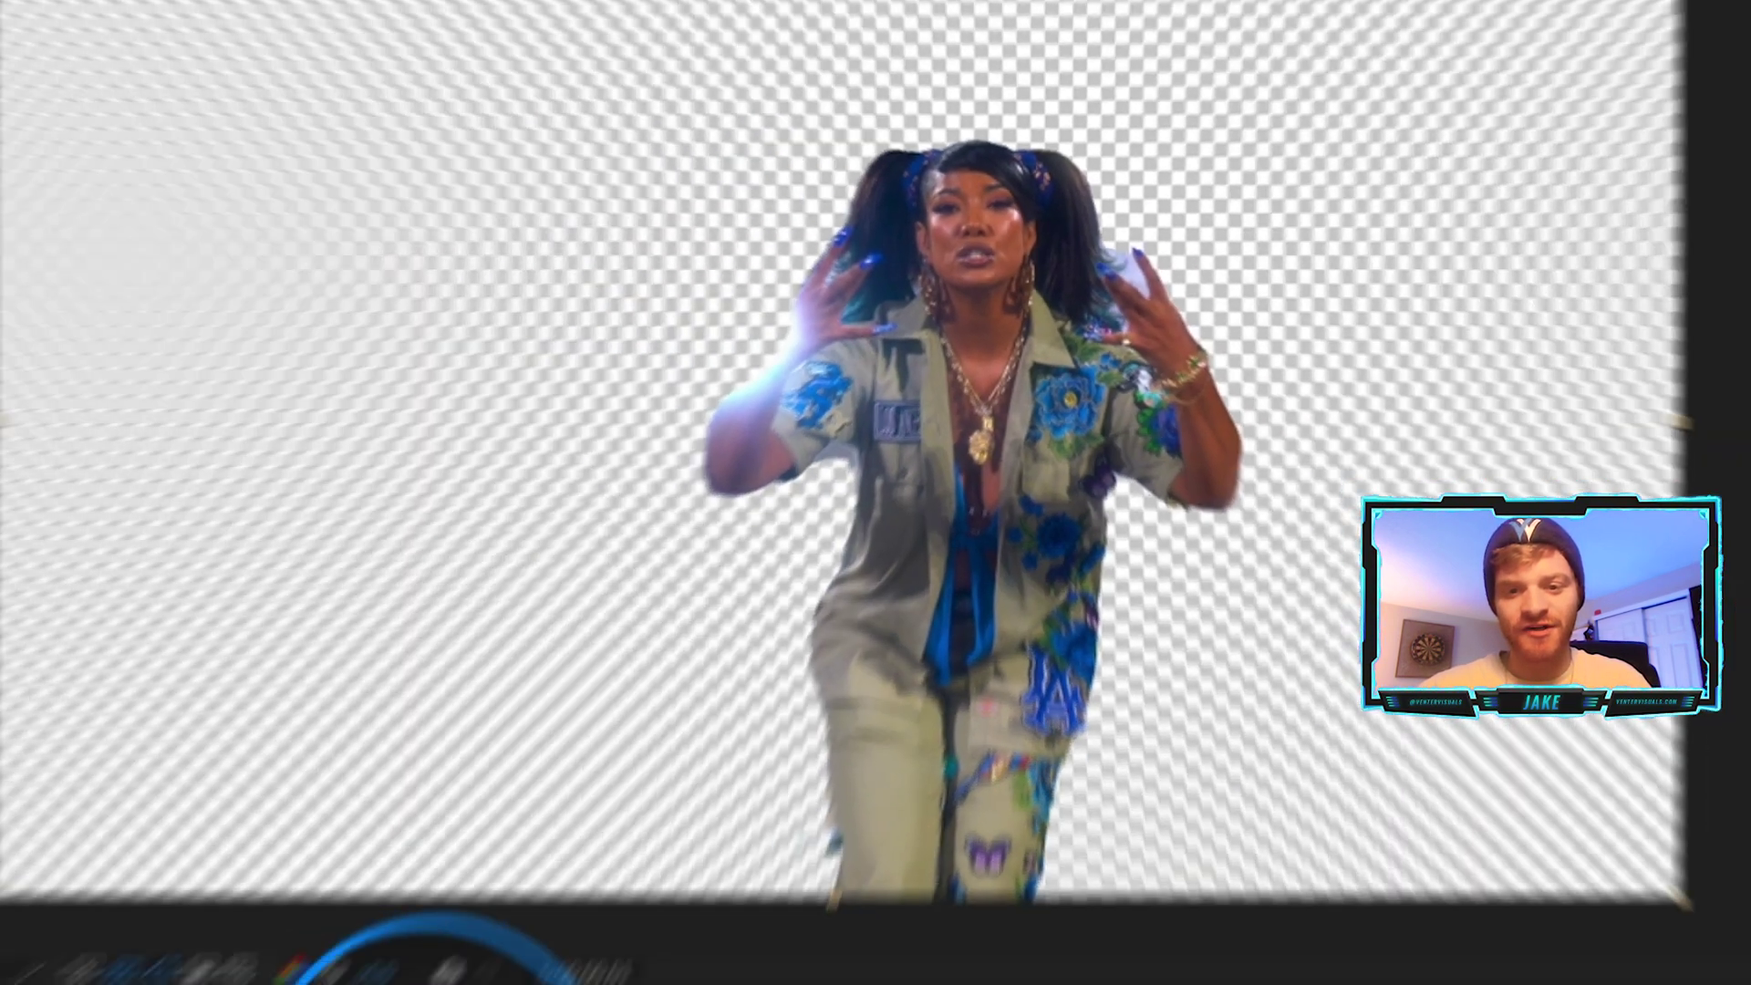
left_click_drag(704, 719, 1132, 720)
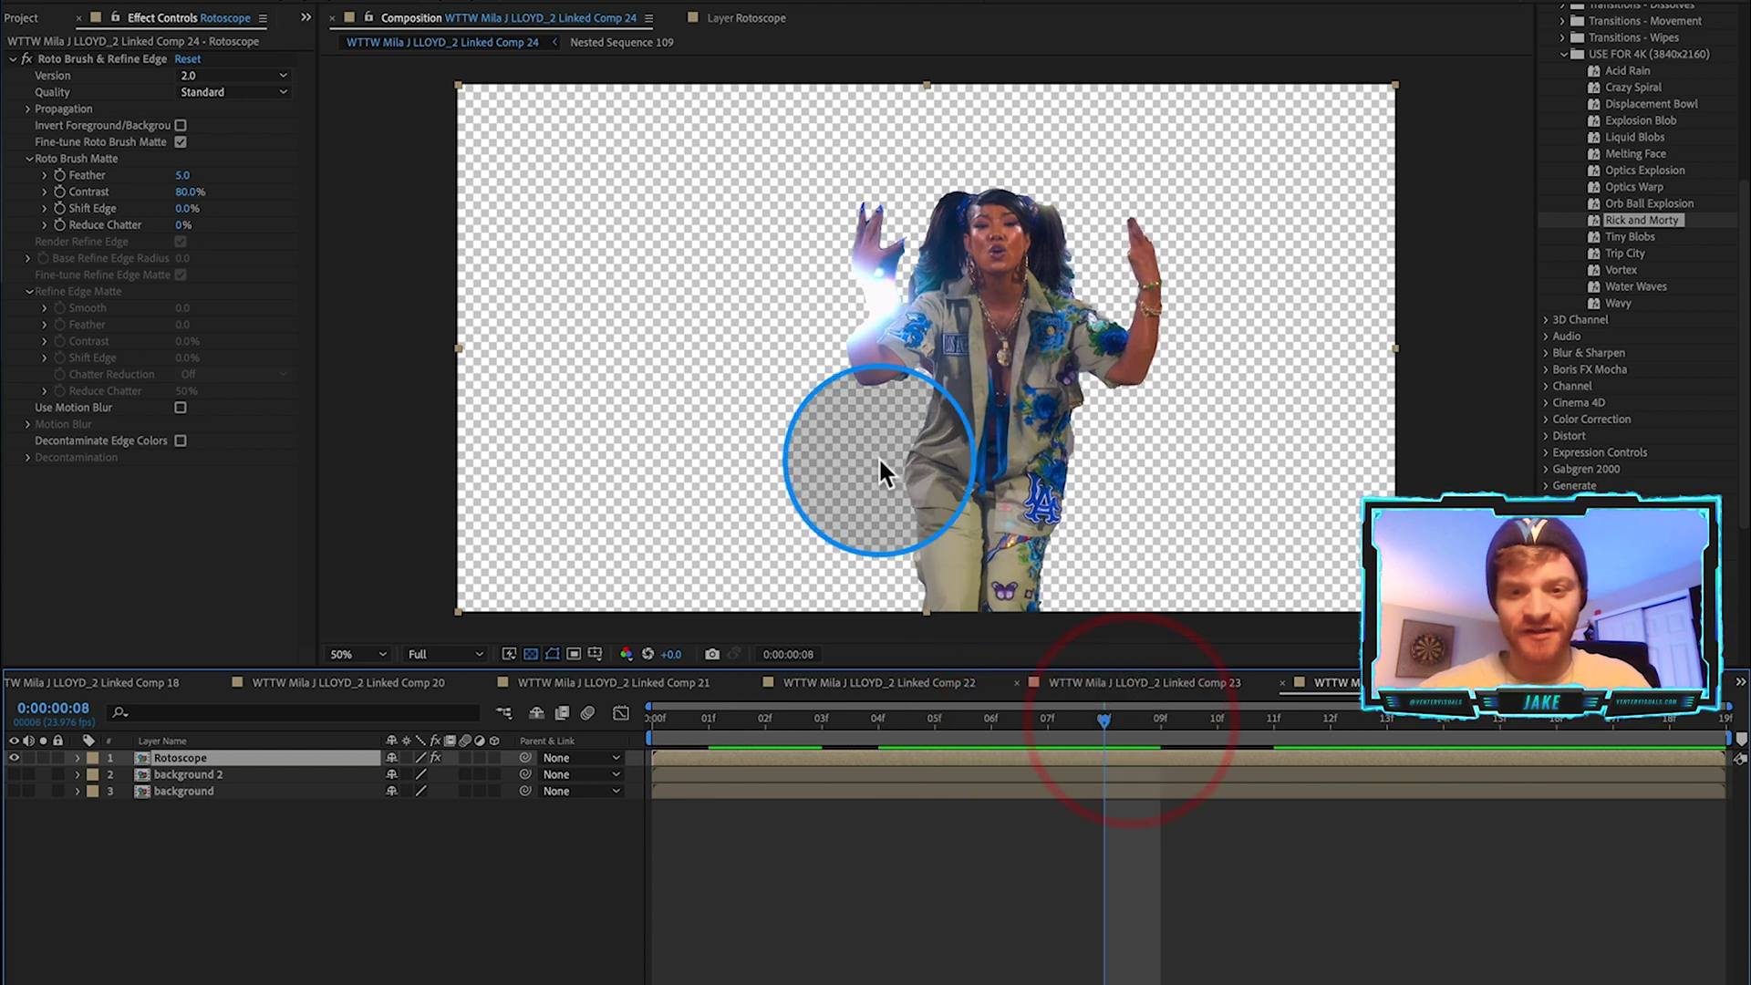
left_click(14, 792)
left_click(188, 864)
Browse the presets and apply Rick and Morty to background 2.
key("space")
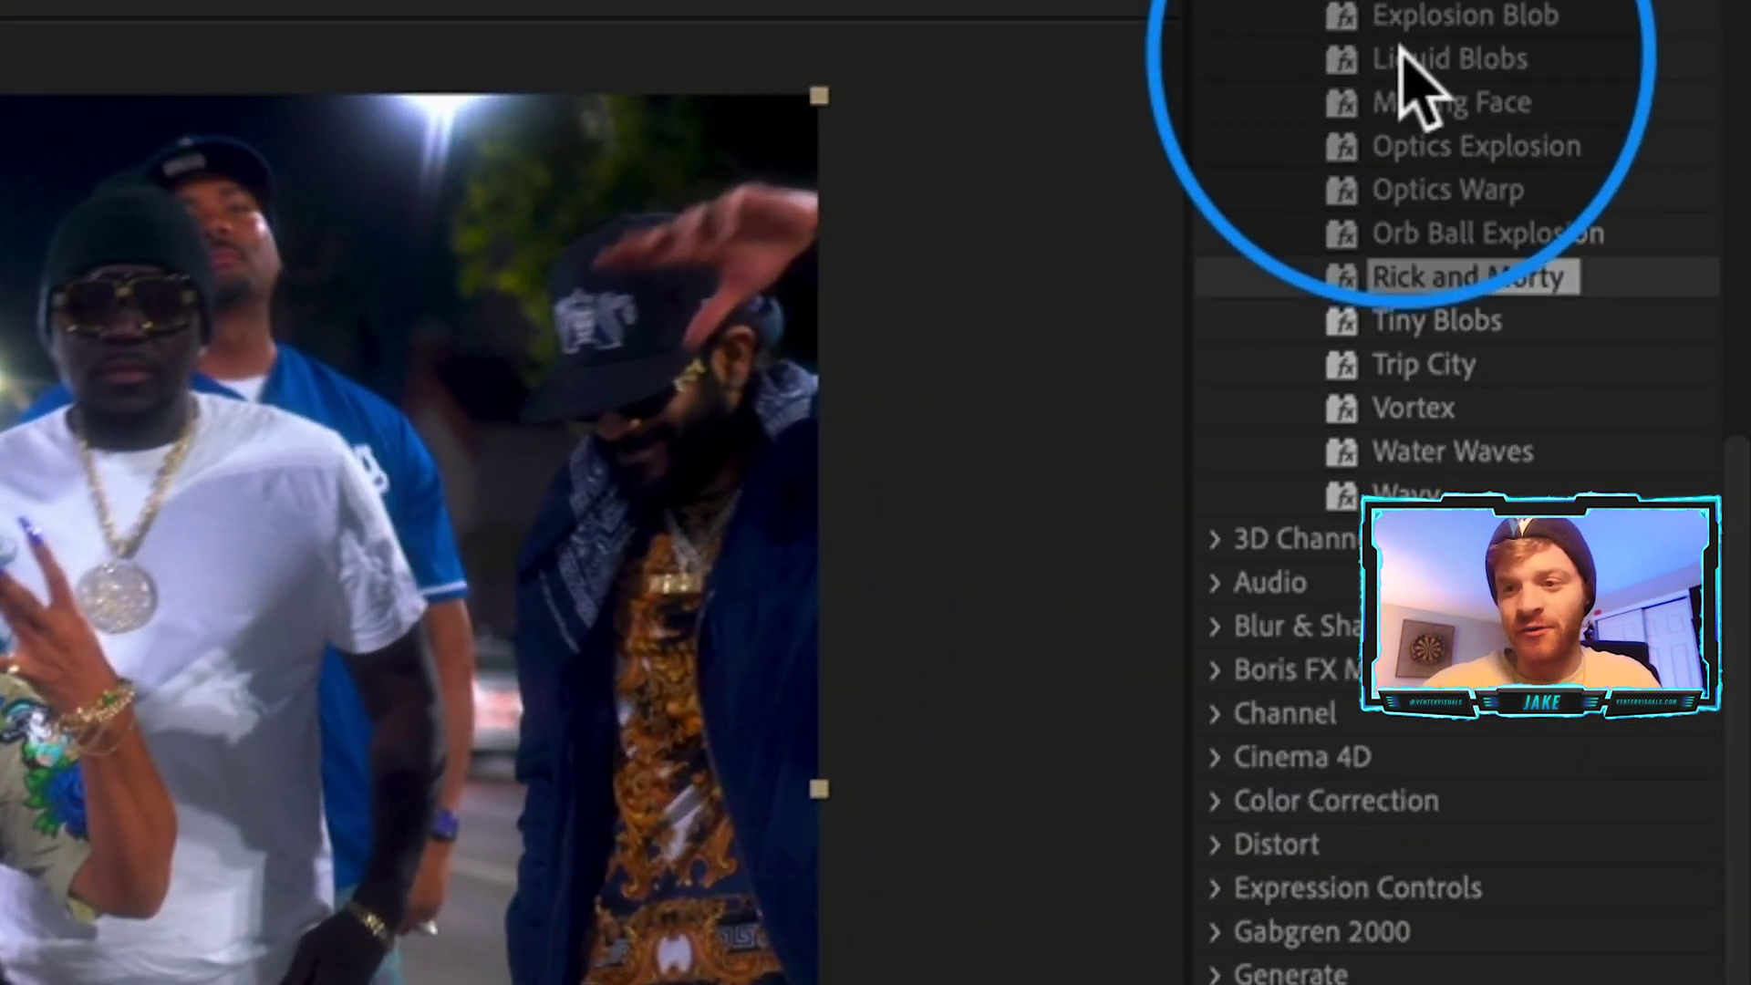
scroll(1405, 59, "up", 3)
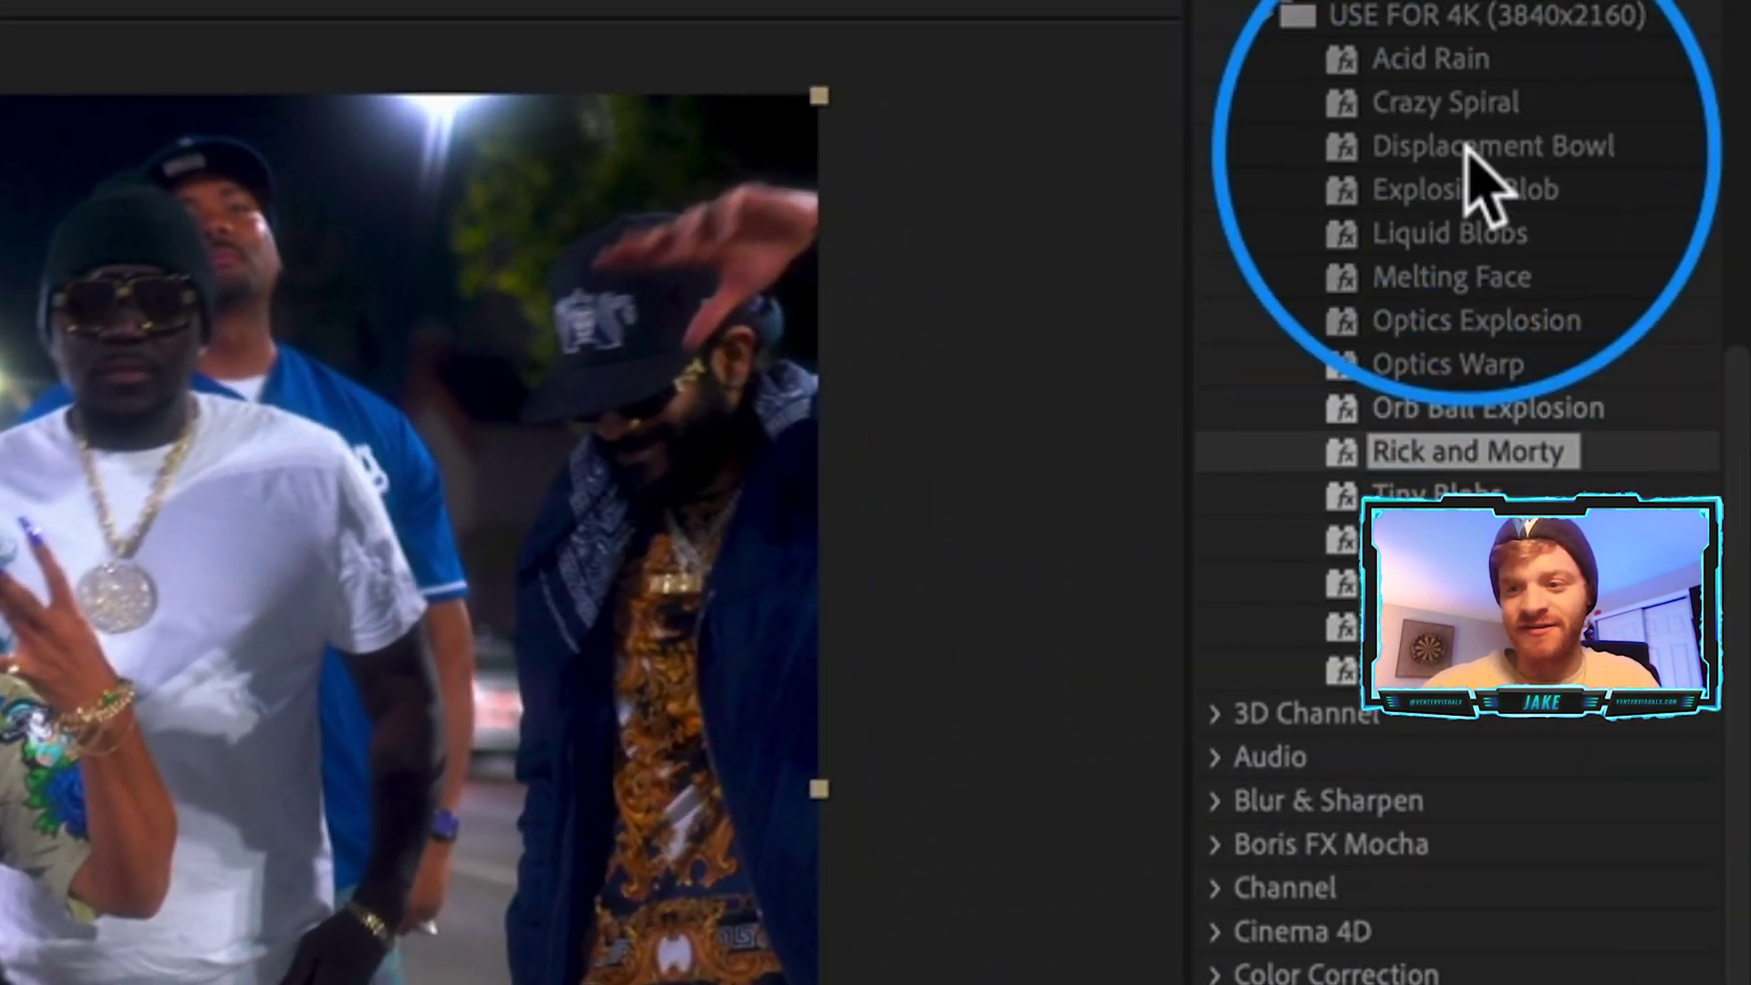
left_click(1471, 274)
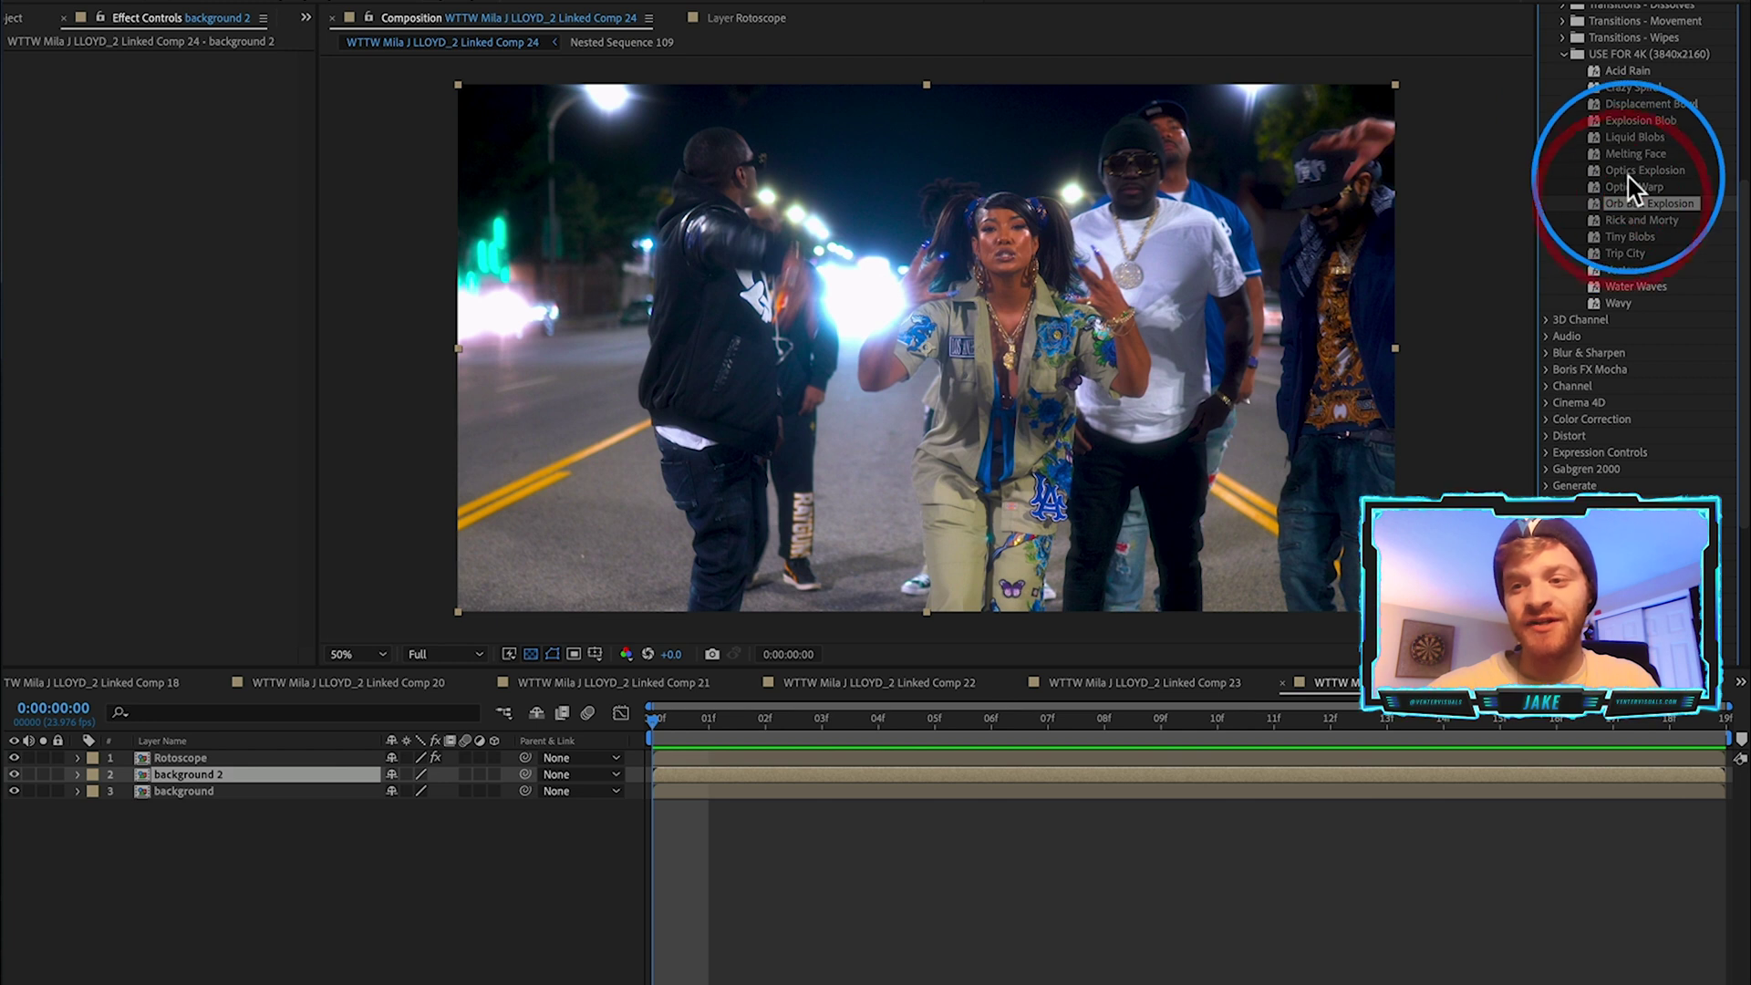
left_click(1638, 171)
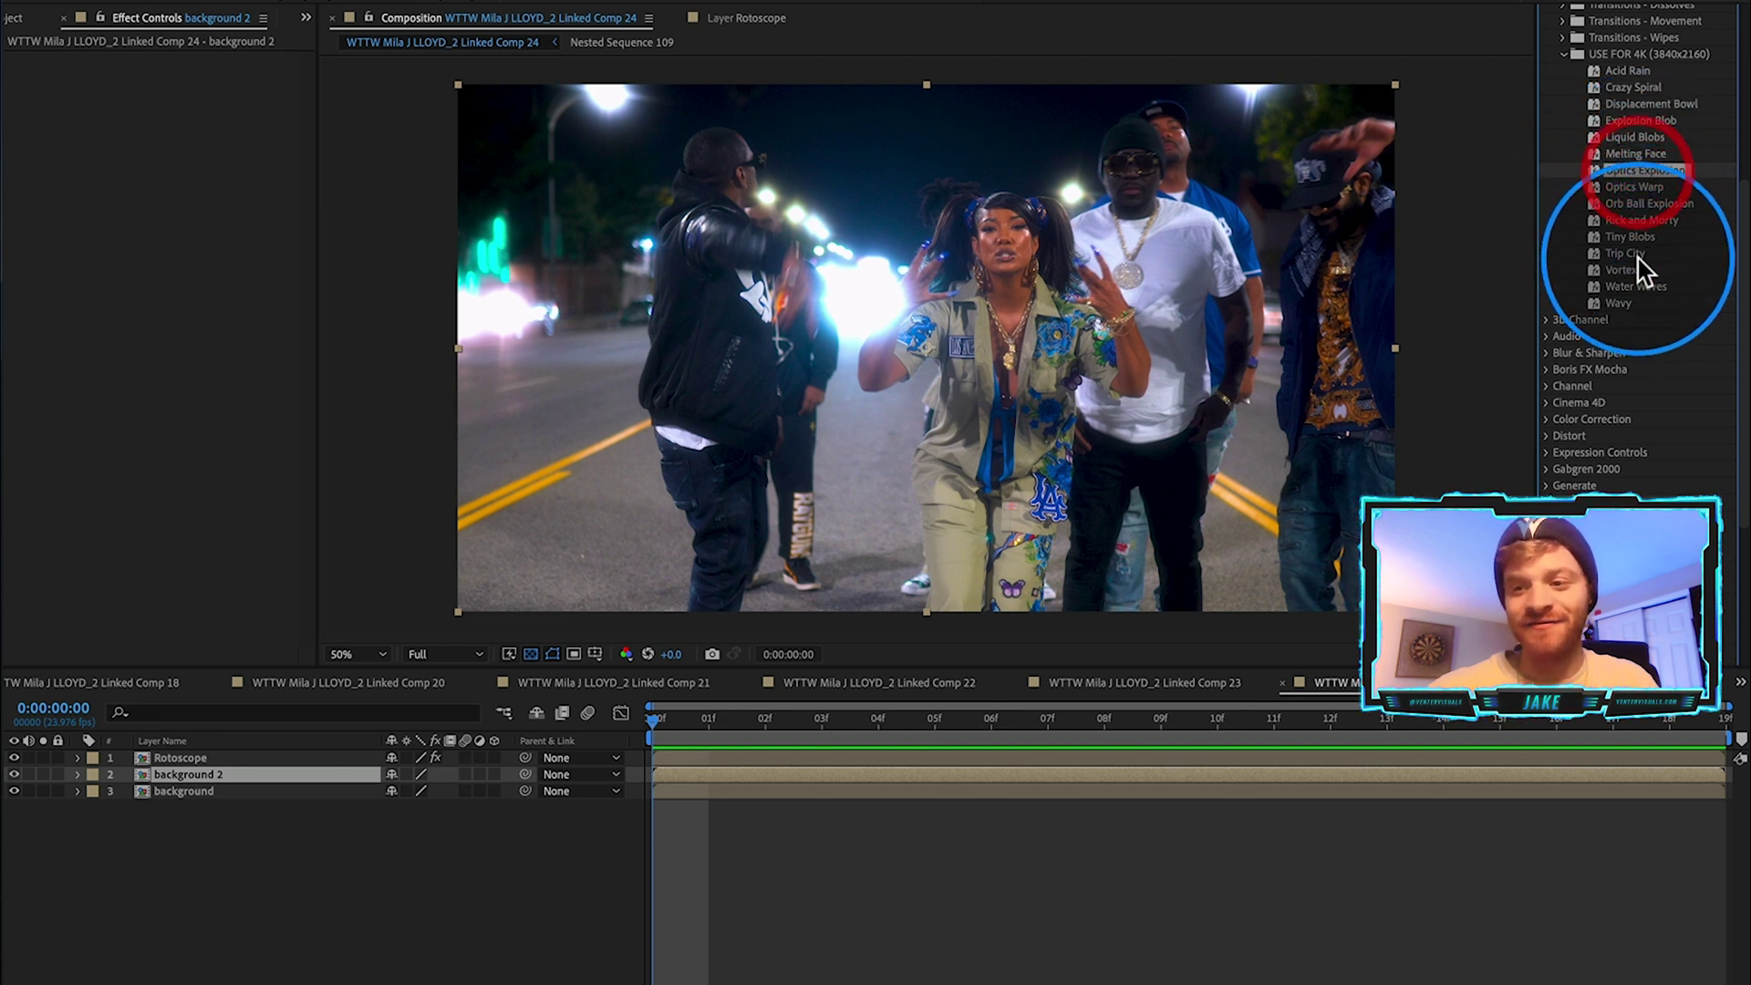
left_click(1634, 204)
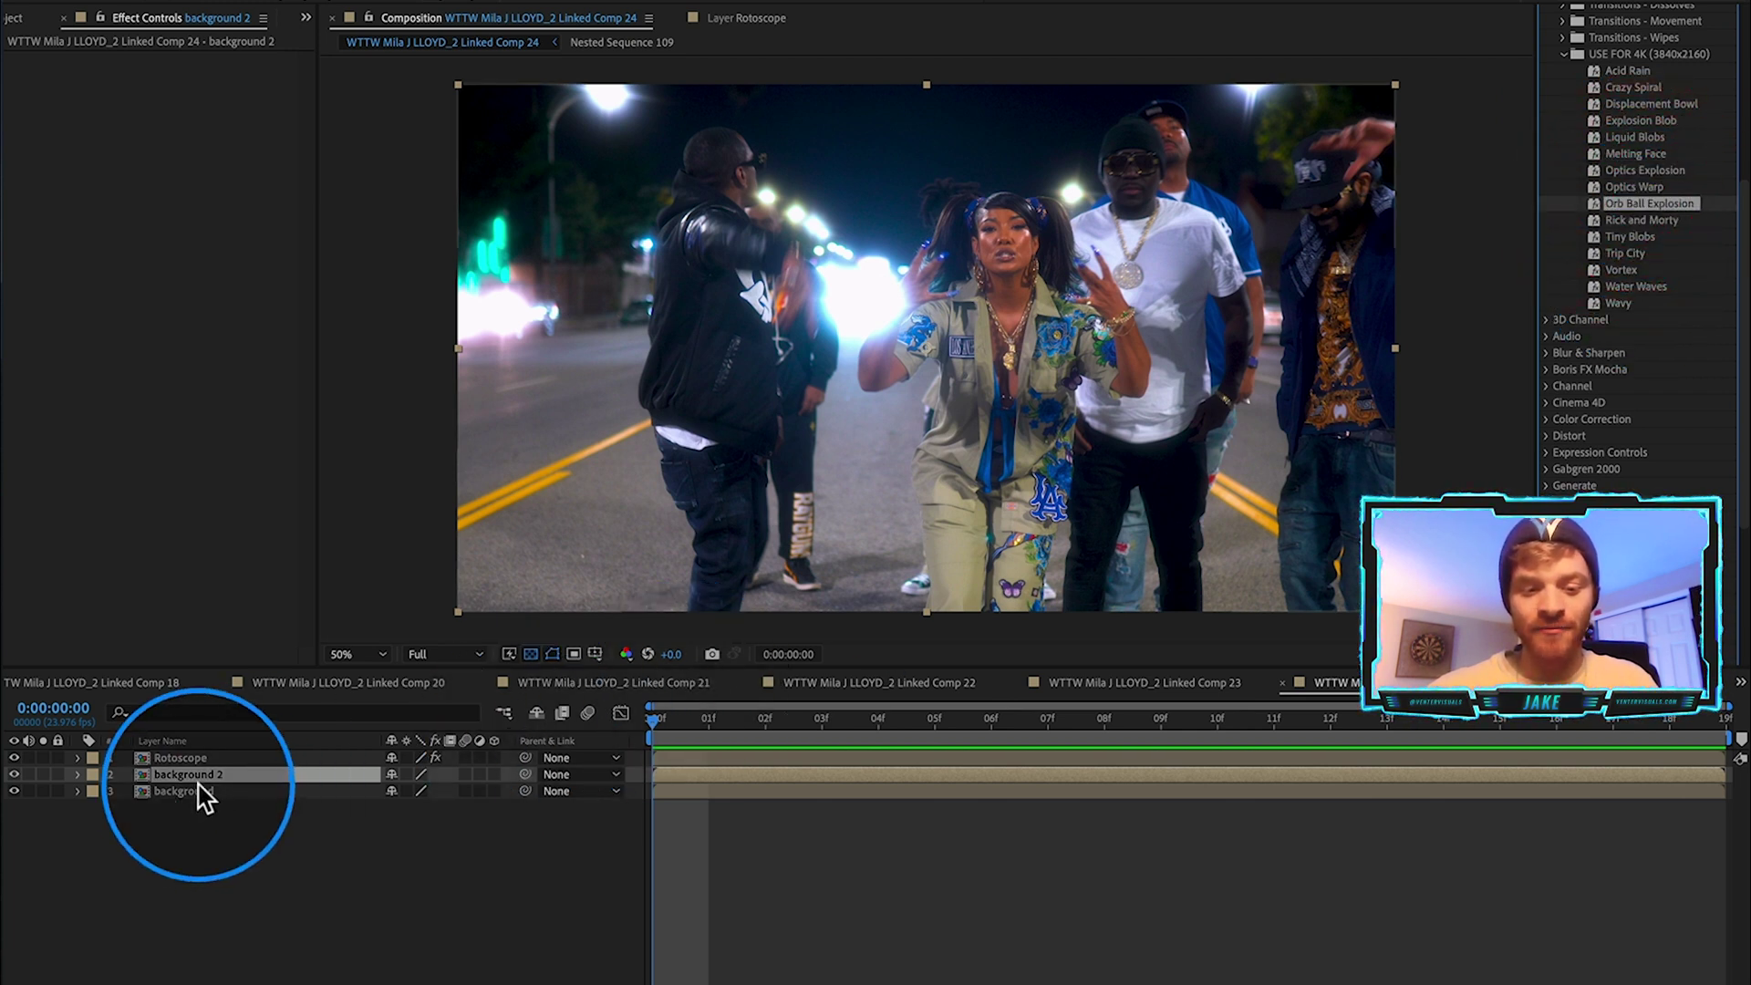
left_click(1668, 222)
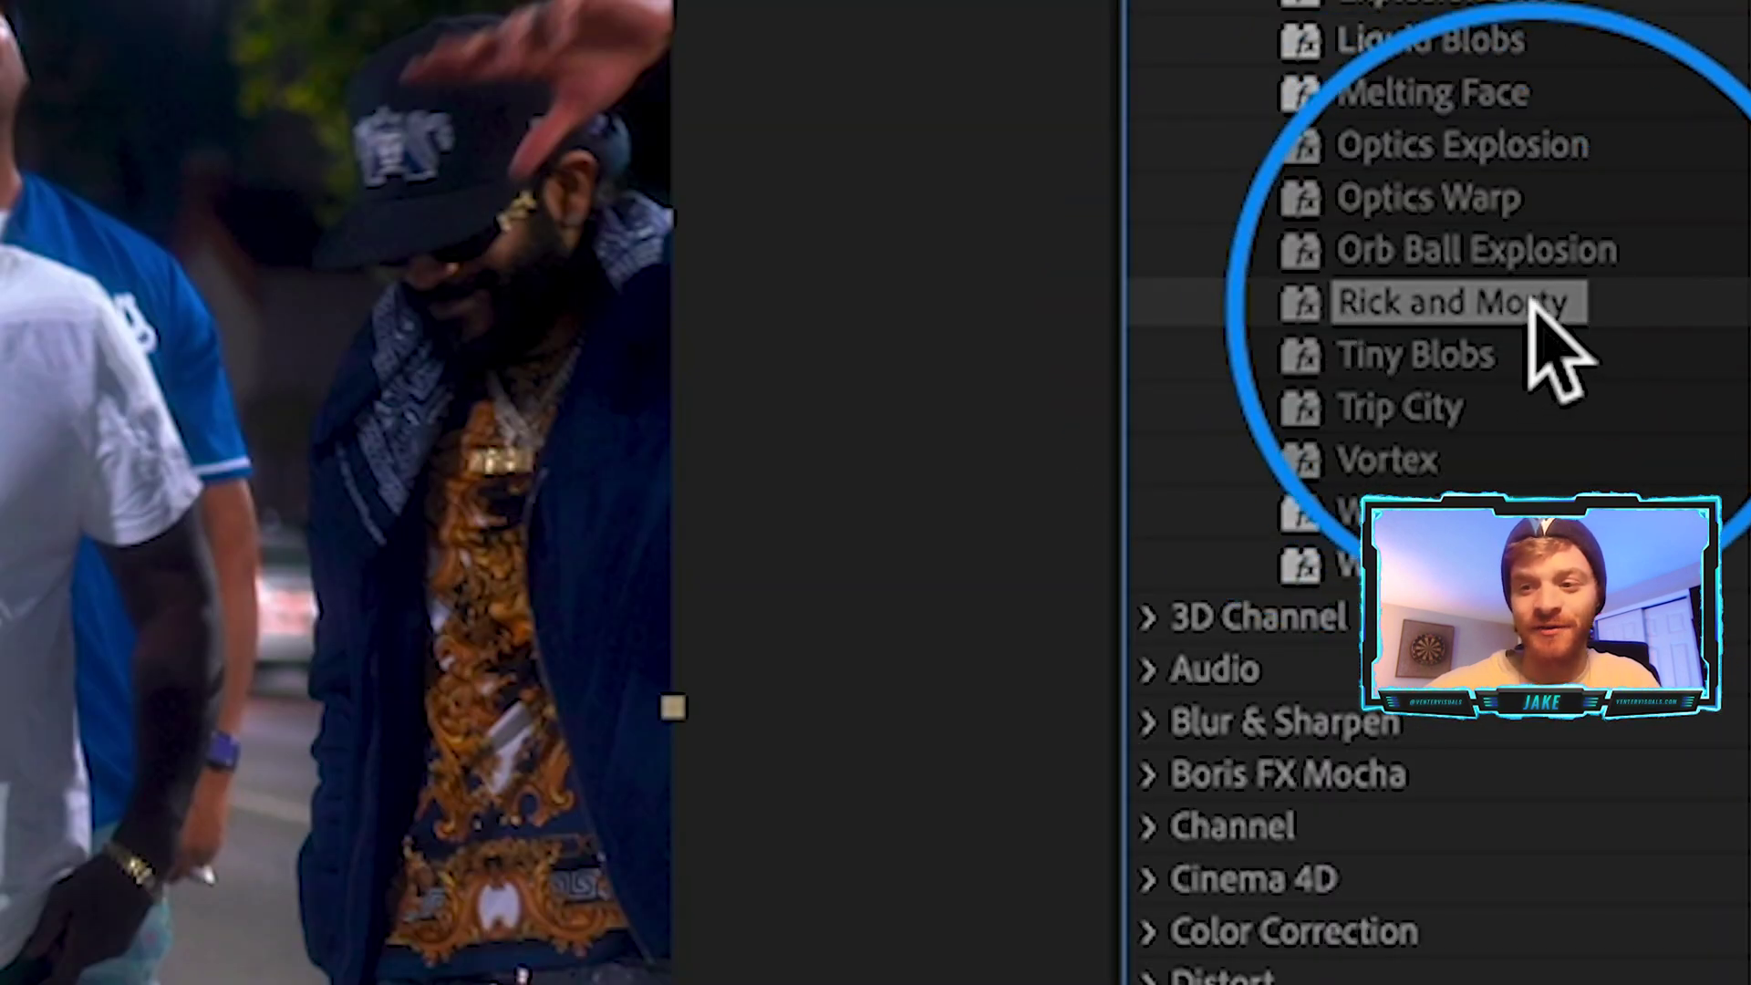
left_click_drag(1550, 356, 657, 773)
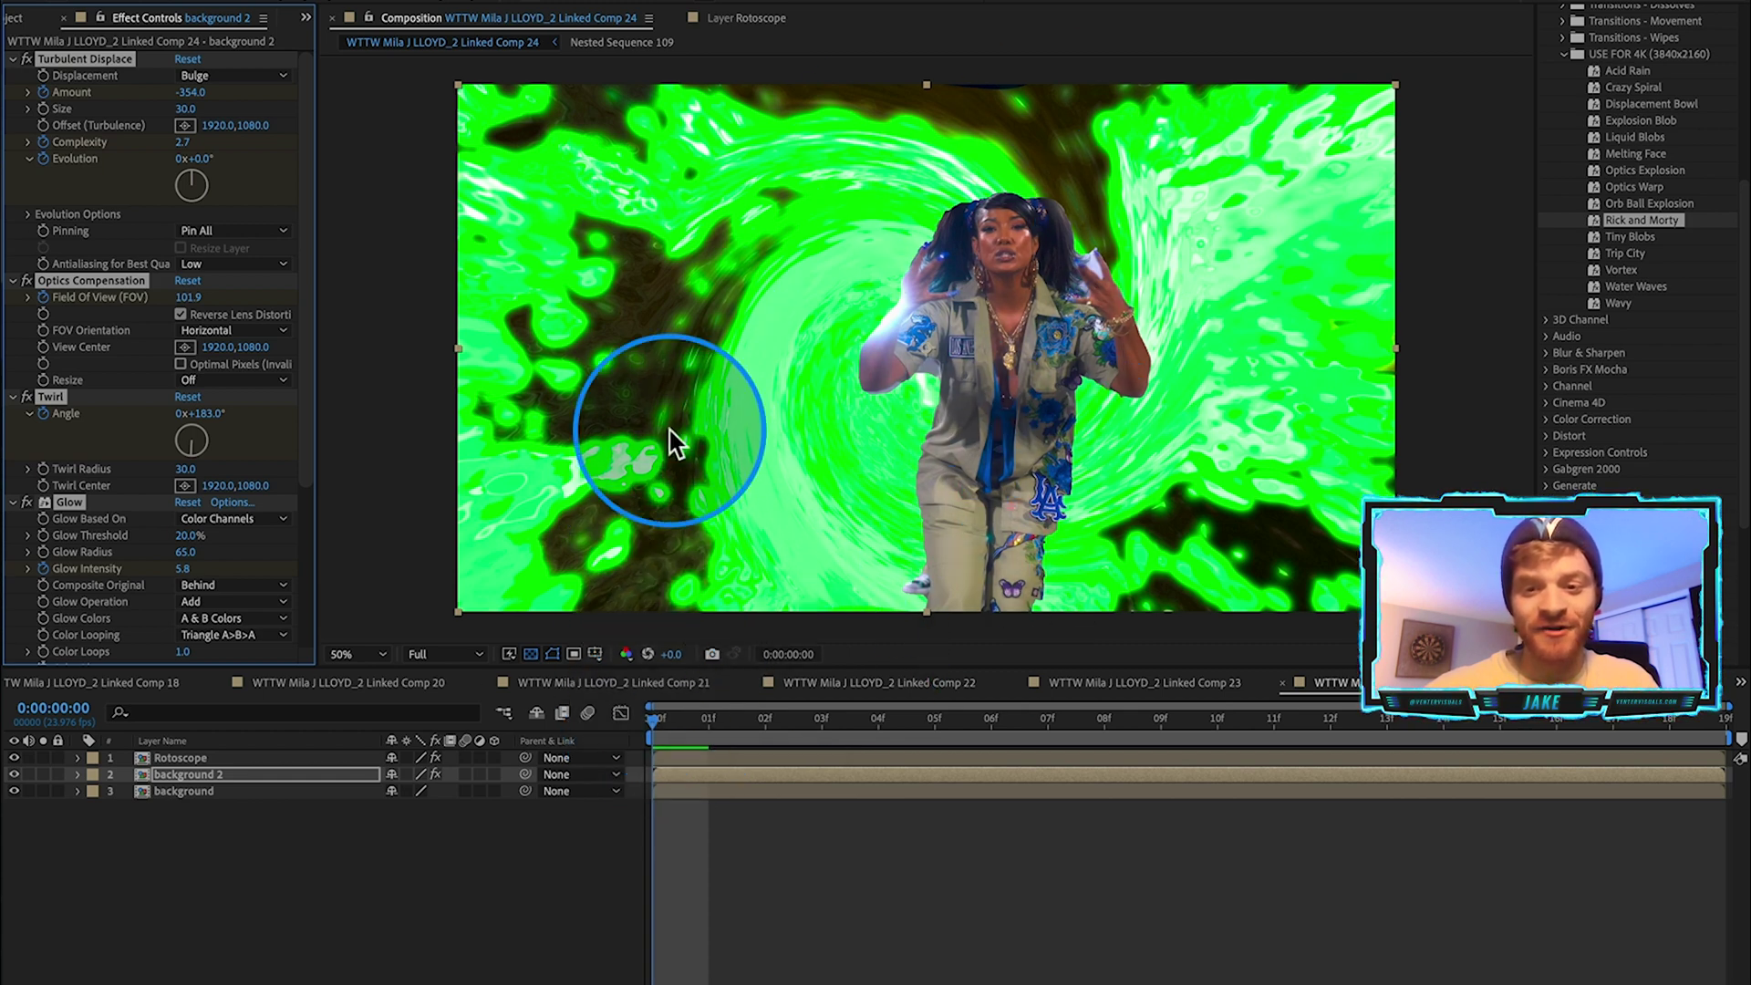
Preview the swirl at frames 3, 5, 8, 10 and 12, then rewind to the first frame.
left_click(822, 723)
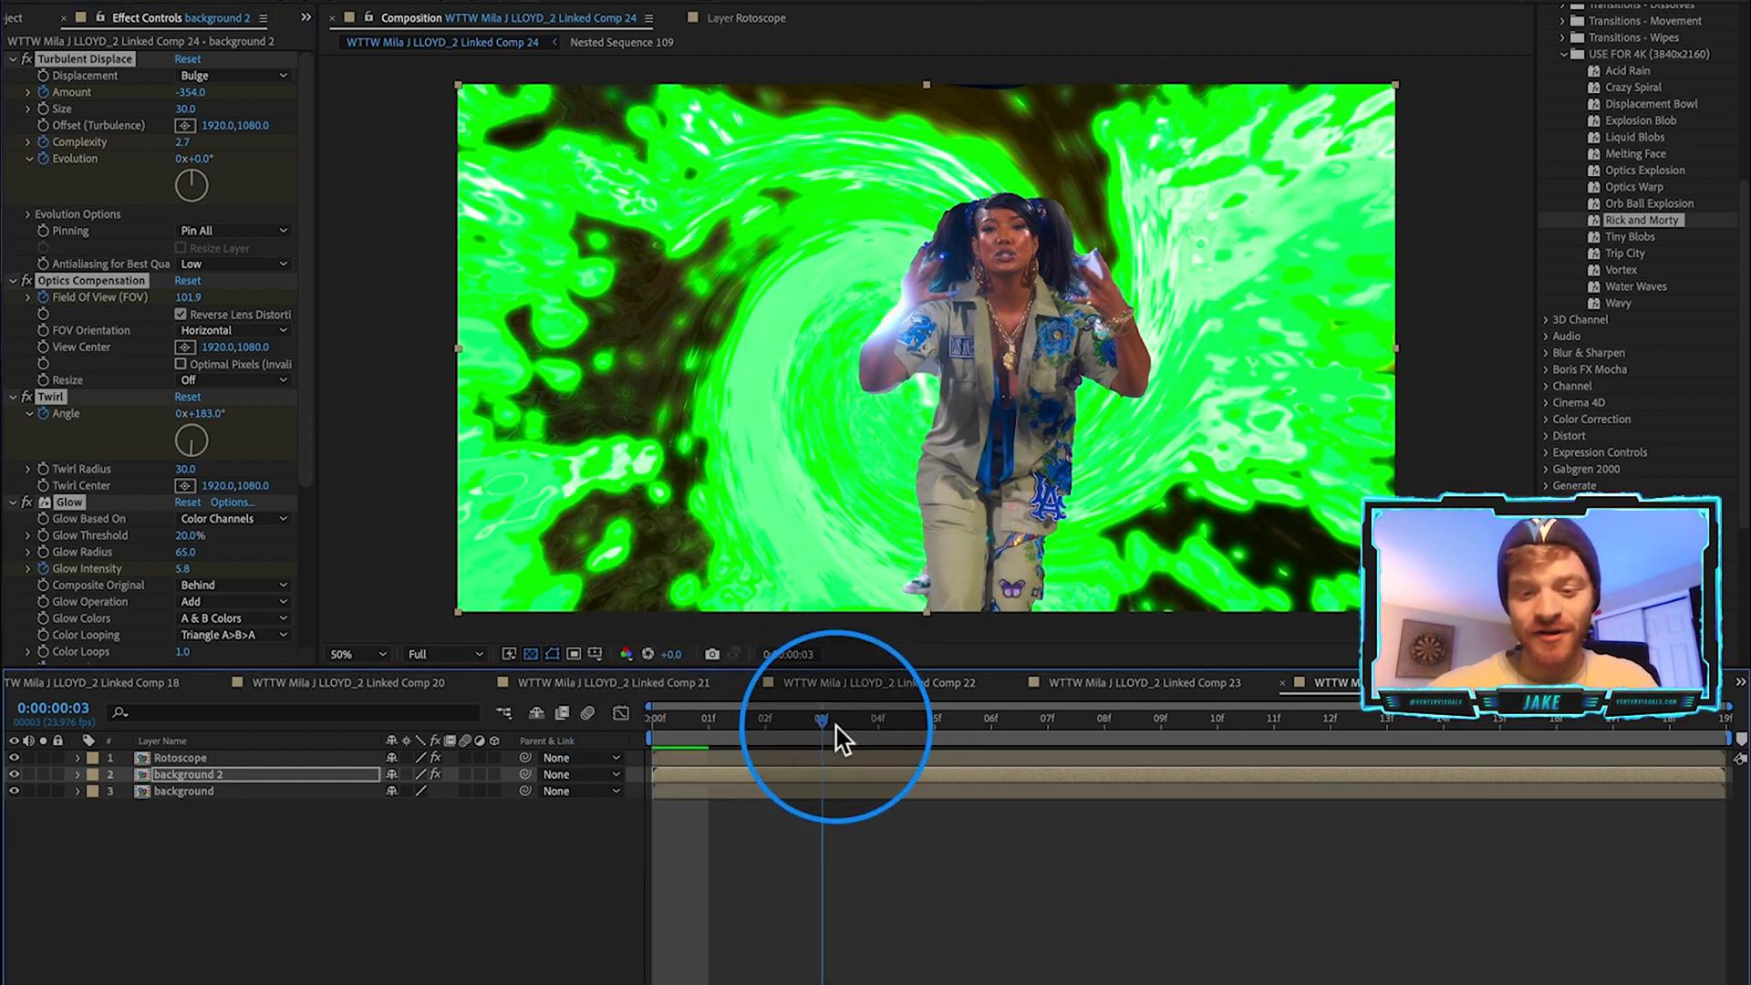
left_click(918, 736)
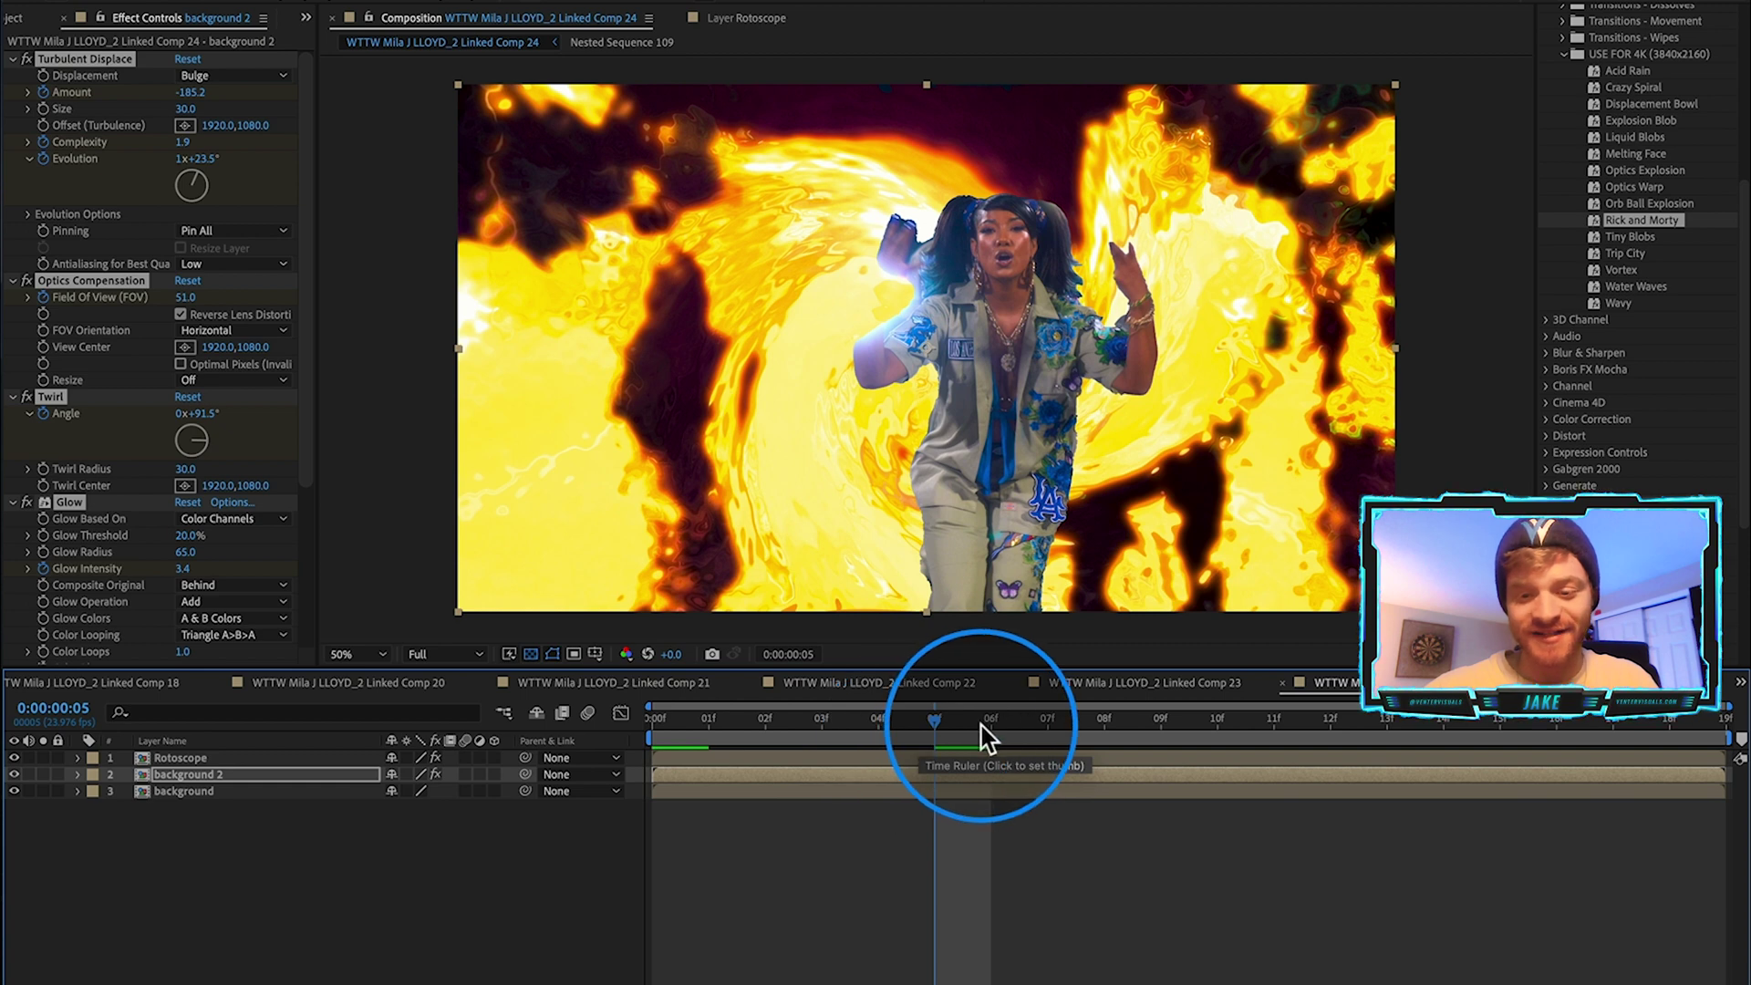
left_click(1115, 727)
left_click(1304, 726)
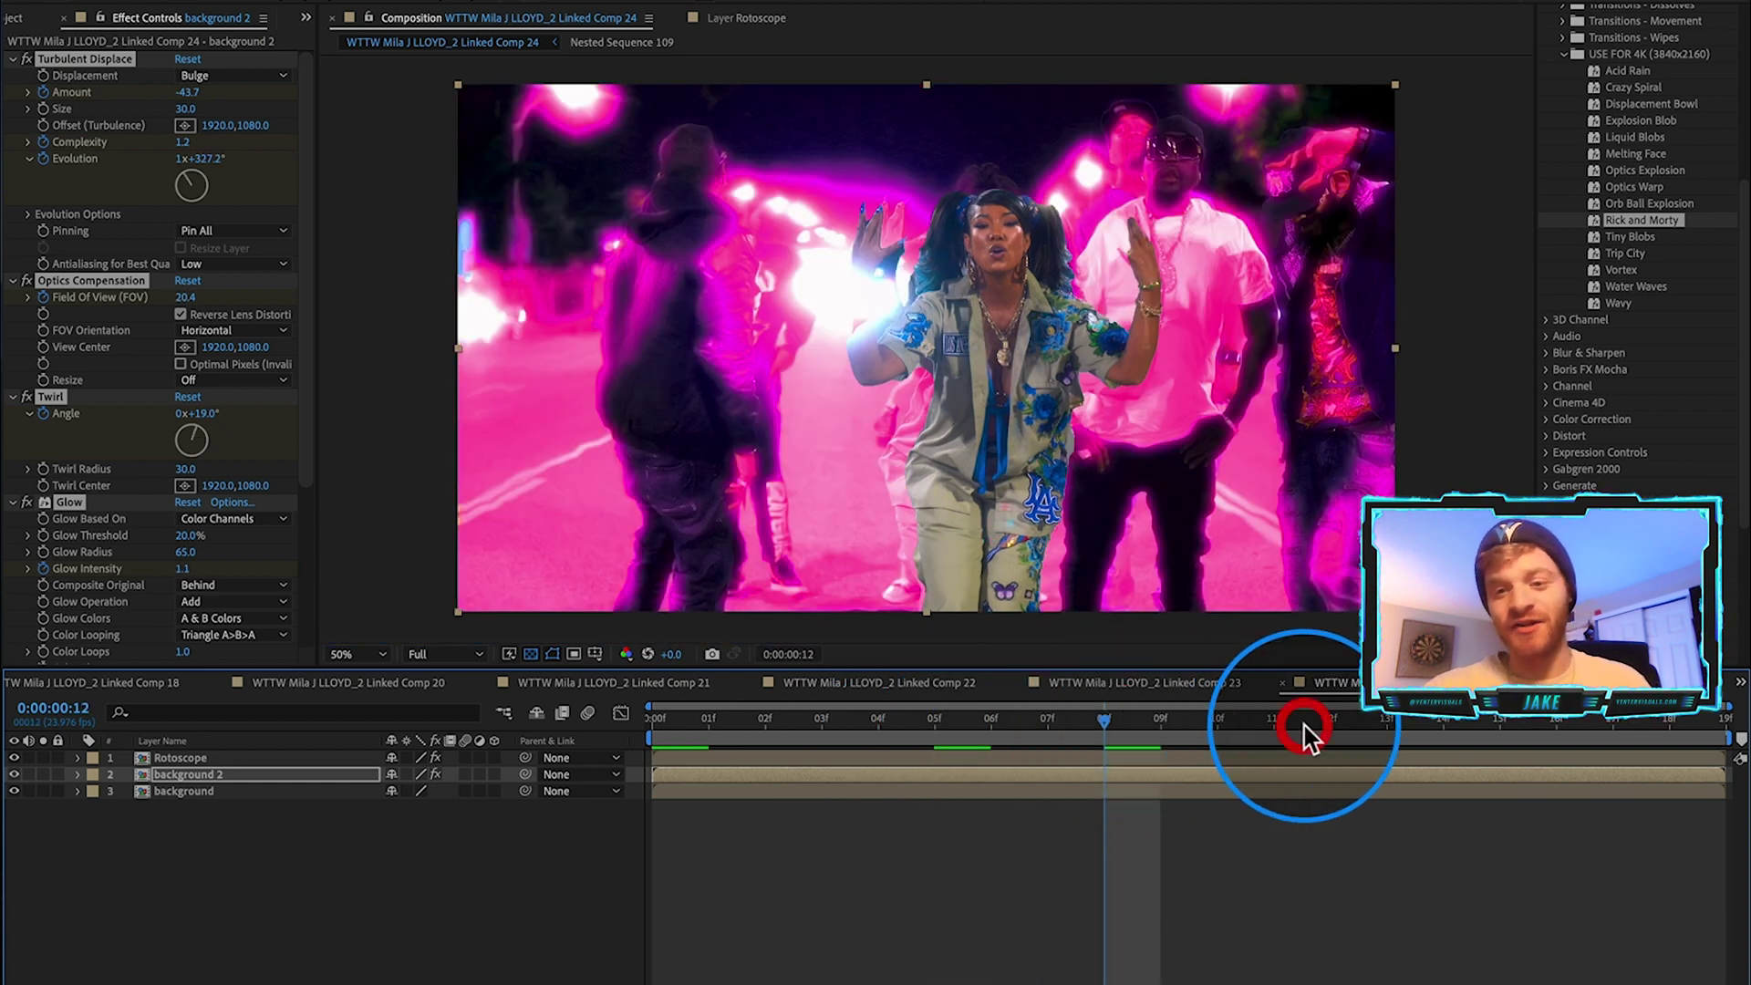
left_click(1230, 726)
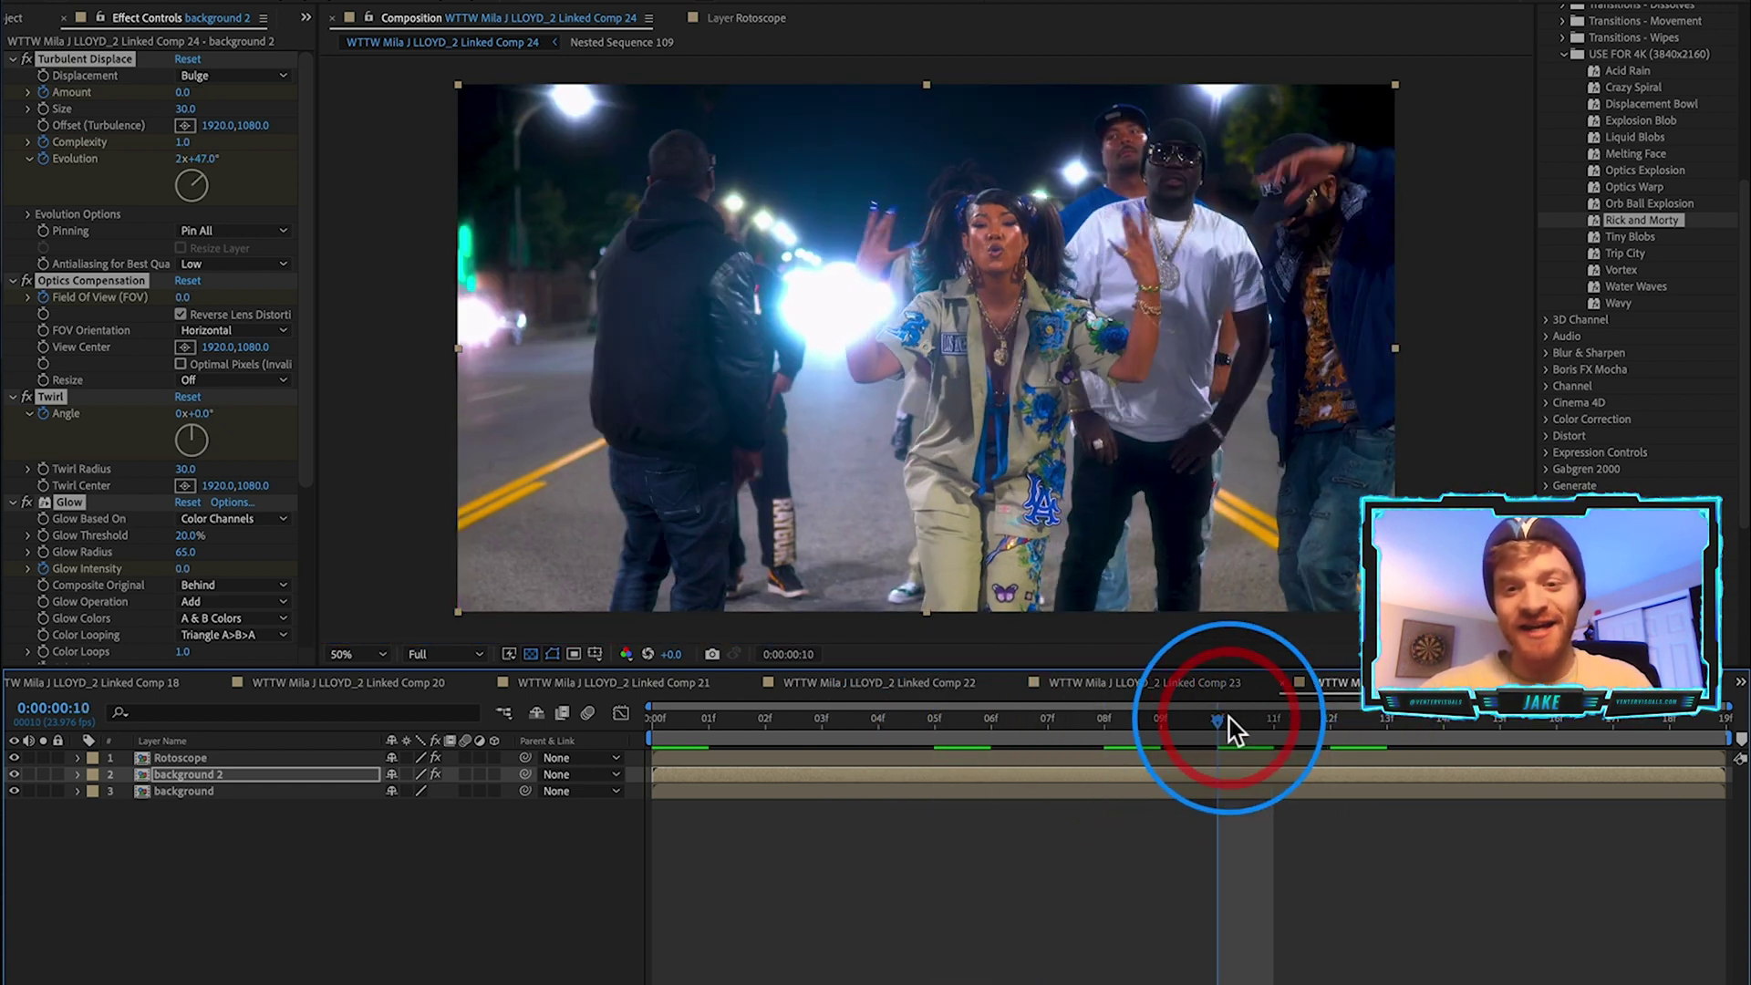
left_click(1341, 721)
left_click(947, 719)
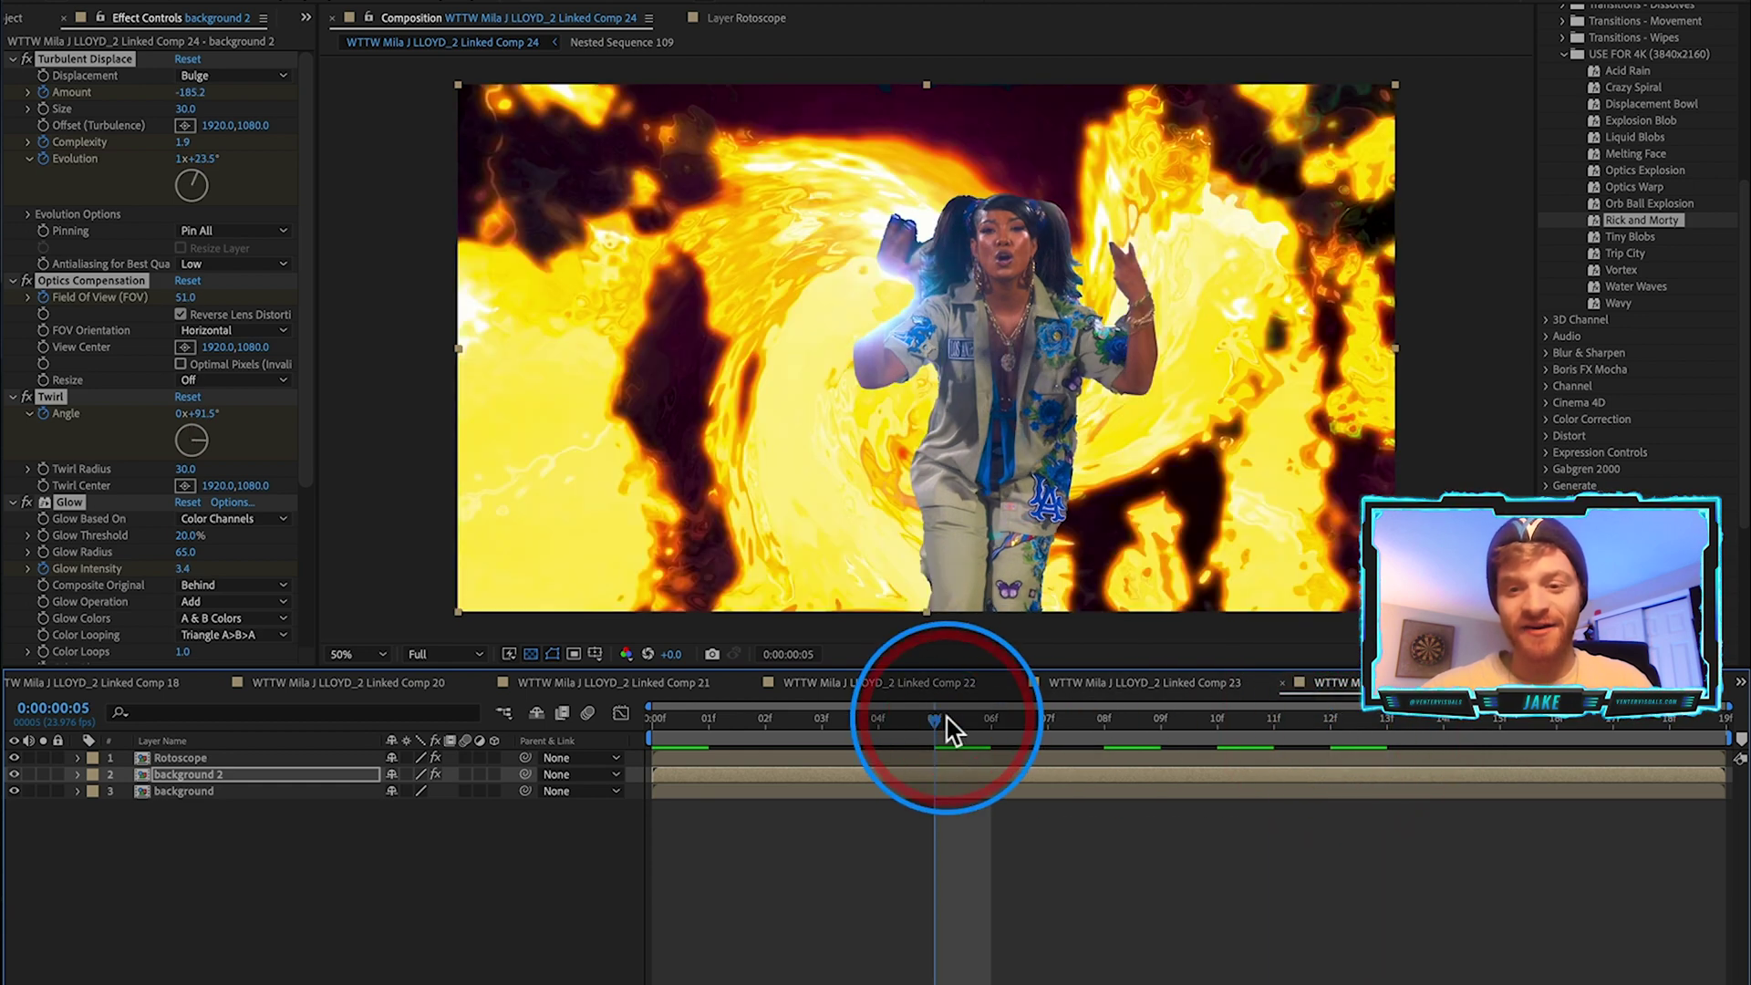
left_click(710, 720)
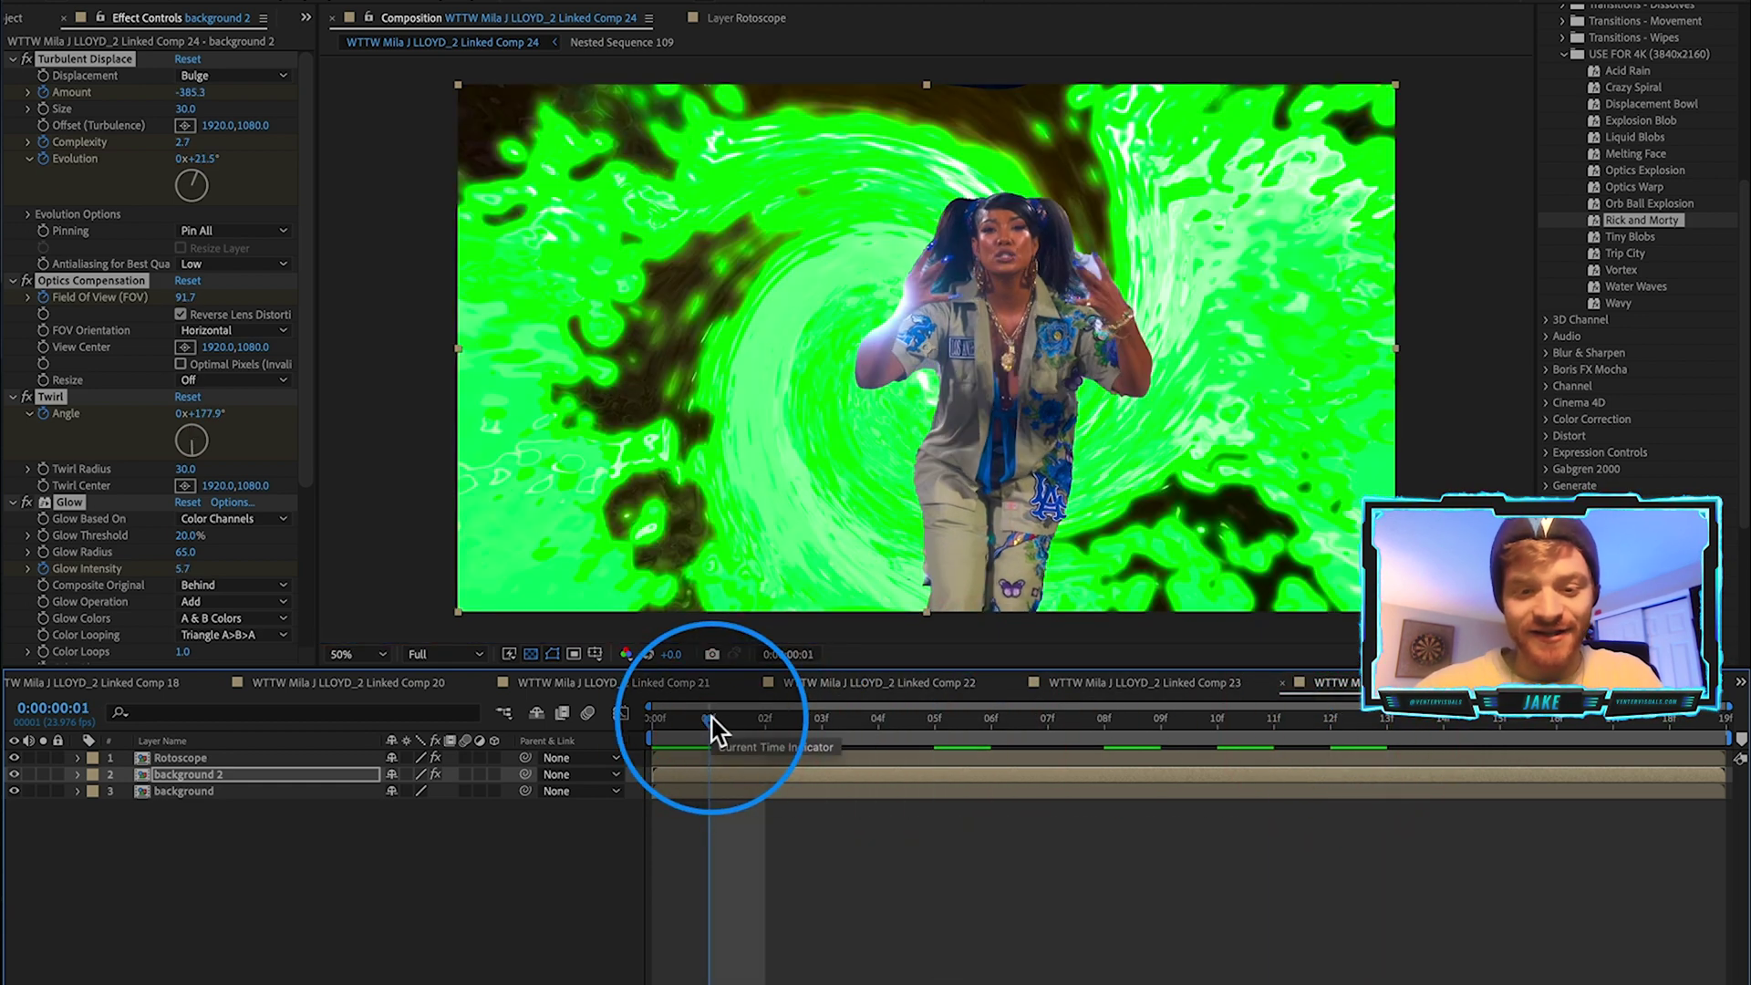
left_click_drag(710, 720, 625, 718)
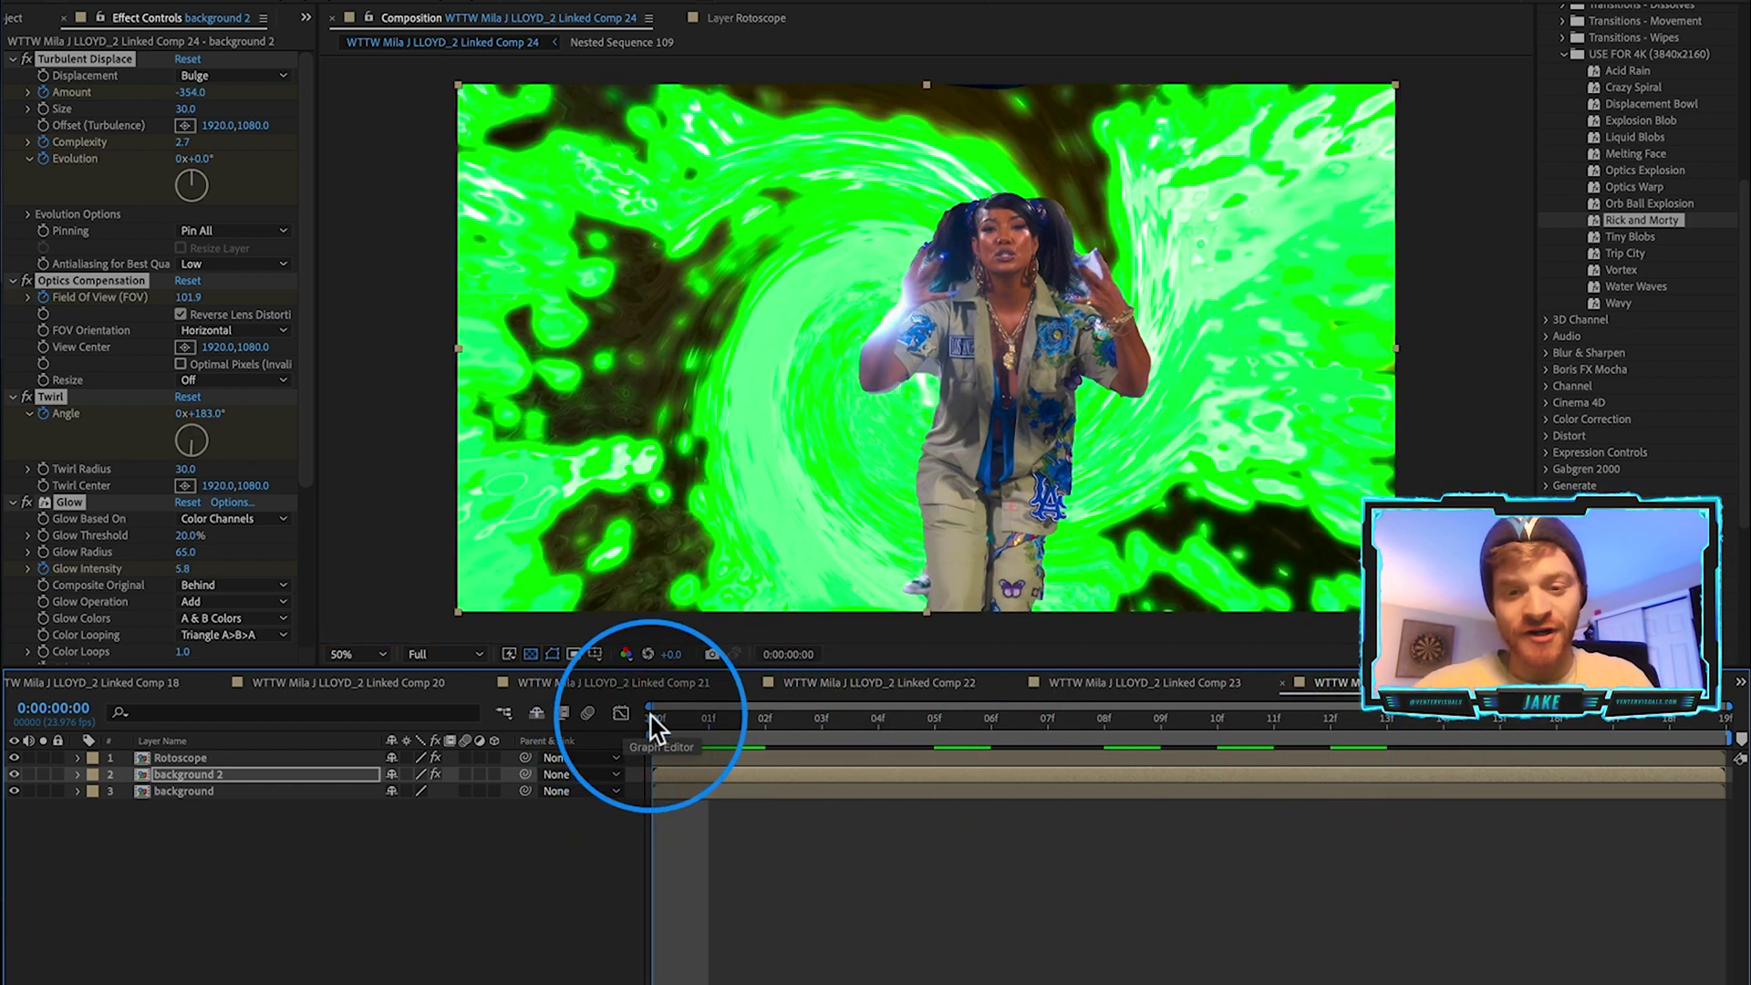
Undo the Rick and Morty preset, apply Vortex to background 2, and preview the first five frames.
key("super+z")
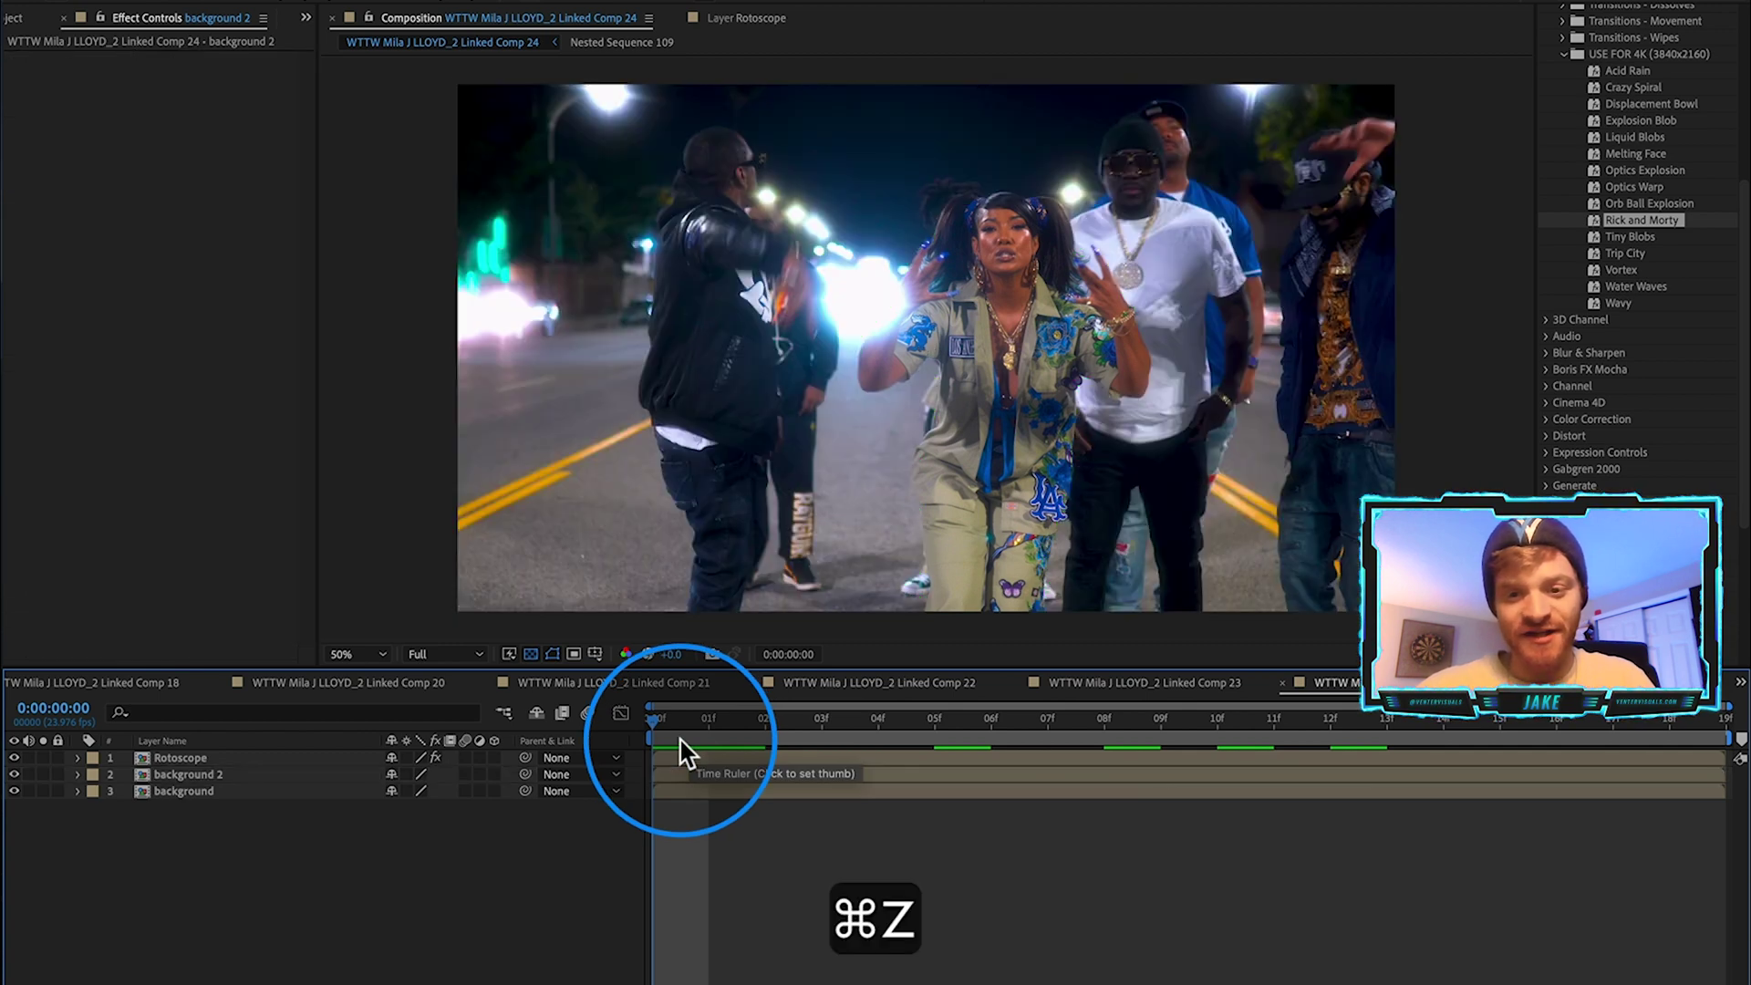
left_click(1642, 272)
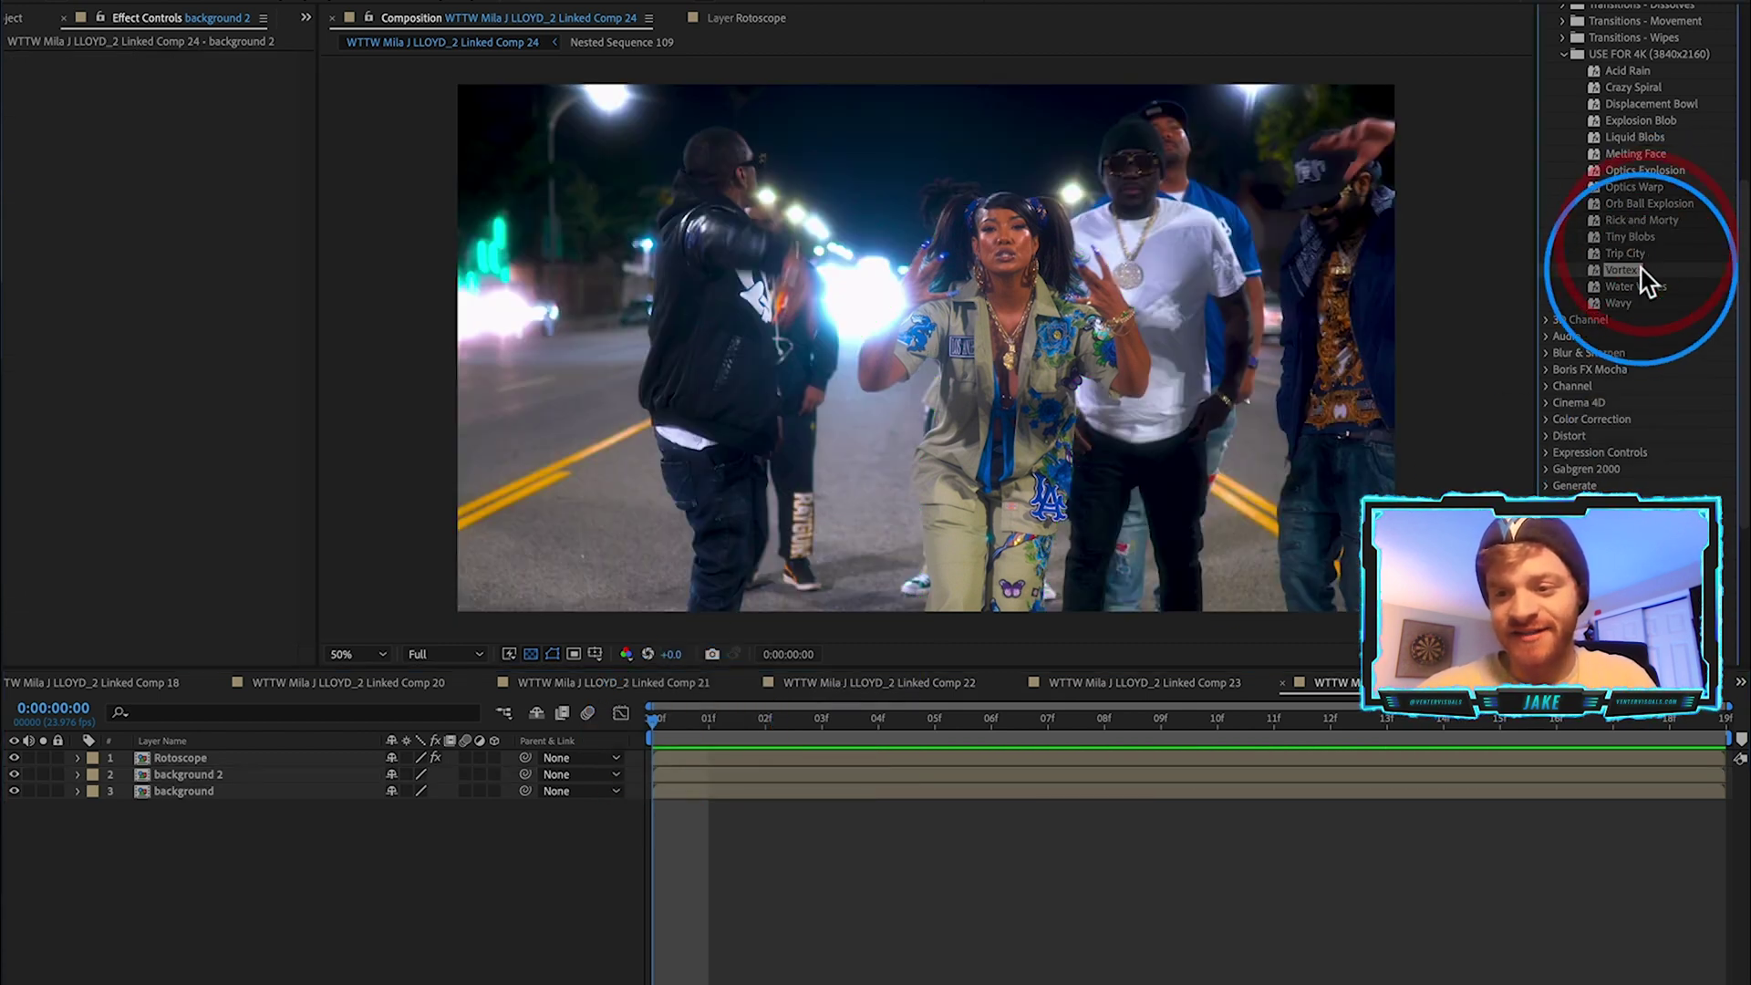
left_click_drag(1647, 279, 441, 777)
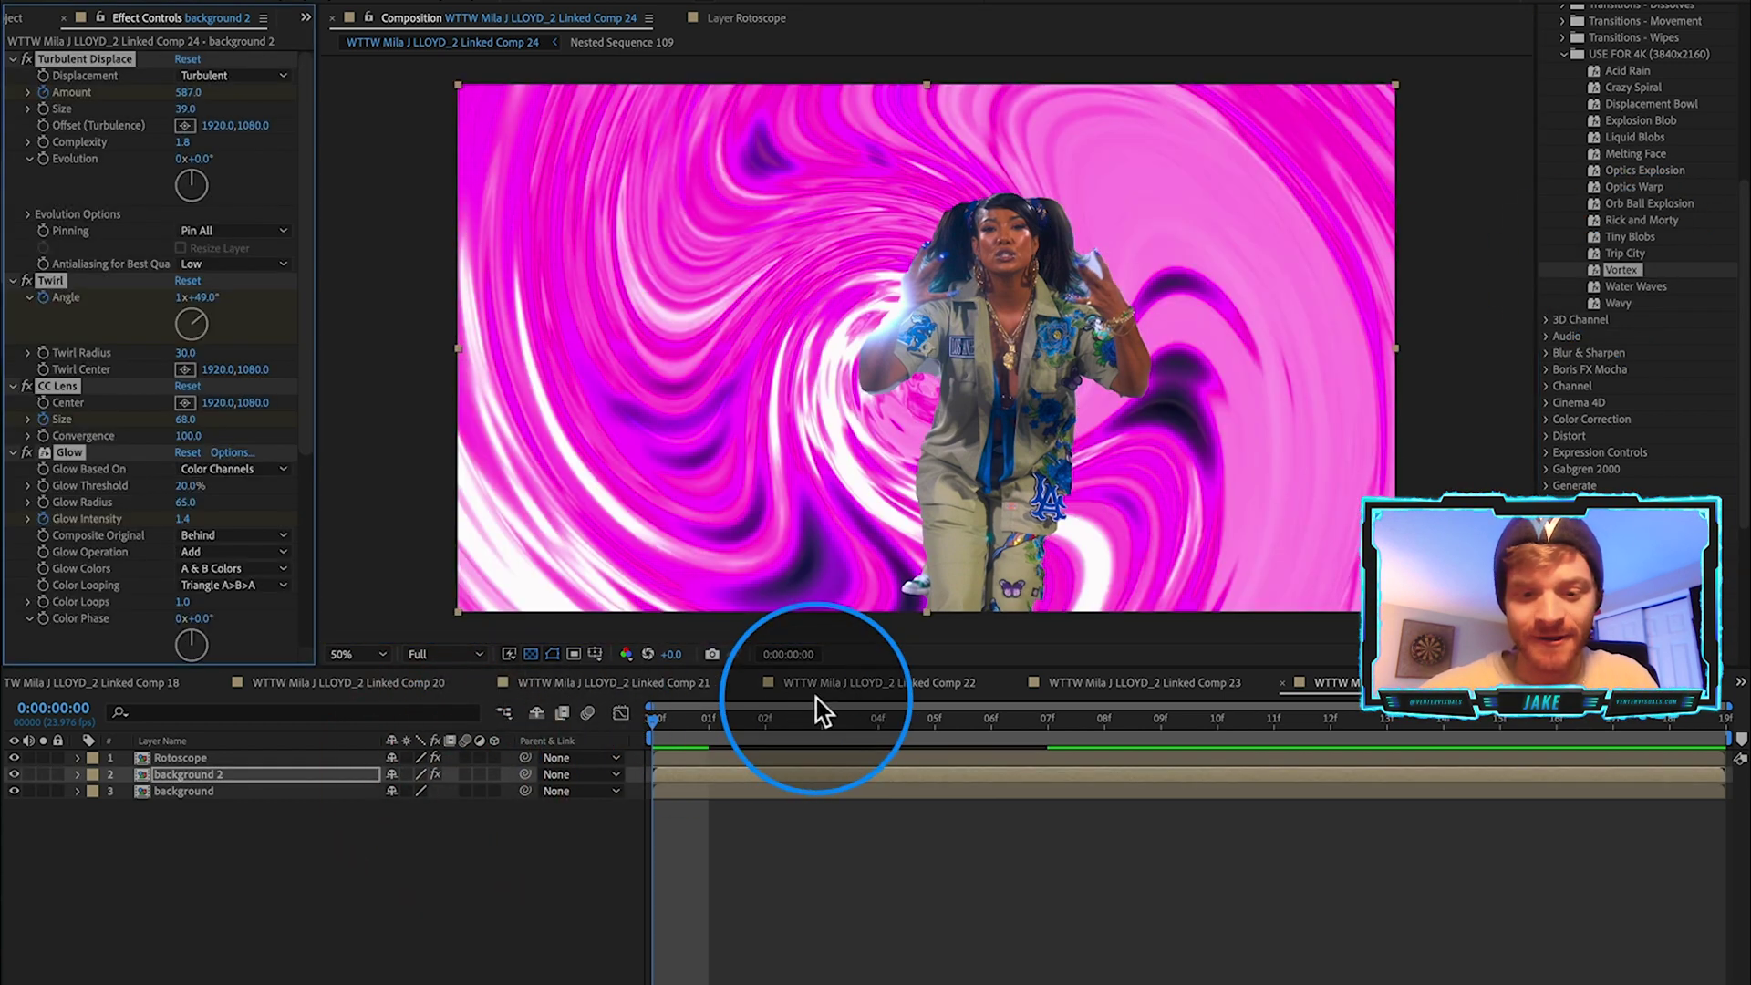
left_click(722, 725)
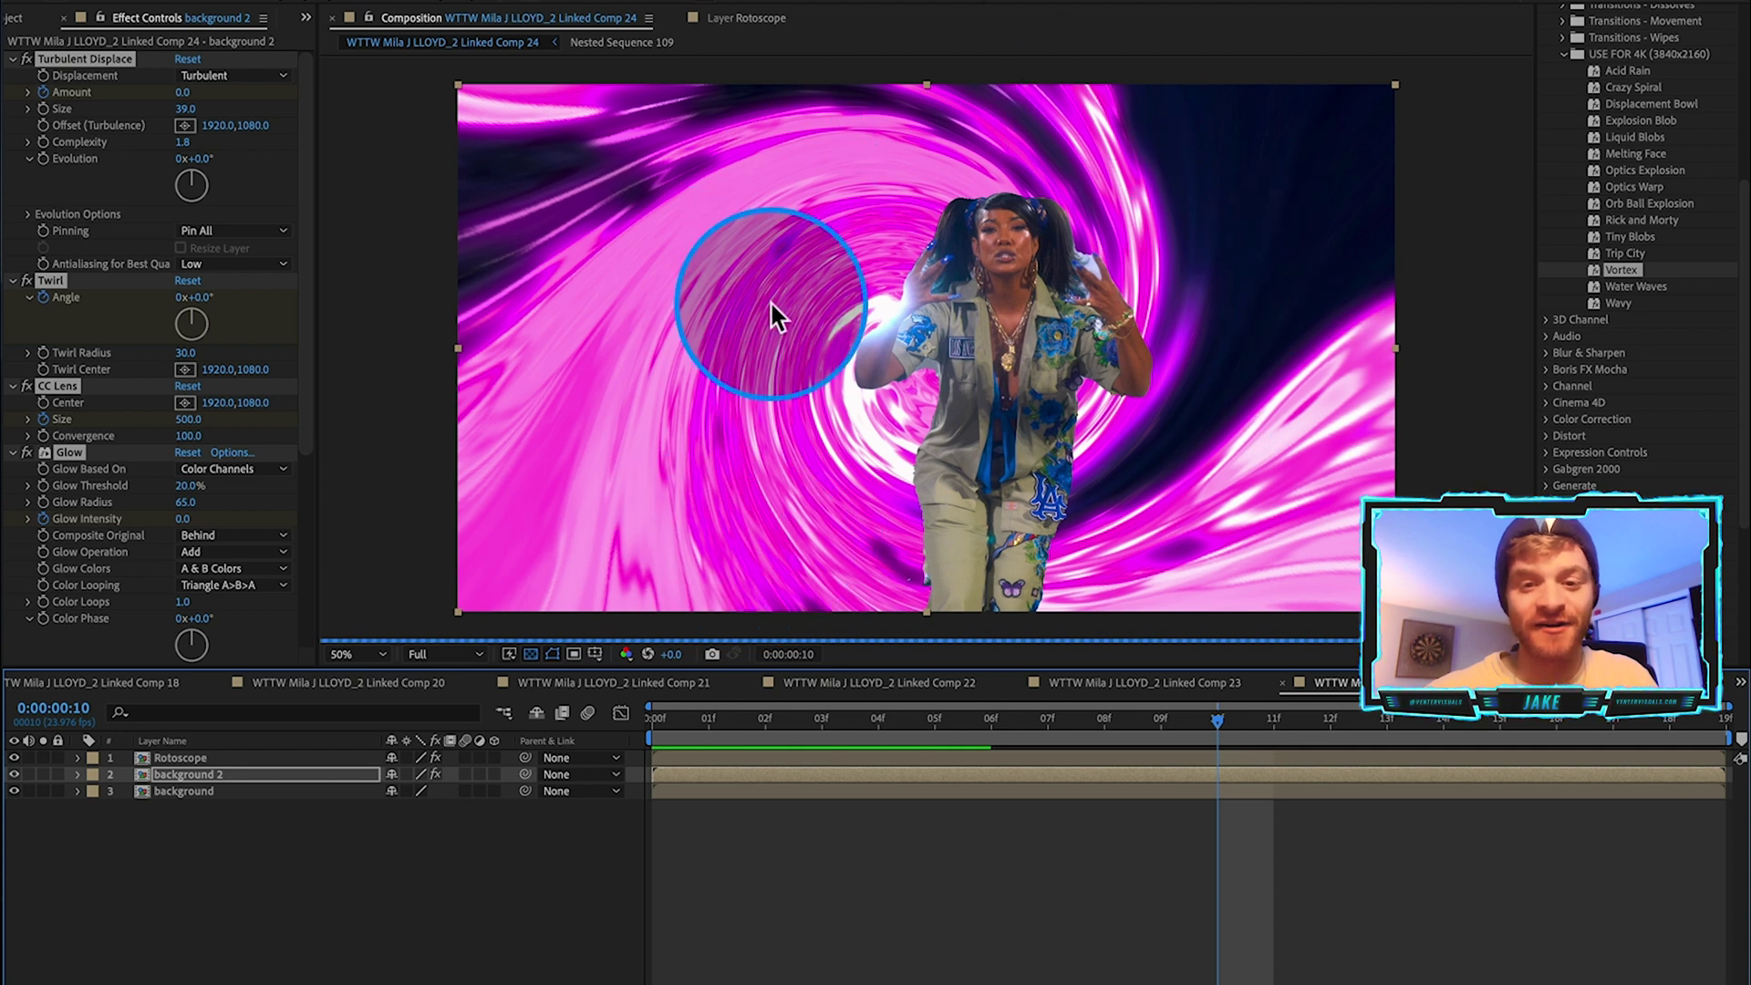
left_click_drag(1218, 721, 626, 723)
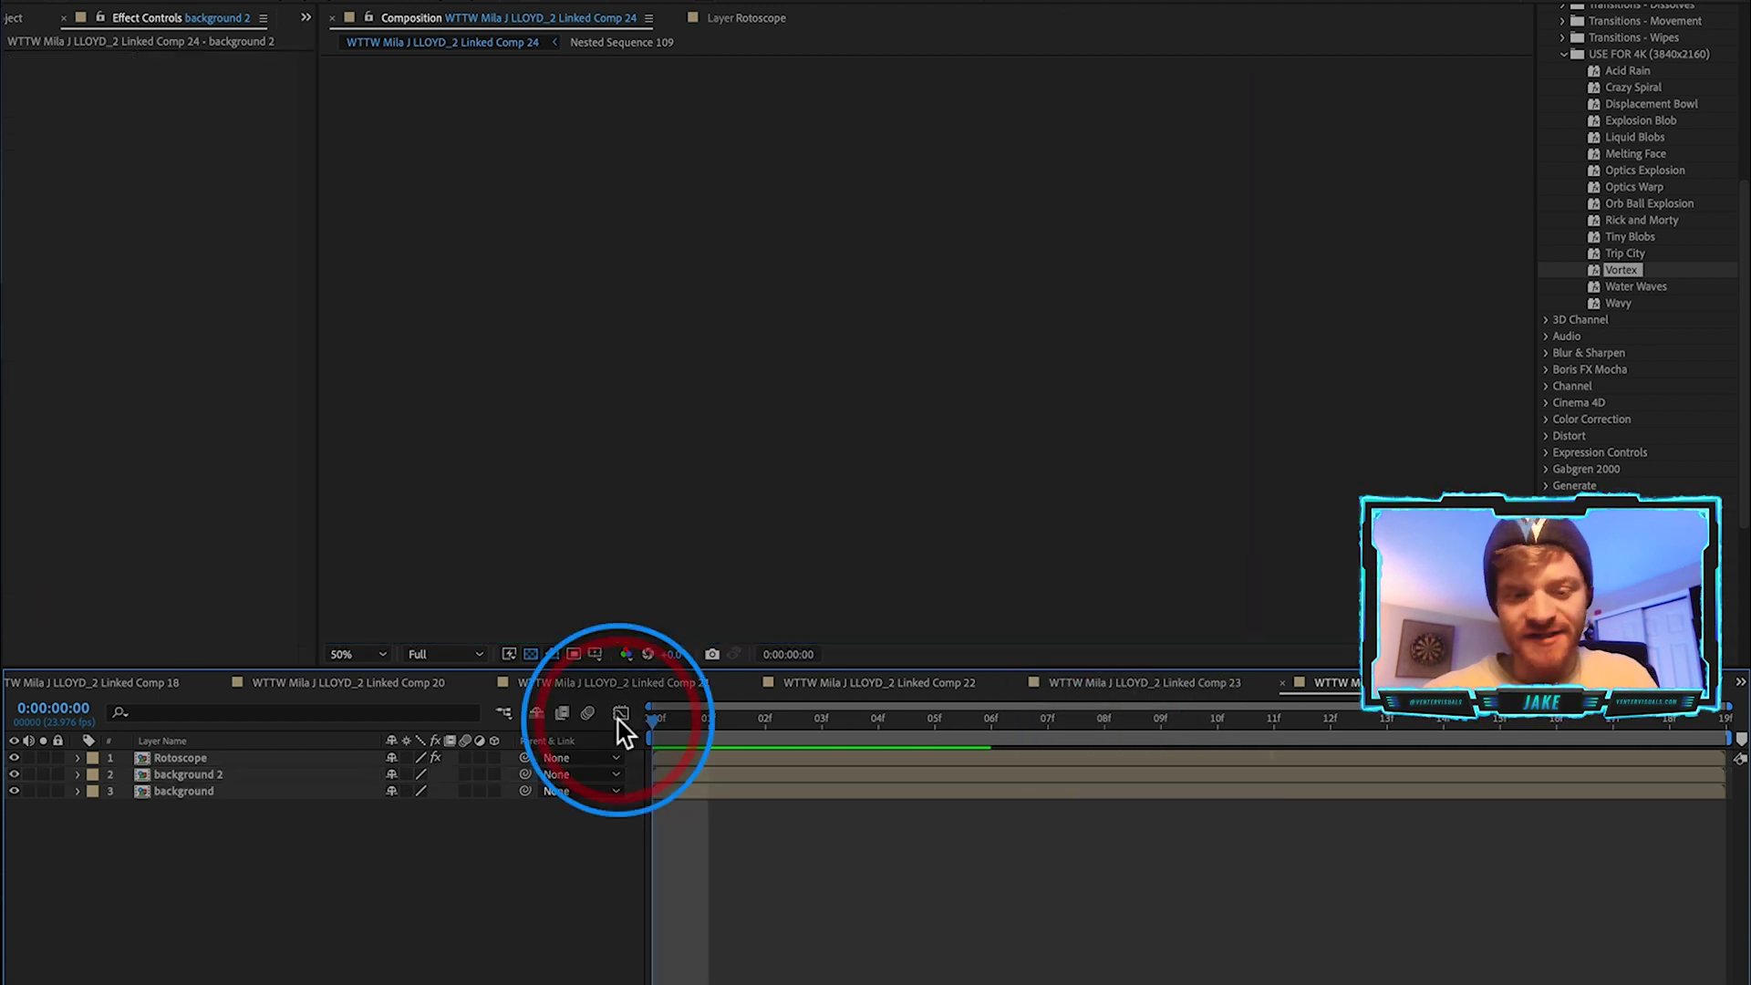
left_click(188, 775)
left_click_drag(784, 737, 910, 730)
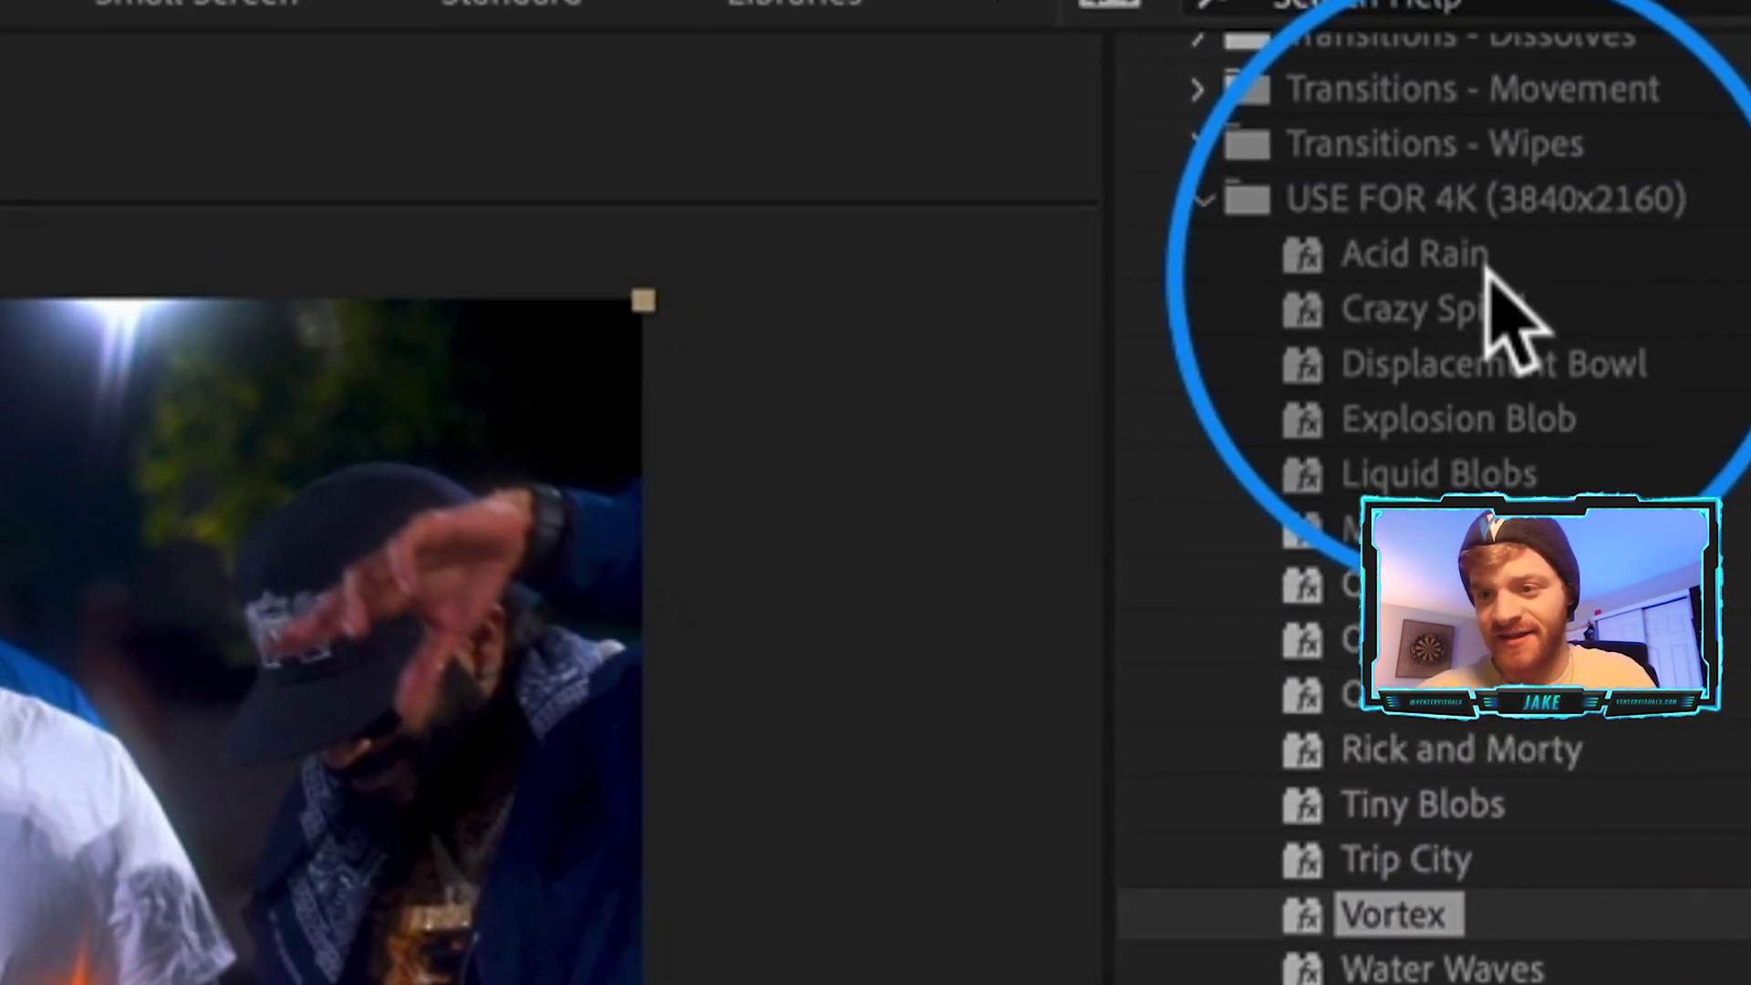
Apply Crazy Spiral to background 2 and preview it at frames 8, 12, 16 and 18.
left_click(1650, 87)
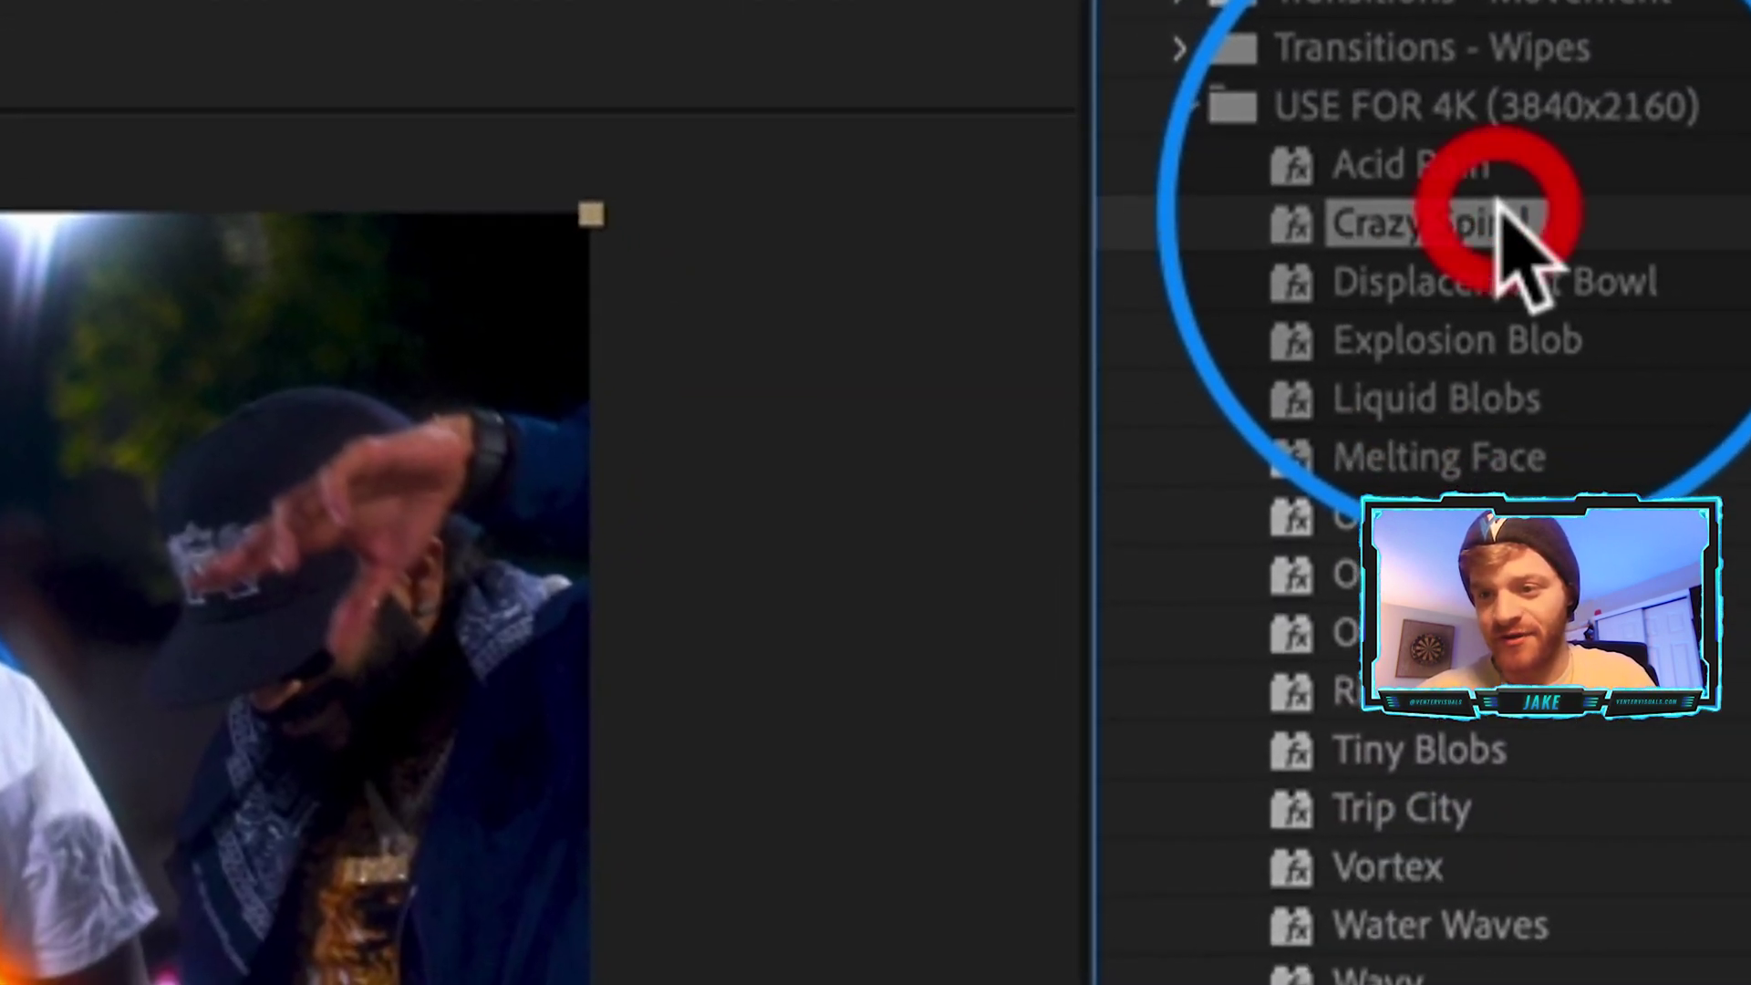
left_click_drag(1571, 183, 765, 597)
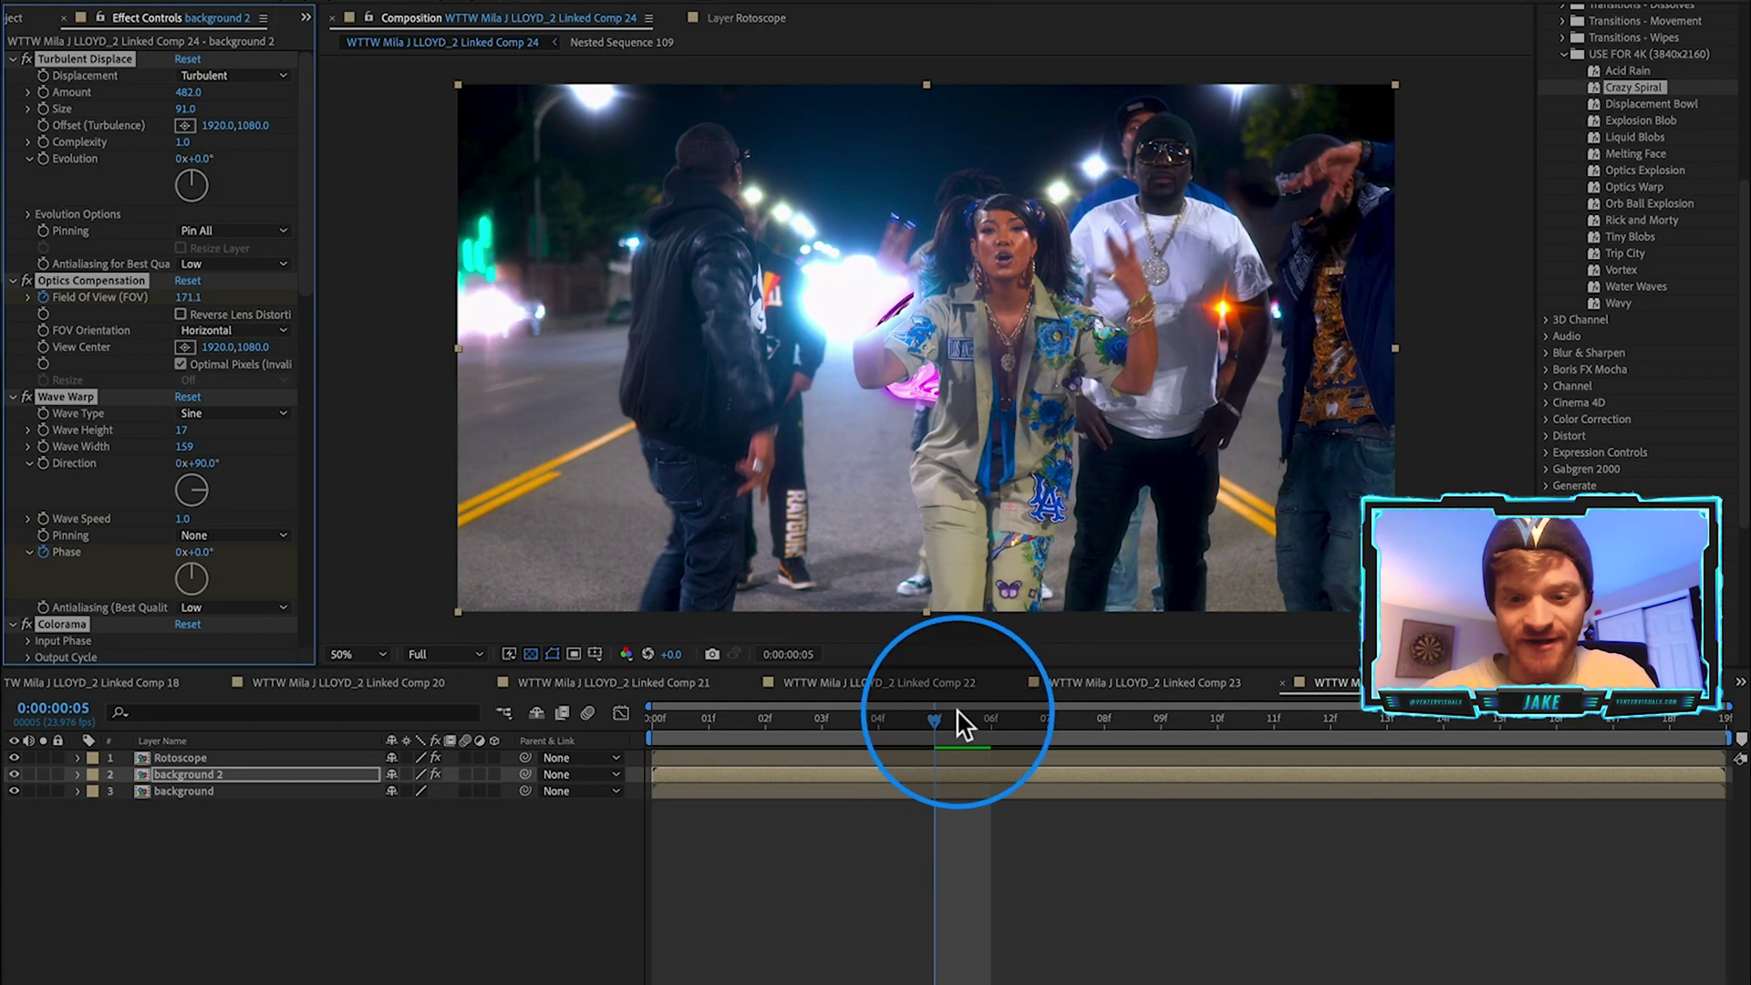
left_click(1122, 728)
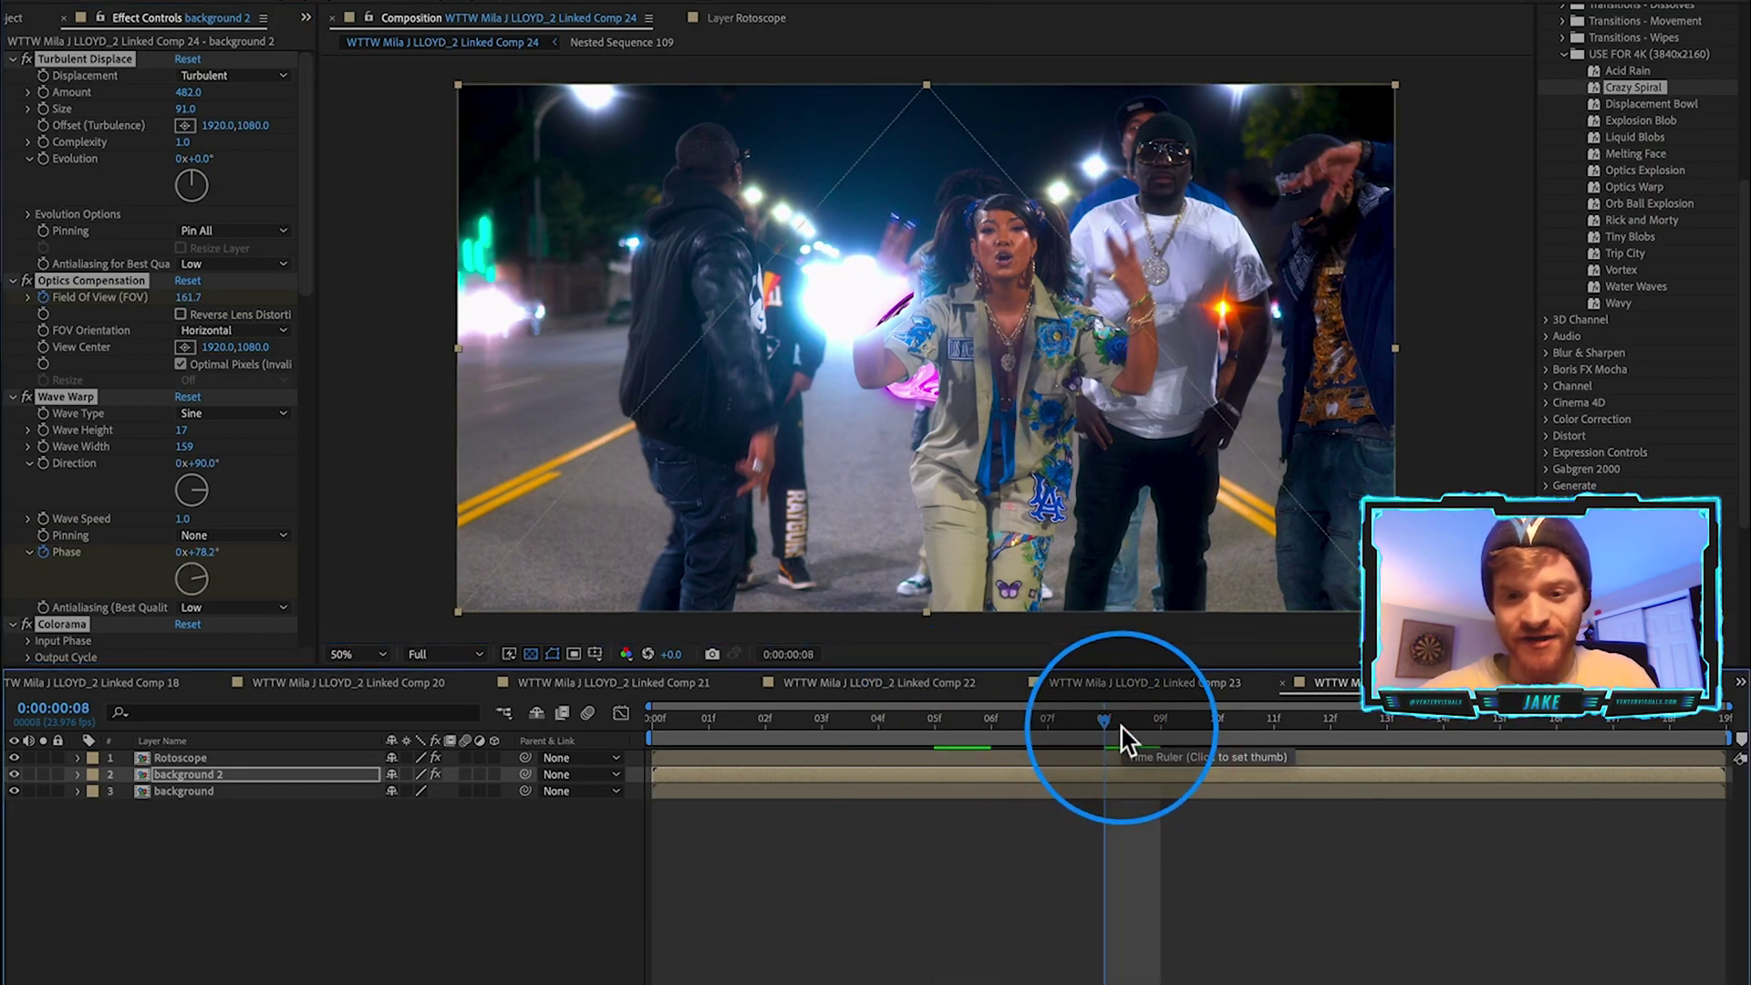
left_click(1339, 726)
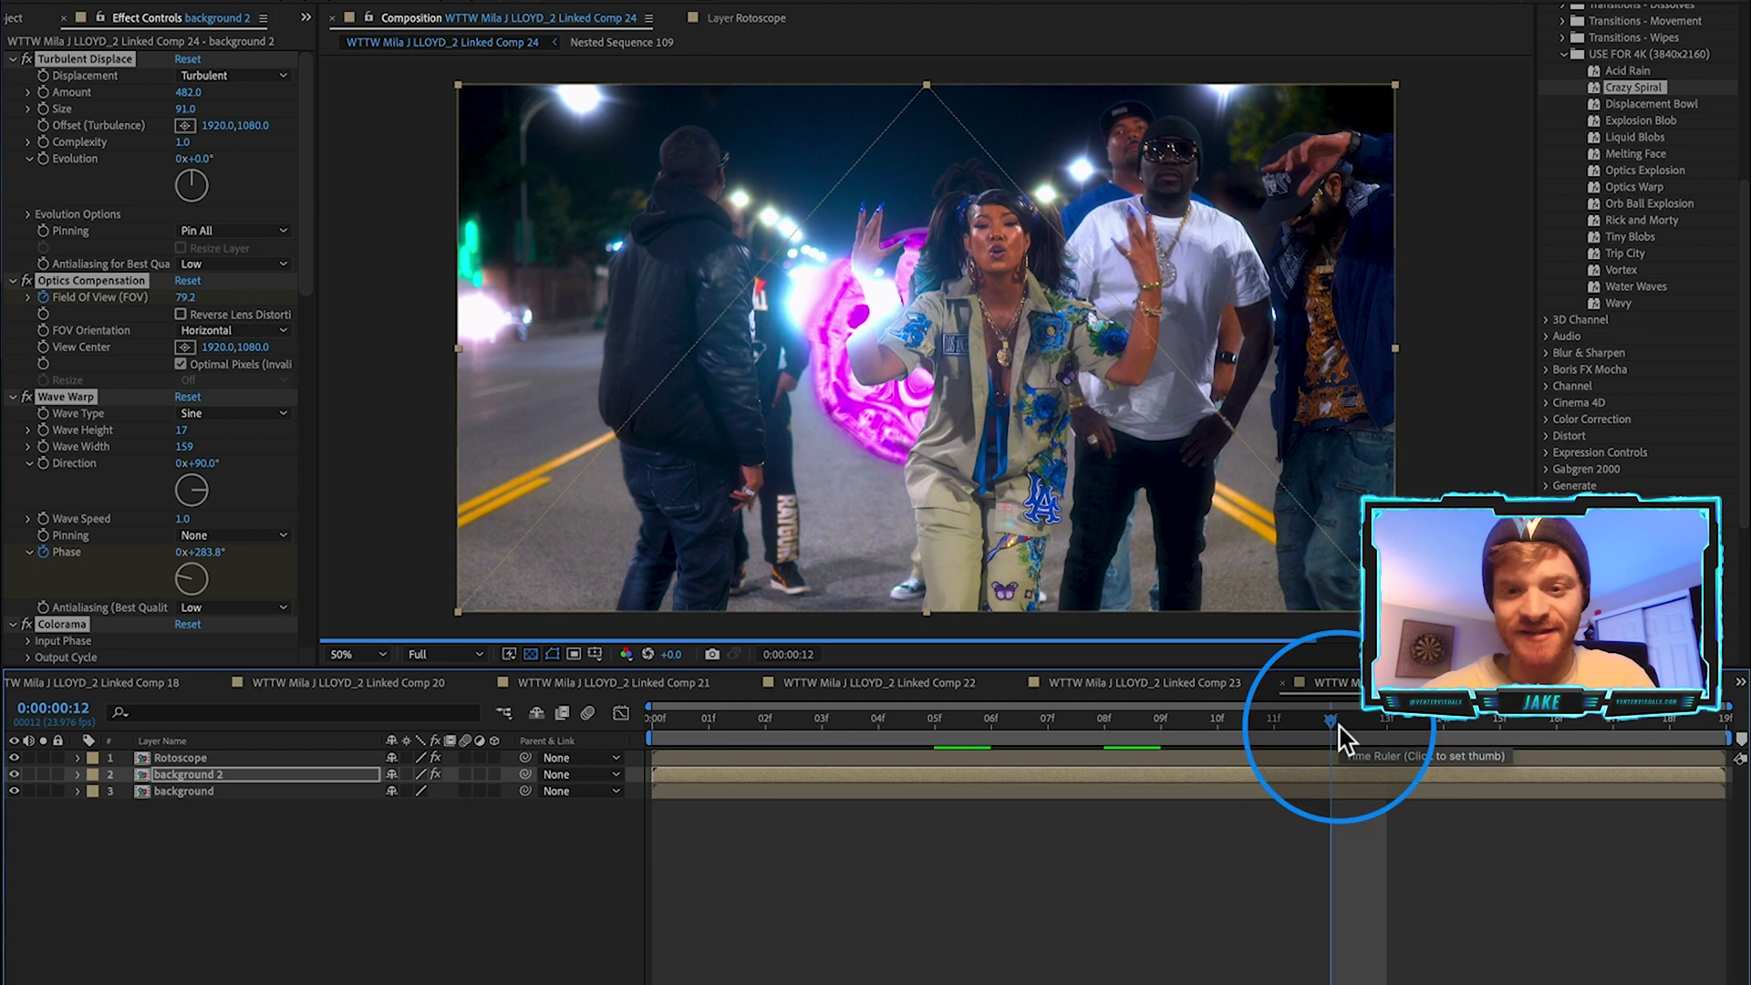
left_click(1556, 728)
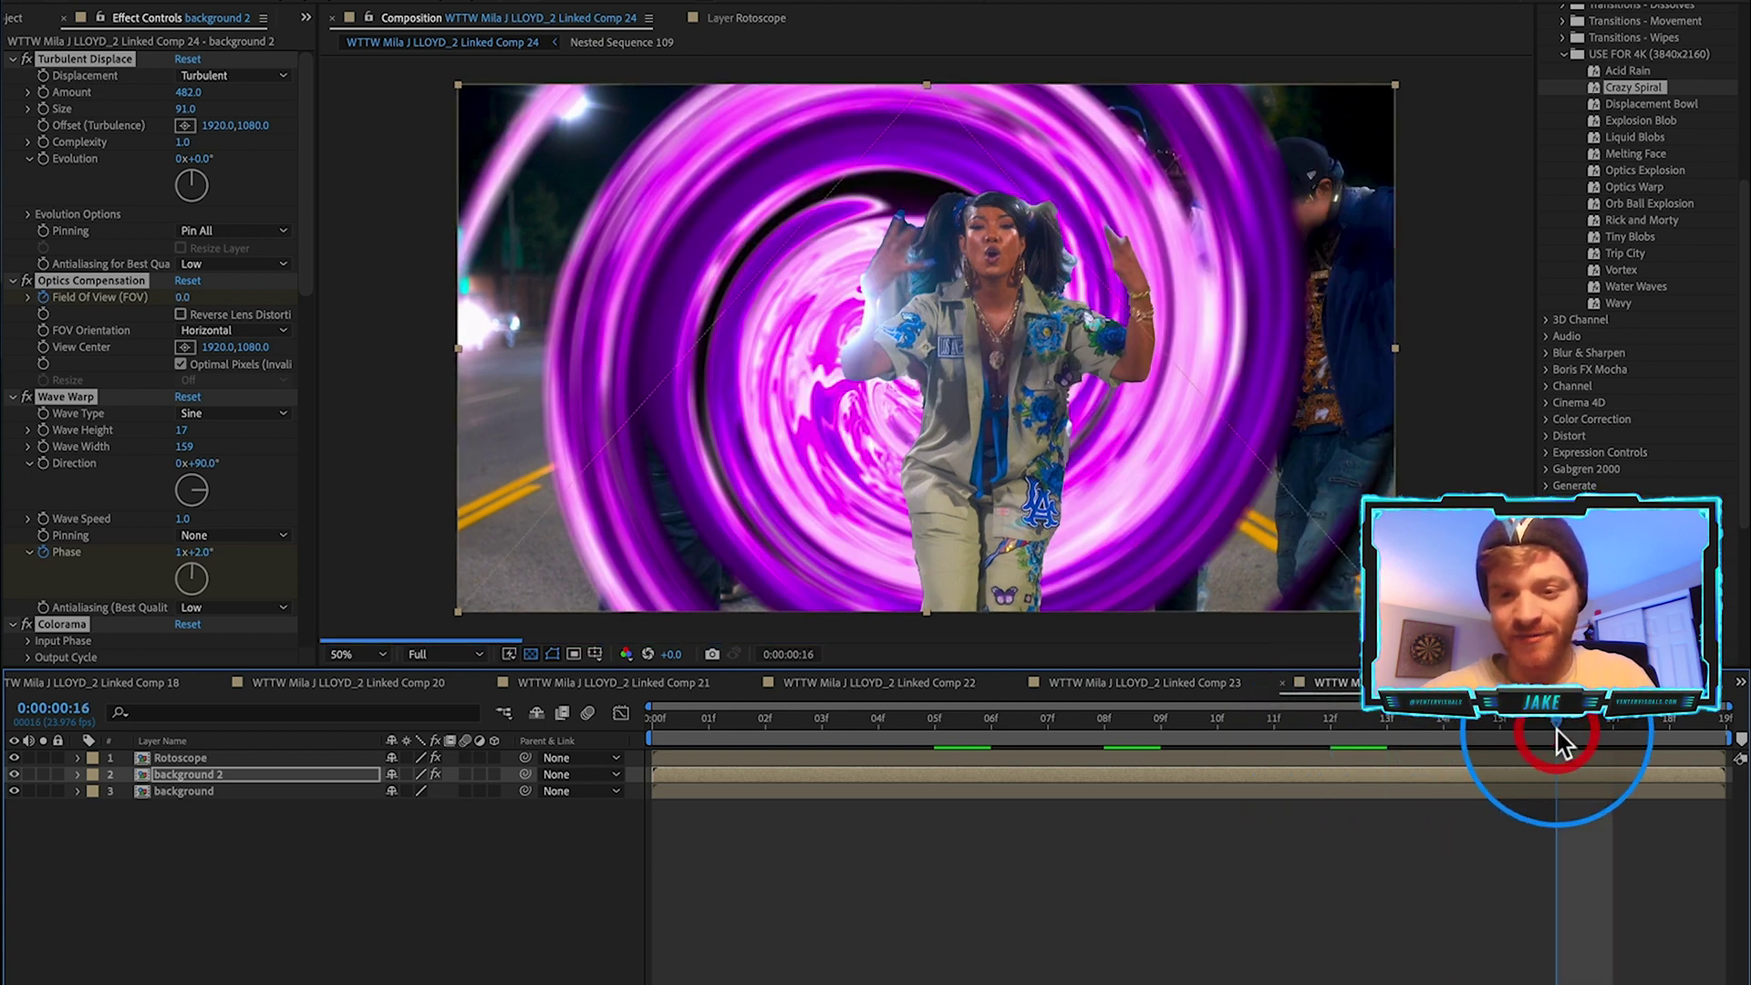
left_click(1669, 728)
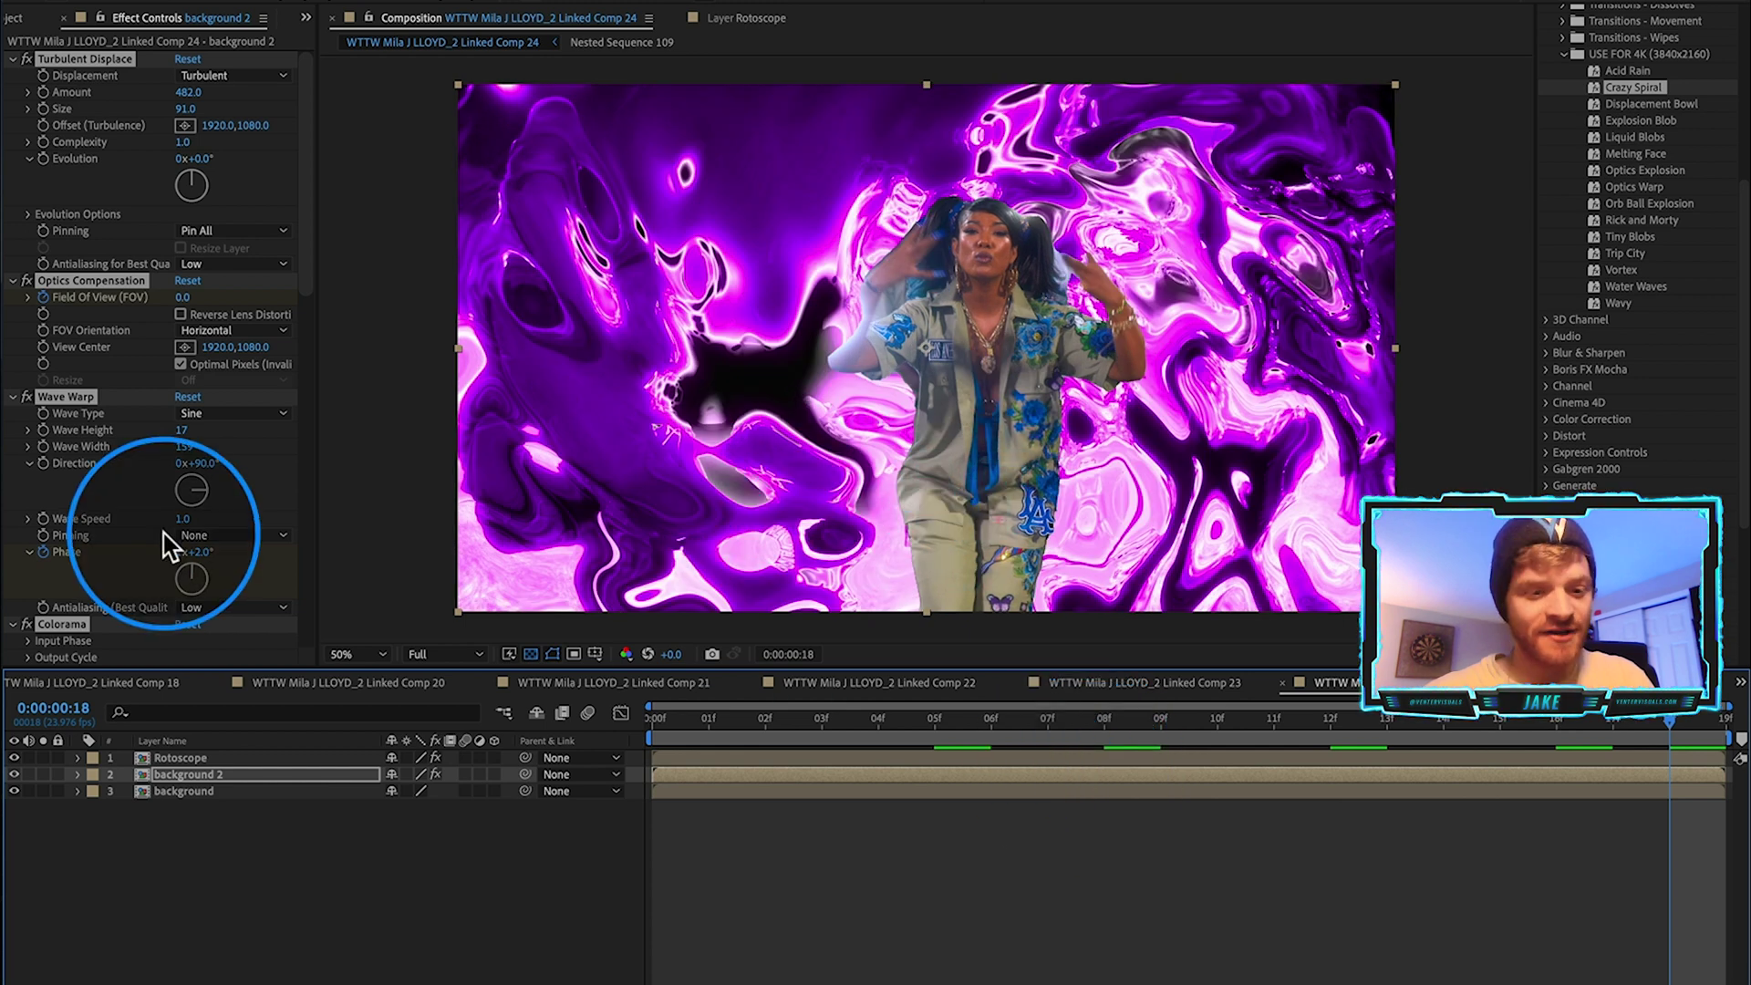
Check the spiral at frames 11–12 and set the glow's Color A to blue.
scroll(126, 525, "down", 10)
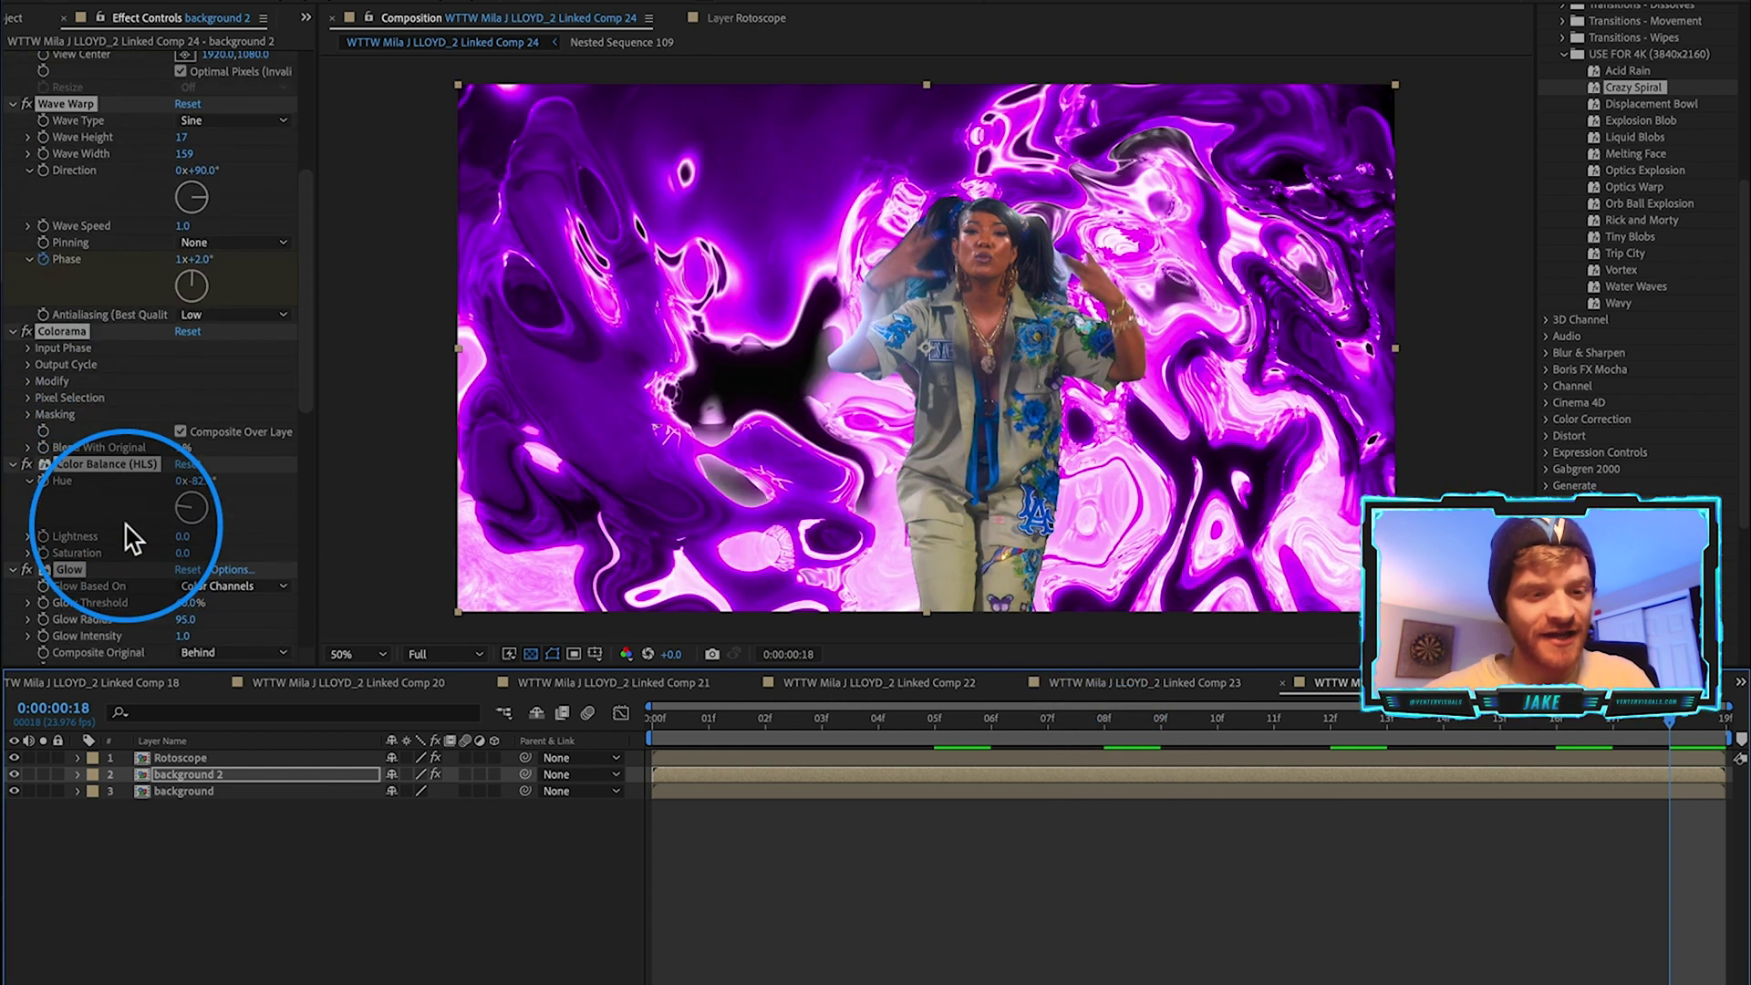
scroll(126, 526, "down", 1)
left_click(1344, 721)
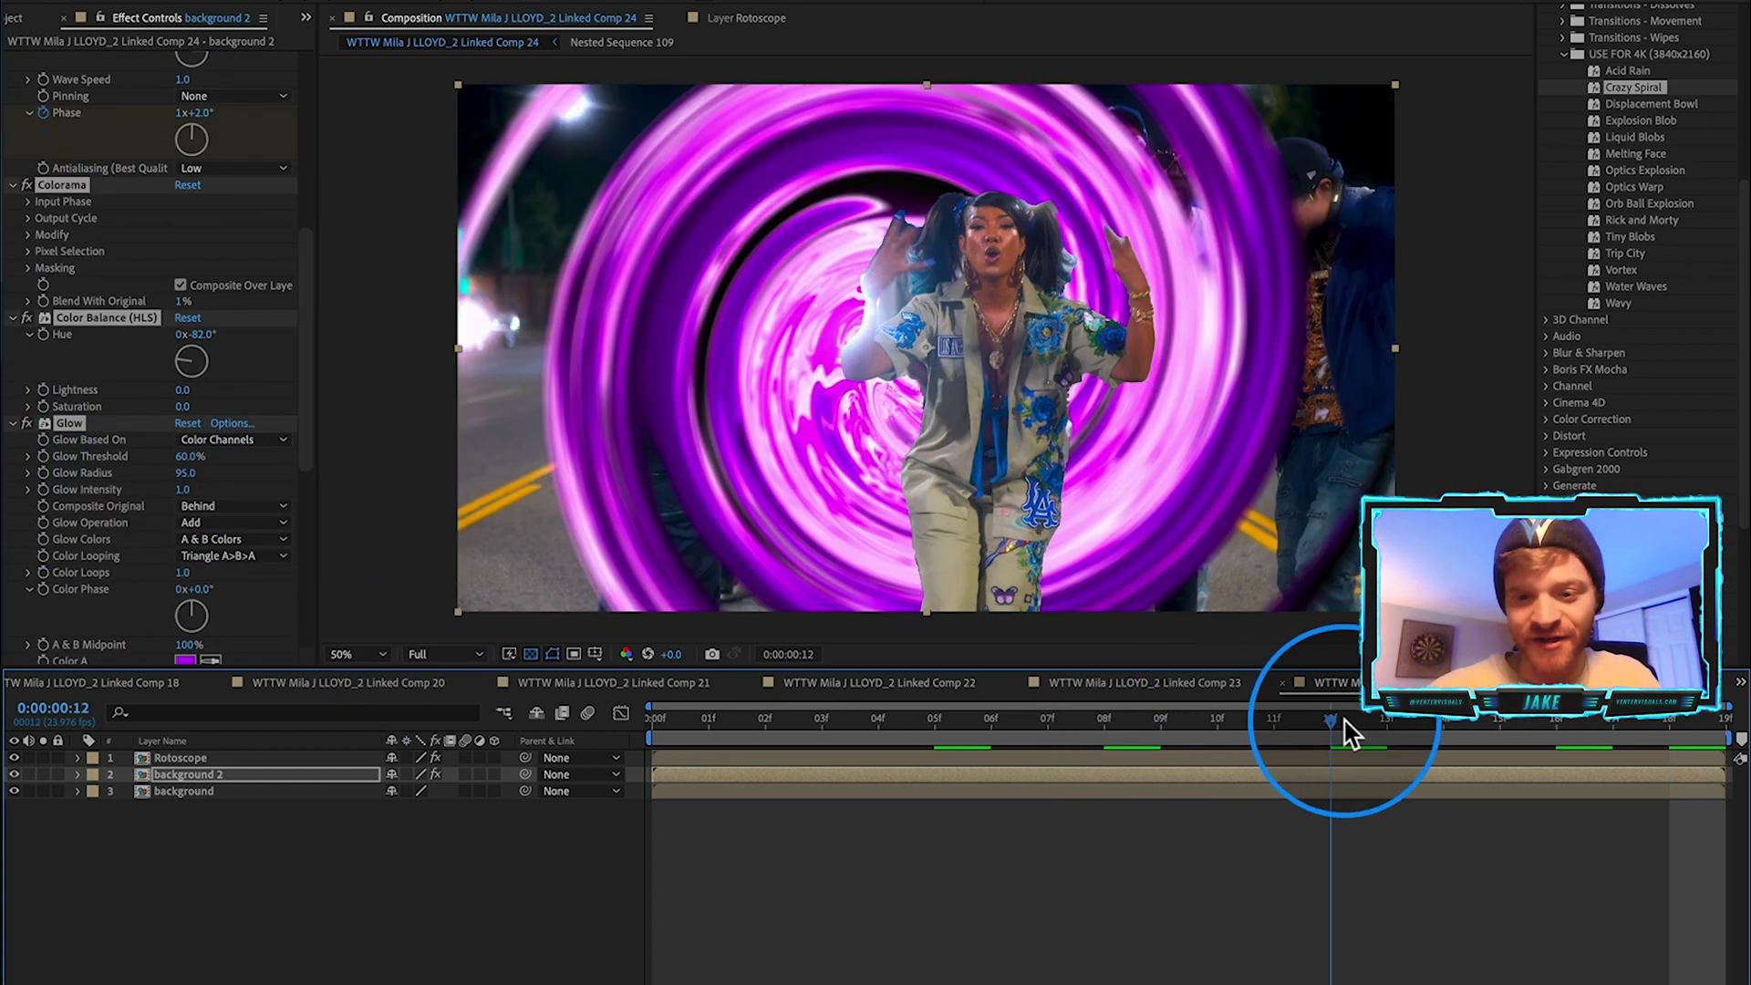
left_click(1279, 723)
scroll(128, 461, "down", 2)
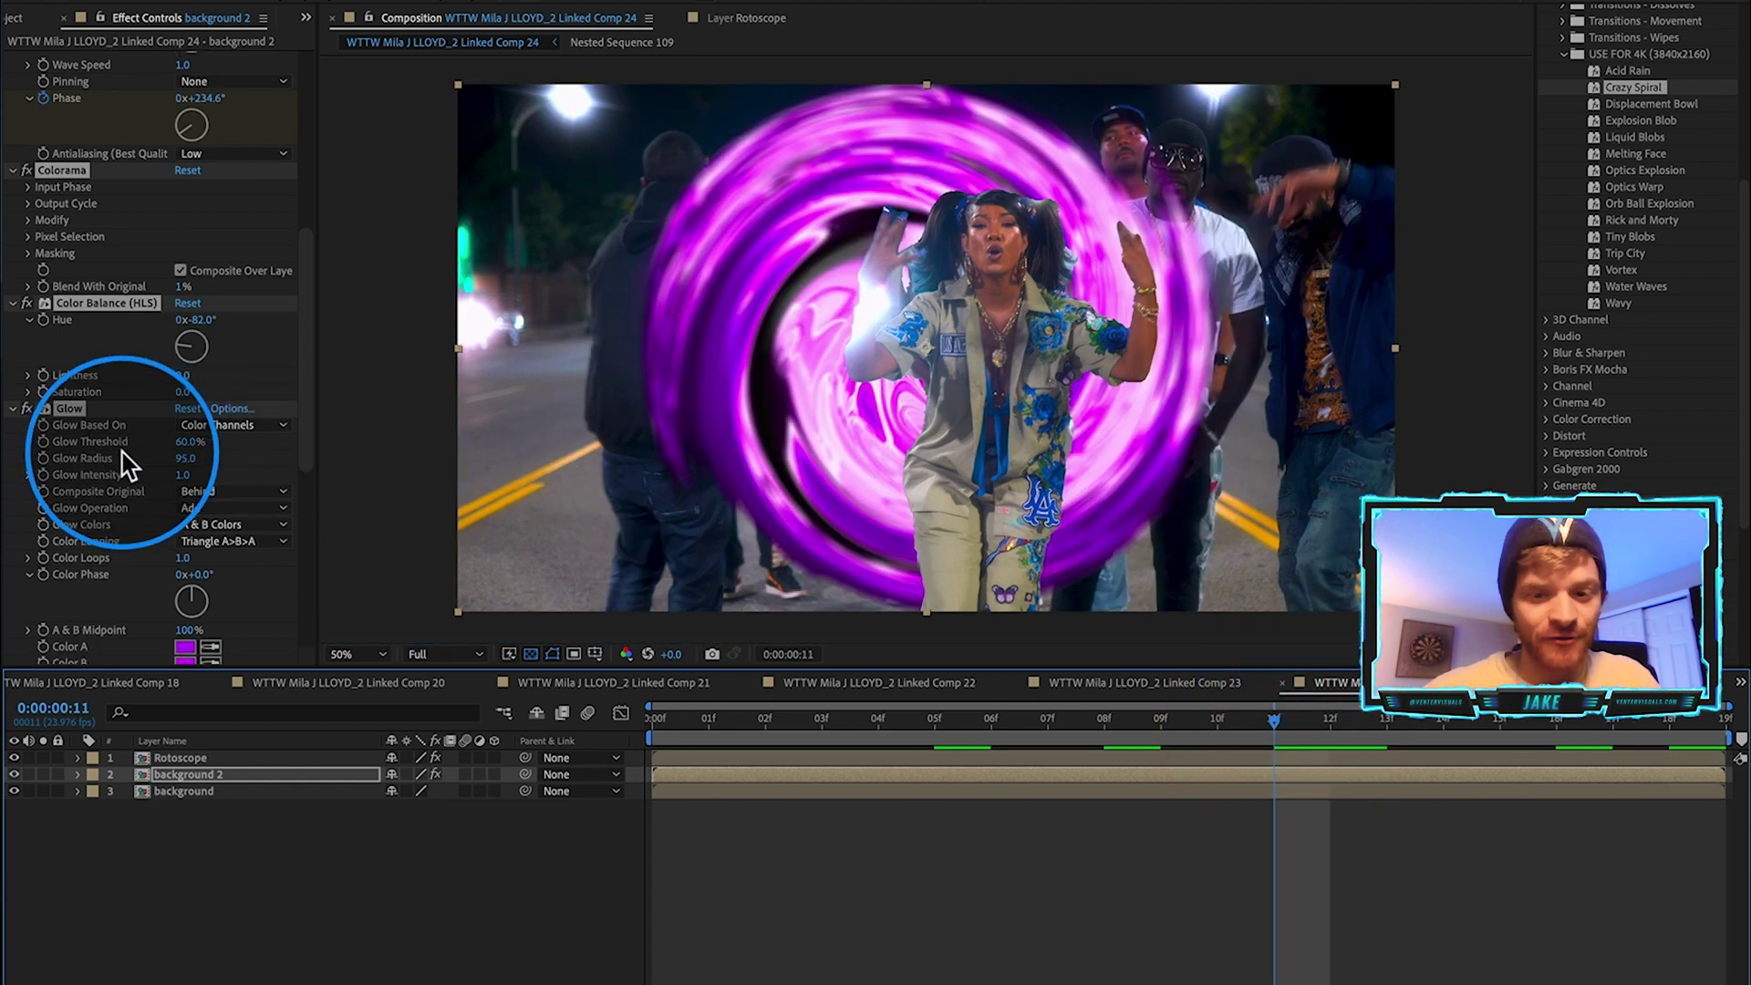
scroll(128, 465, "down", 3)
left_click(185, 382)
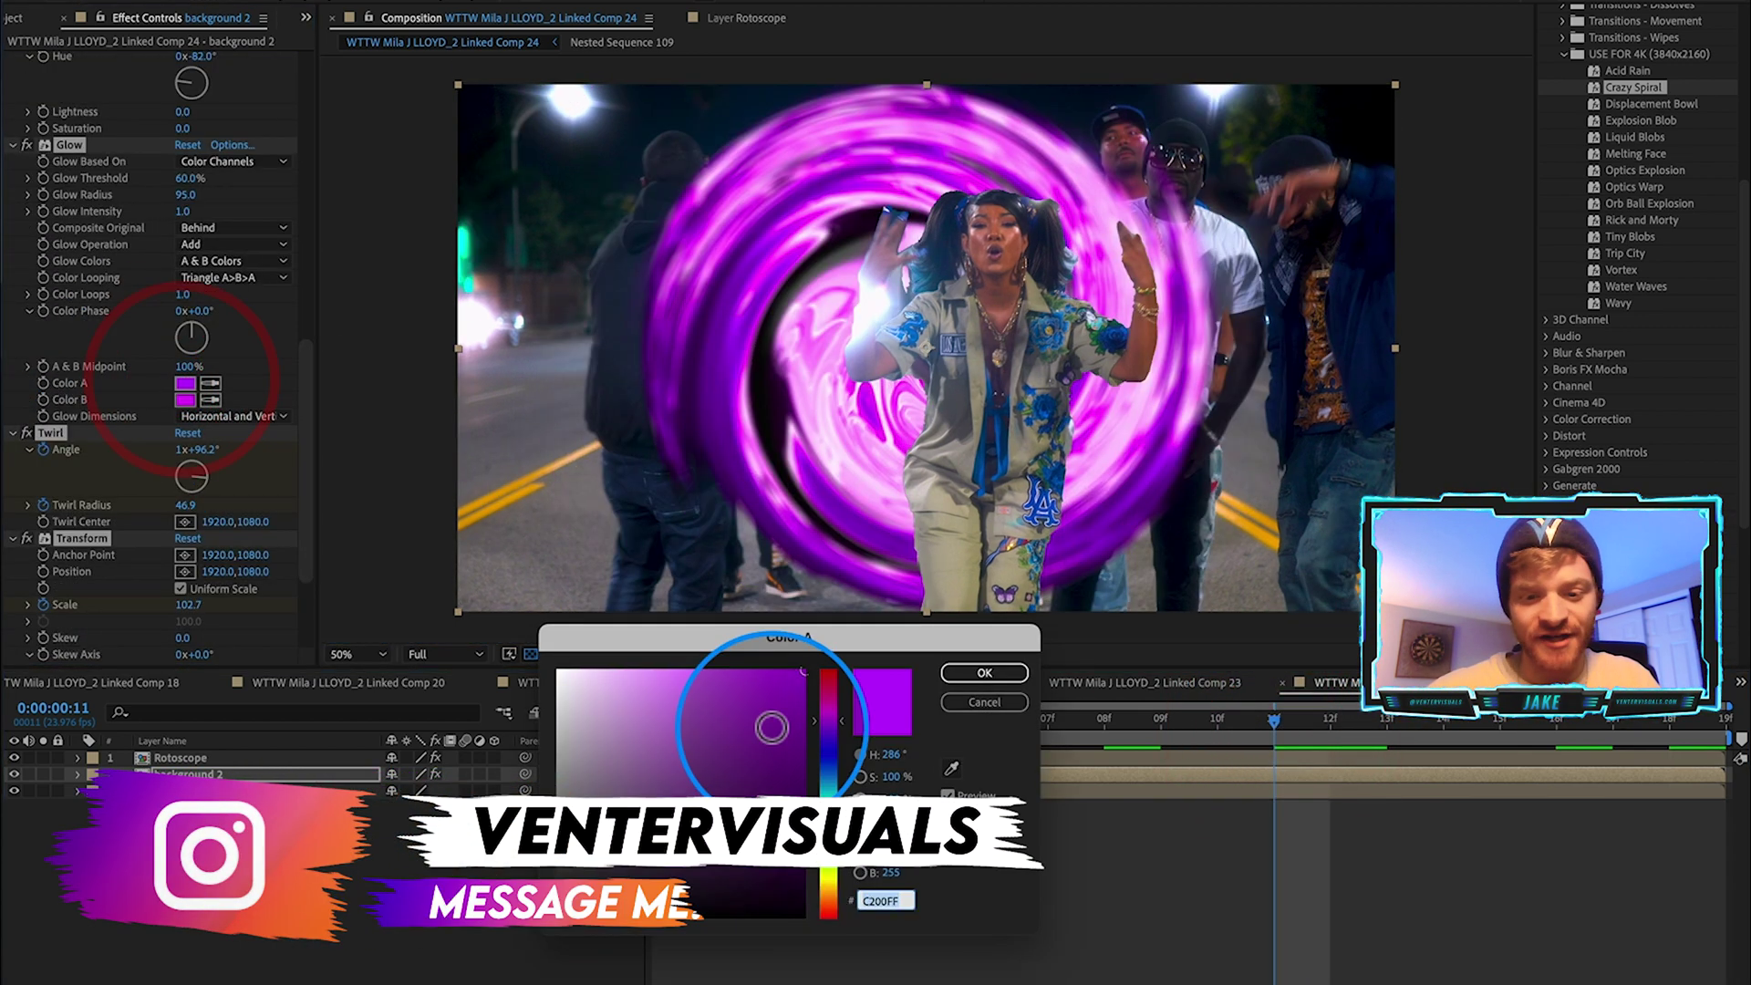
left_click_drag(830, 771, 830, 746)
left_click(984, 673)
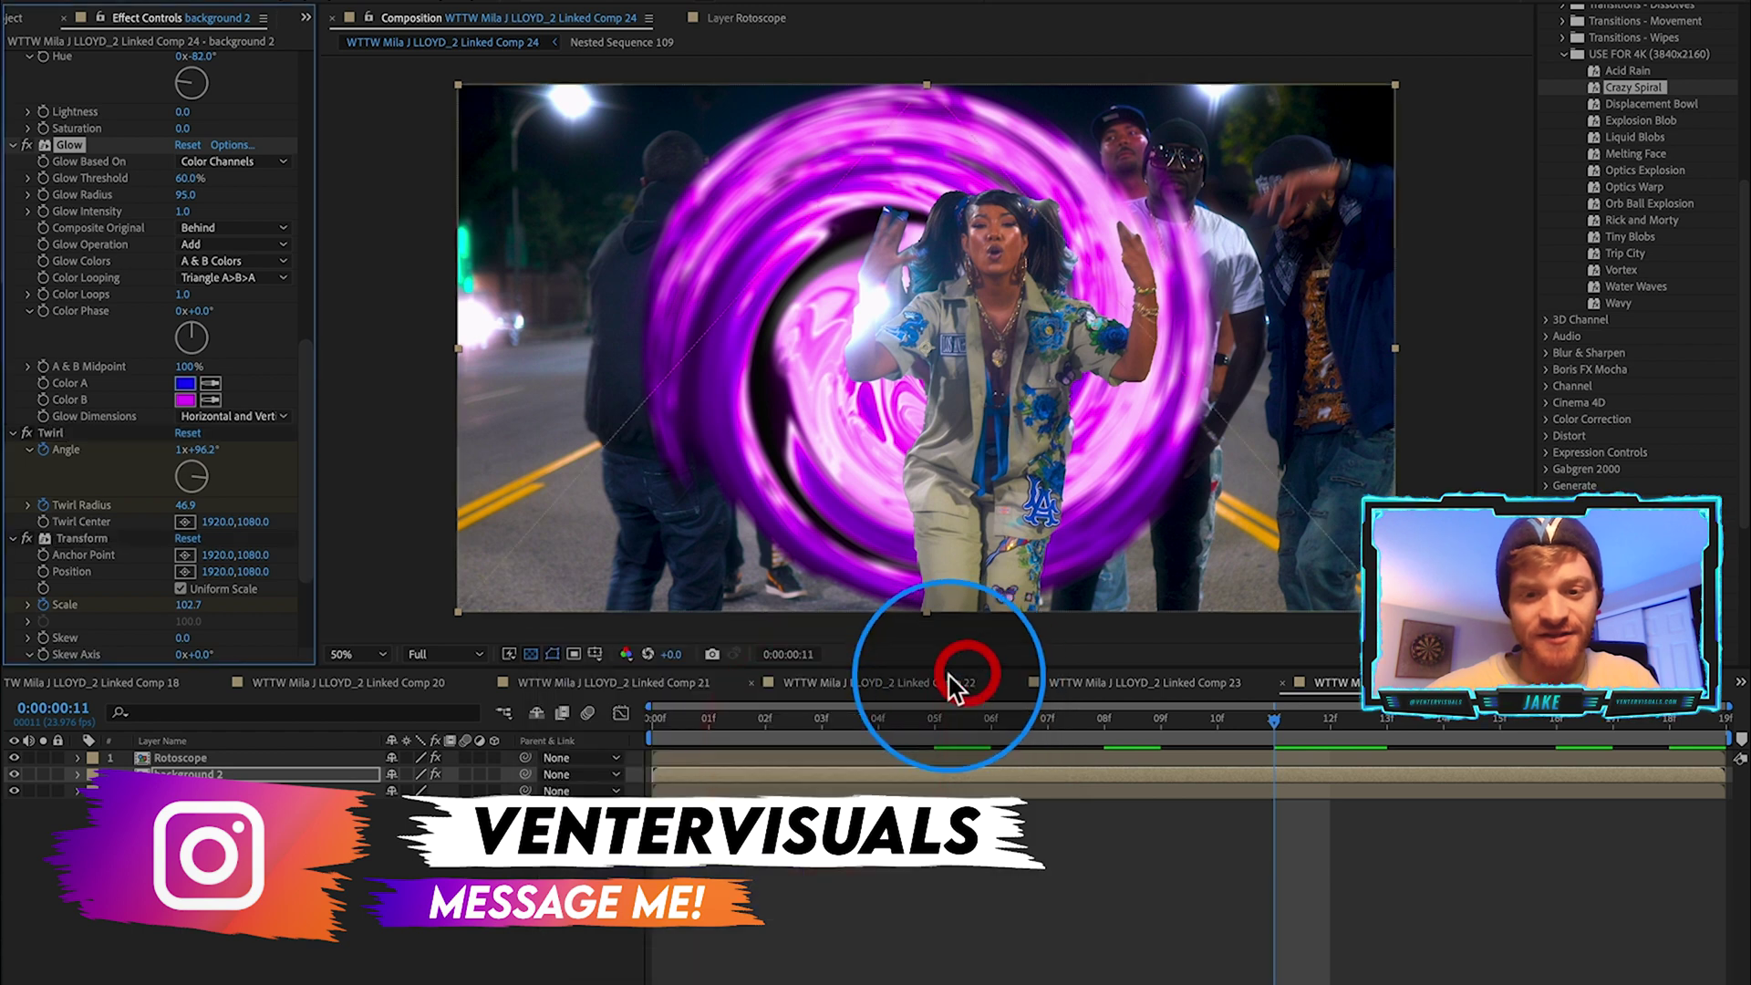
left_click(194, 473)
Set Glow's Color B to blue (003BFF), base it on Alpha Channel, and preview at 10f and 15f.
left_click(185, 399)
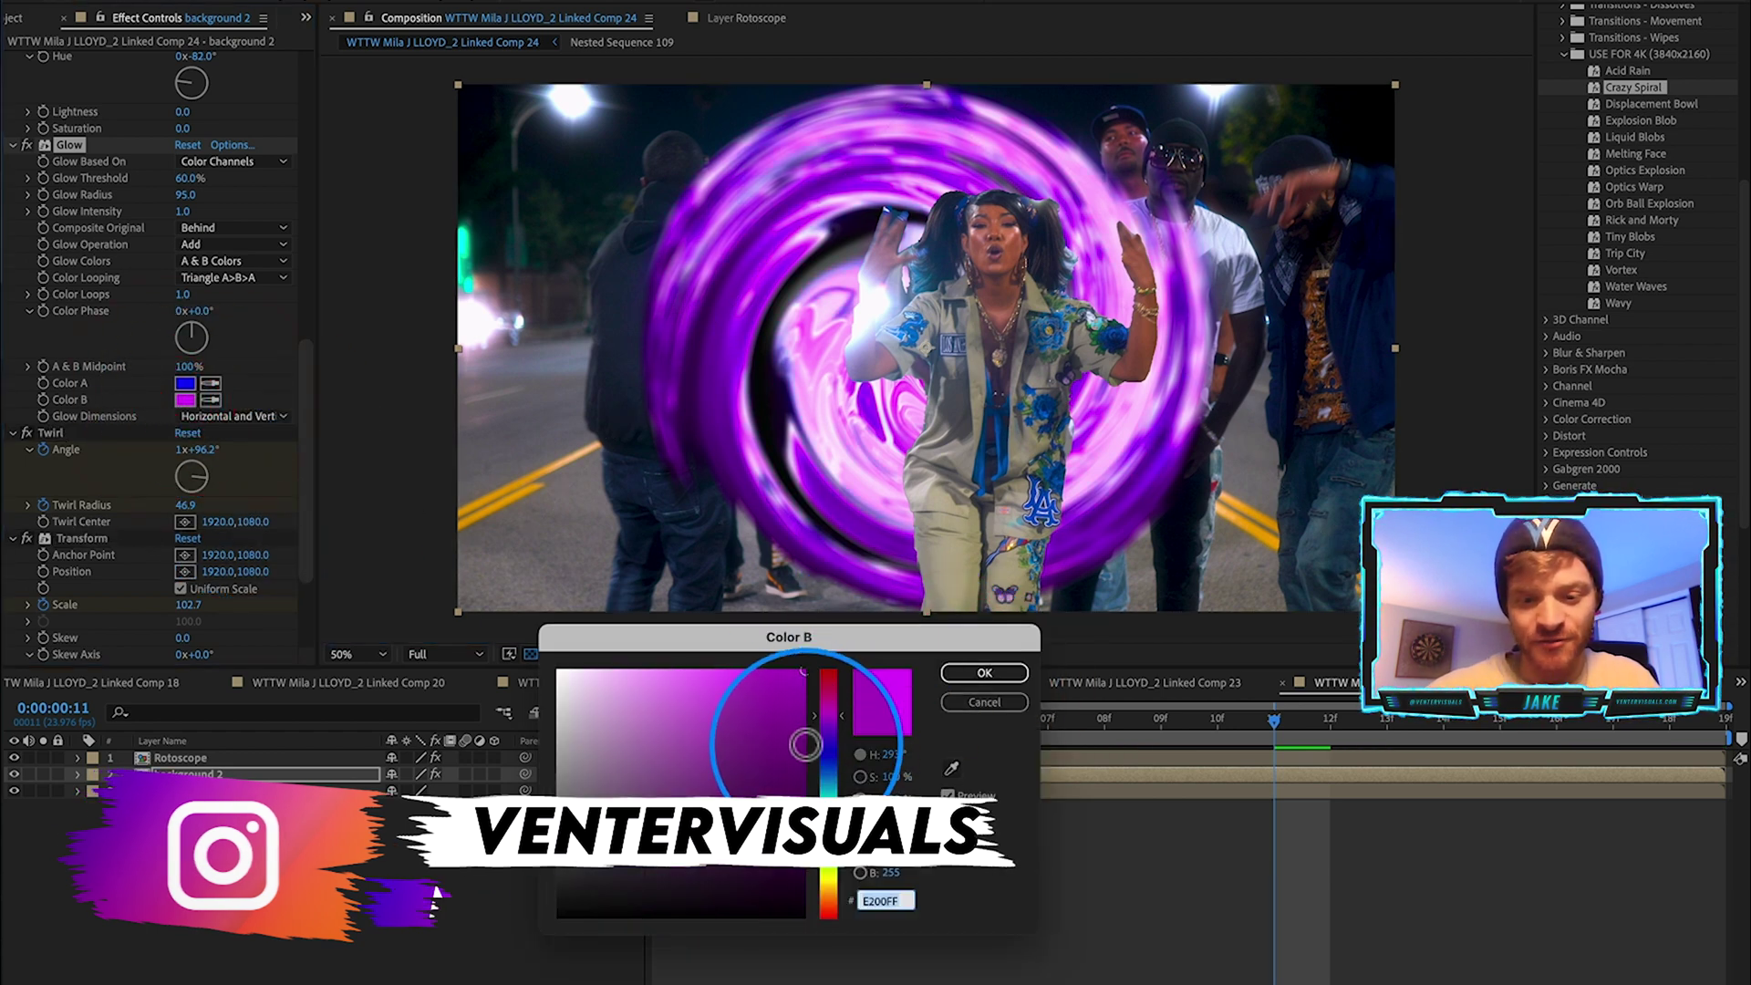
left_click_drag(828, 730, 830, 771)
key("Return")
left_click(220, 161)
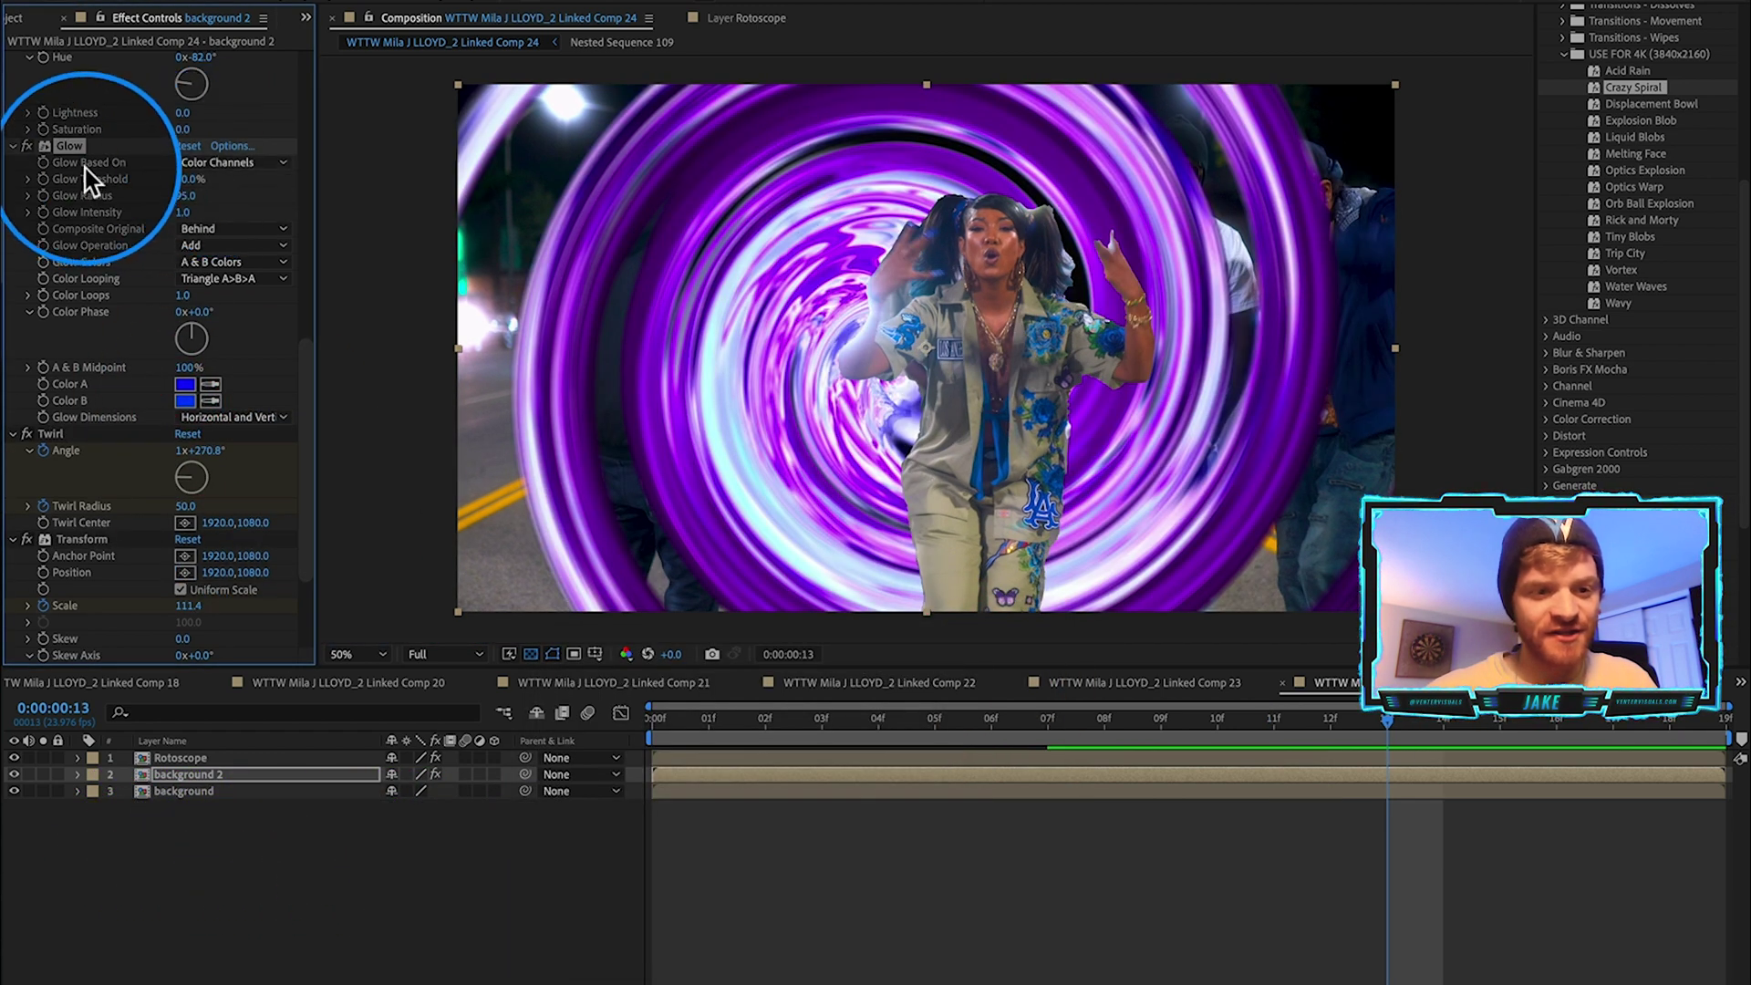
left_click(266, 162)
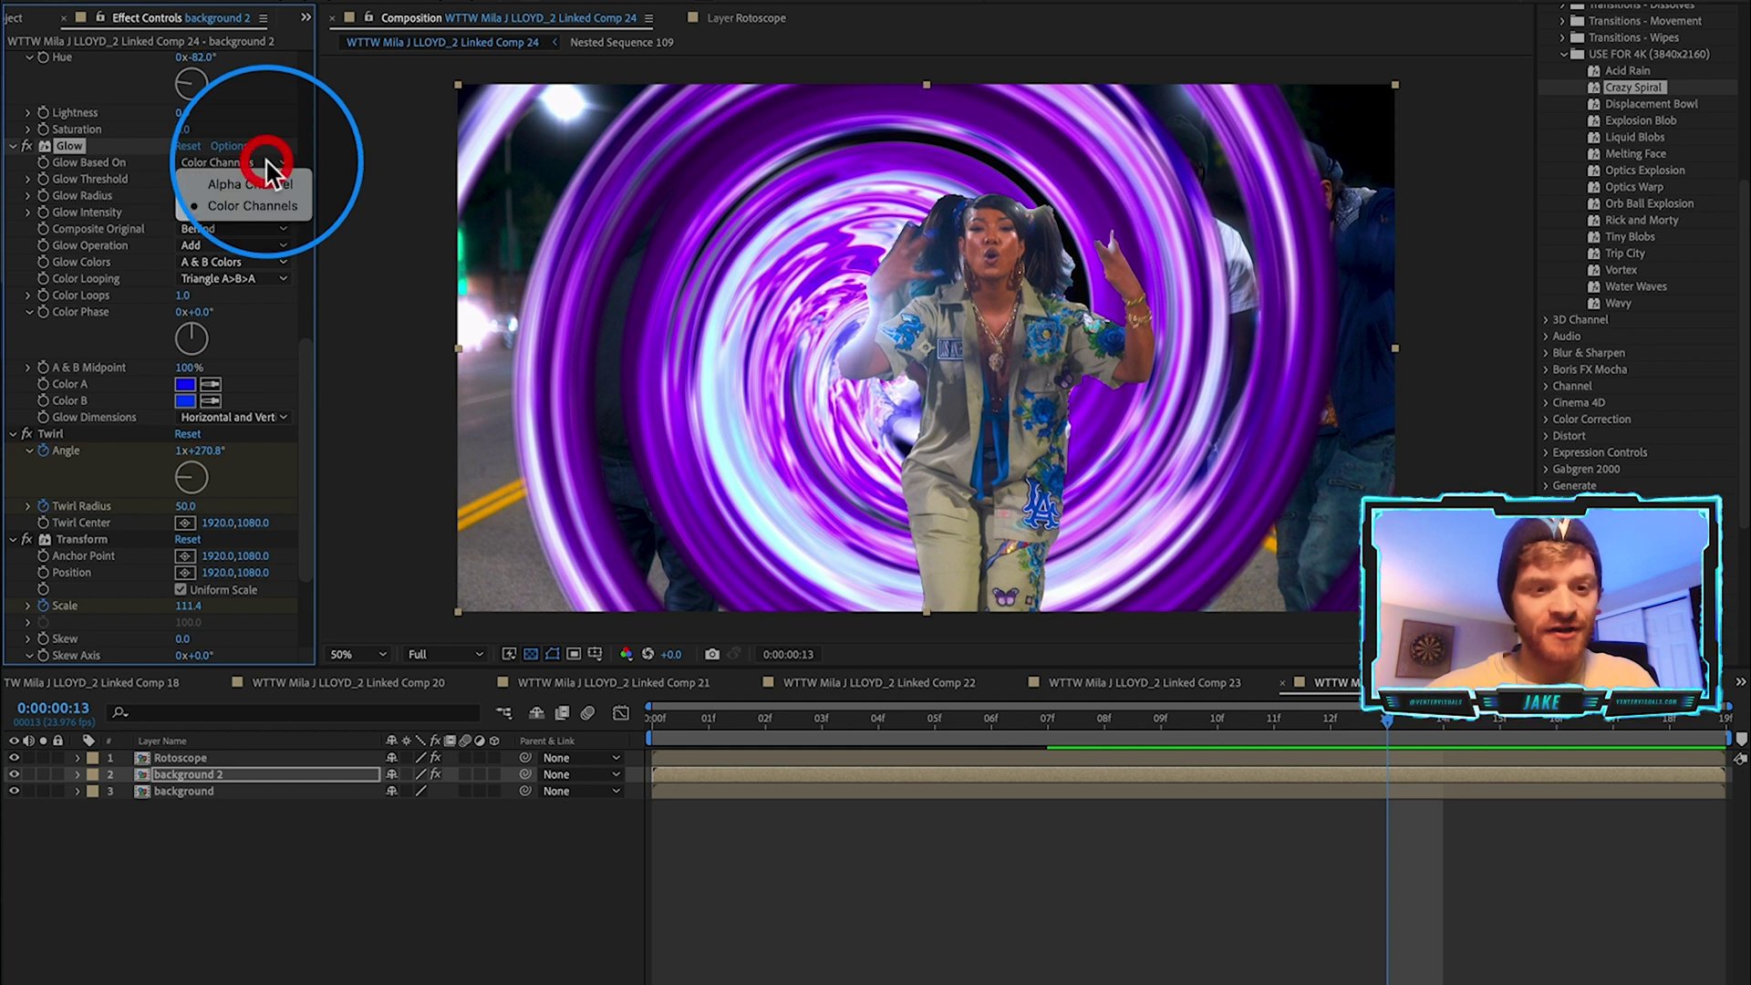
left_click(277, 186)
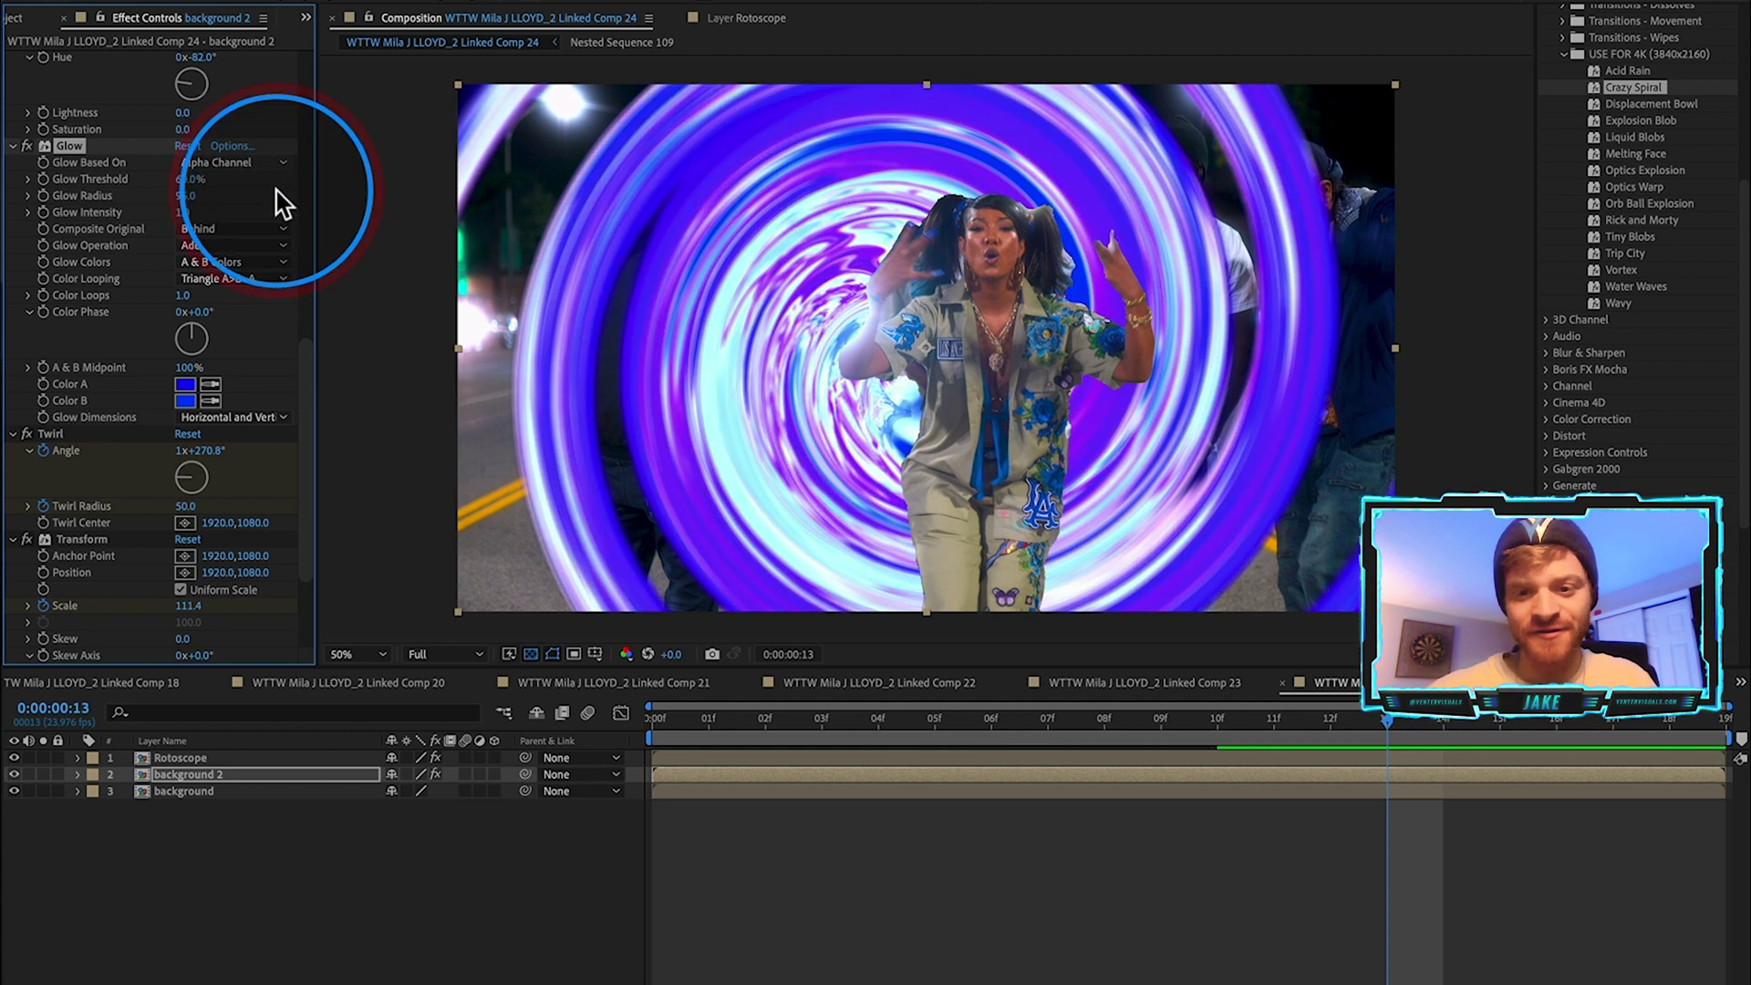
left_click_drag(1274, 724, 1229, 725)
left_click(1473, 725)
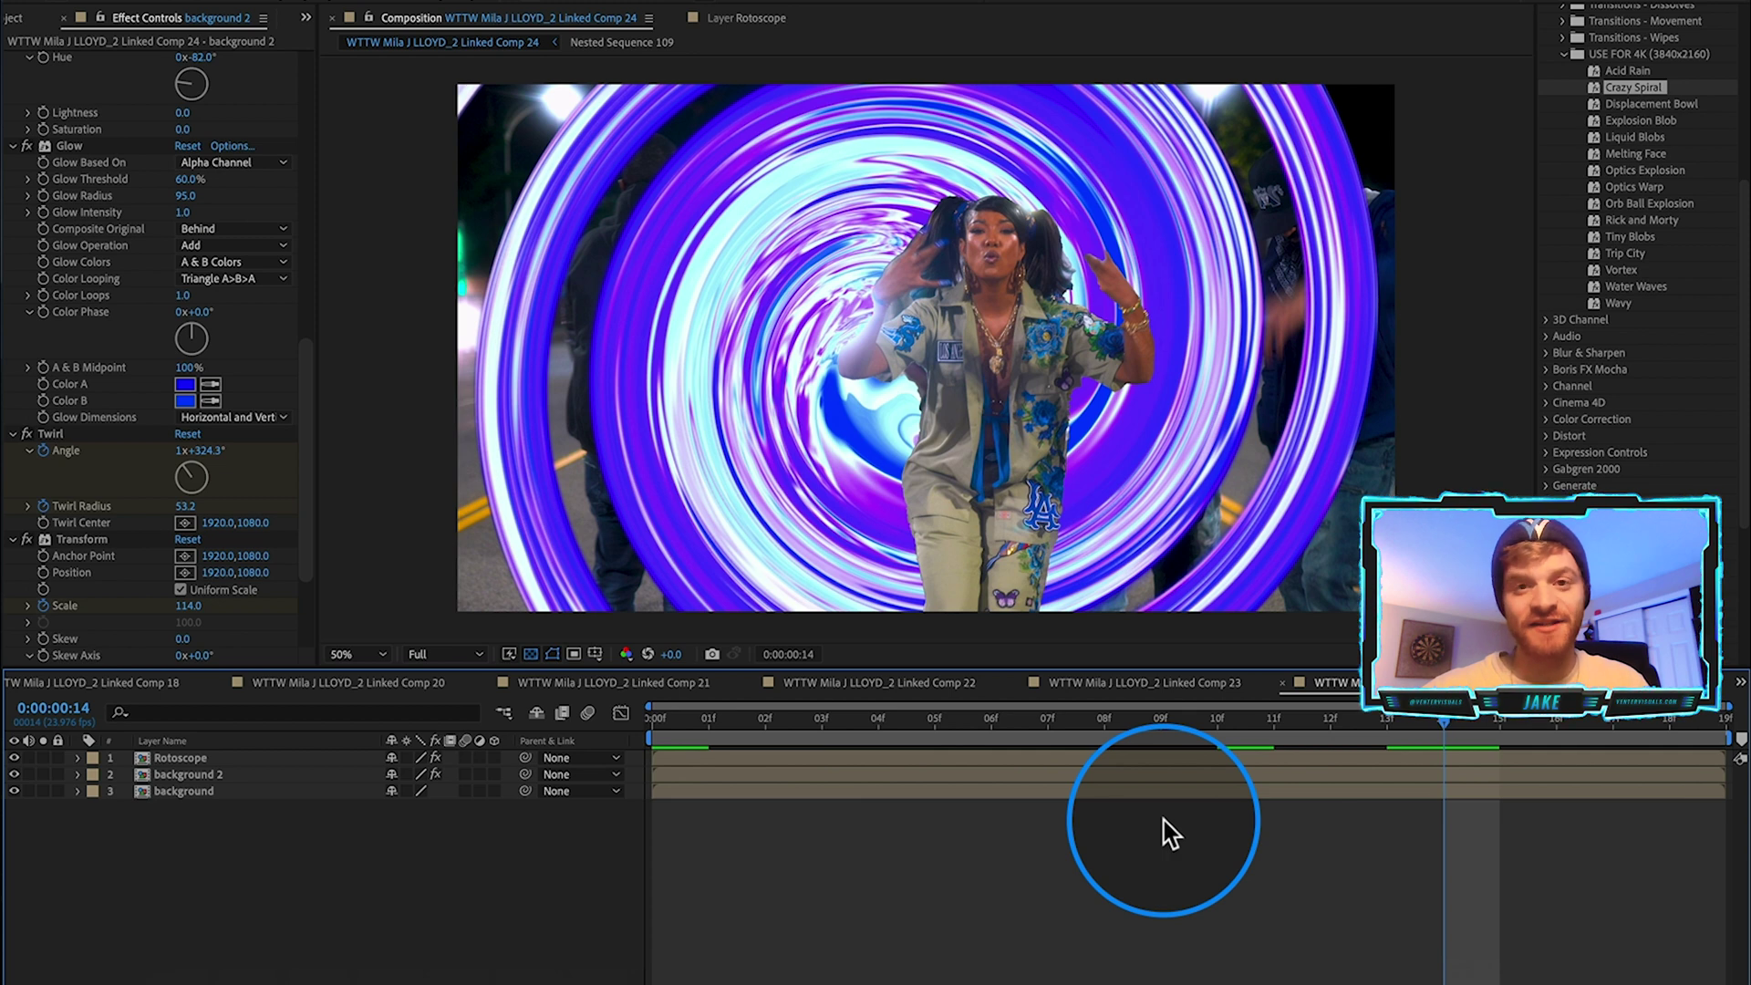
In Premiere Pro, mark the spiral section's out point and render In to Out.
mouse_move(912, 969)
left_click(981, 969)
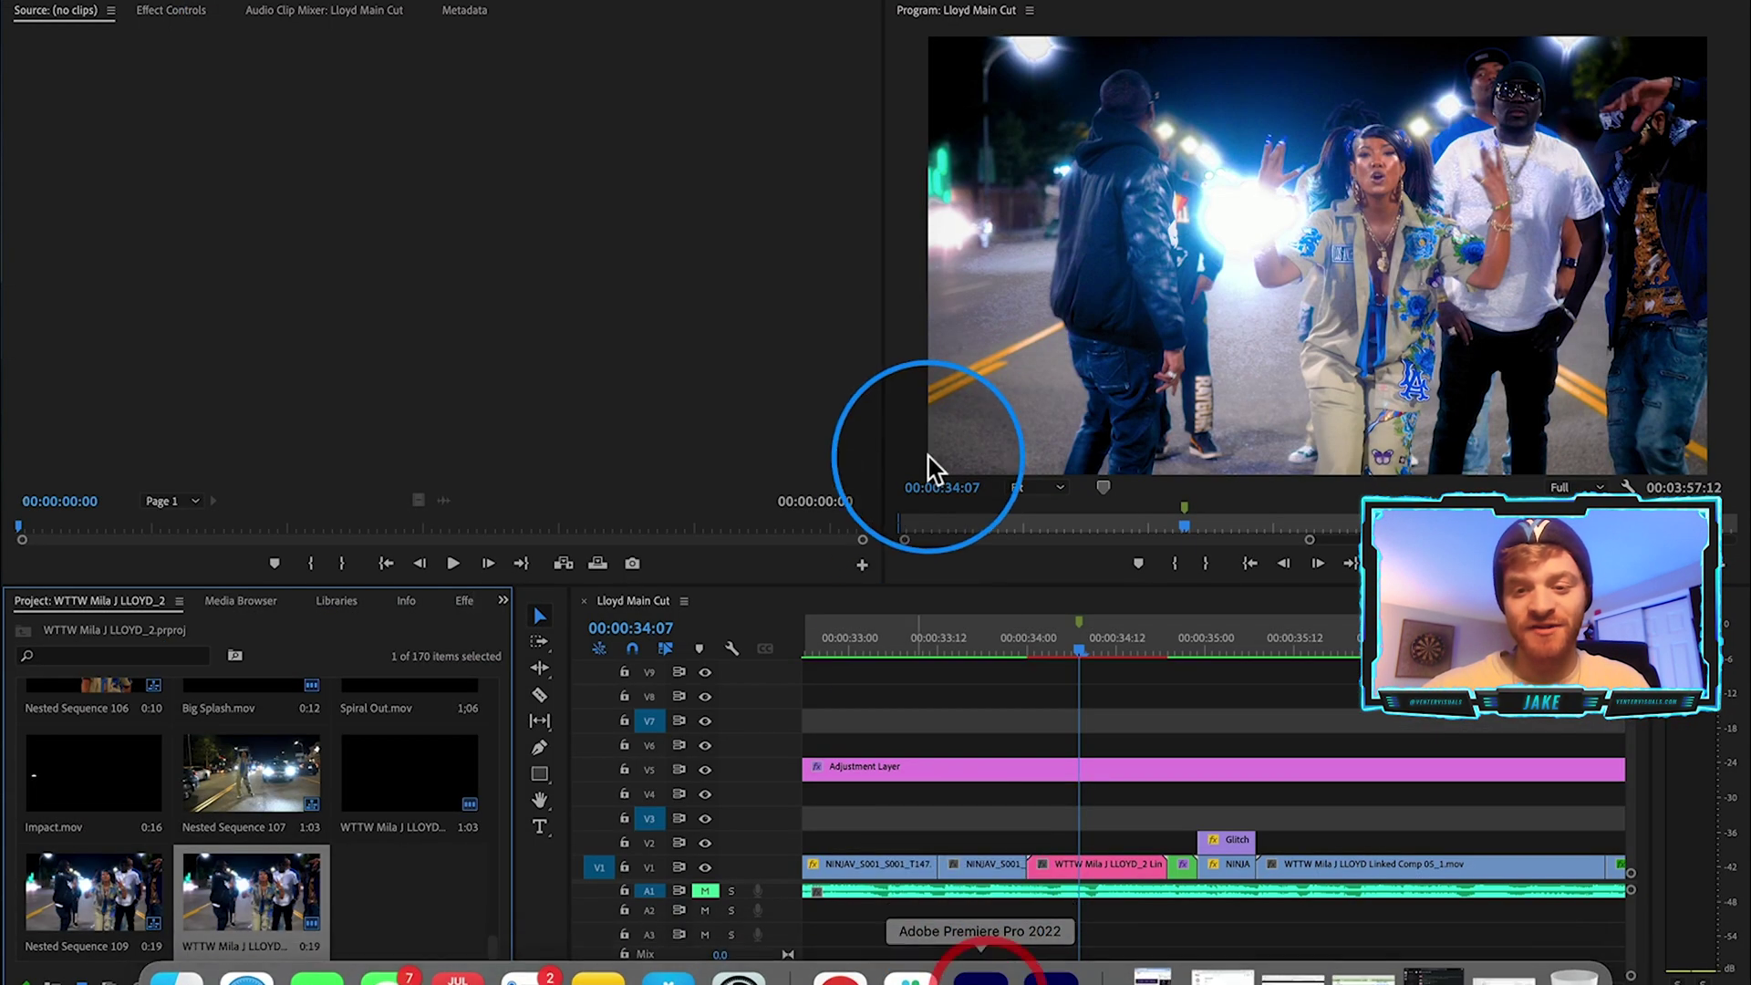
left_click(916, 640)
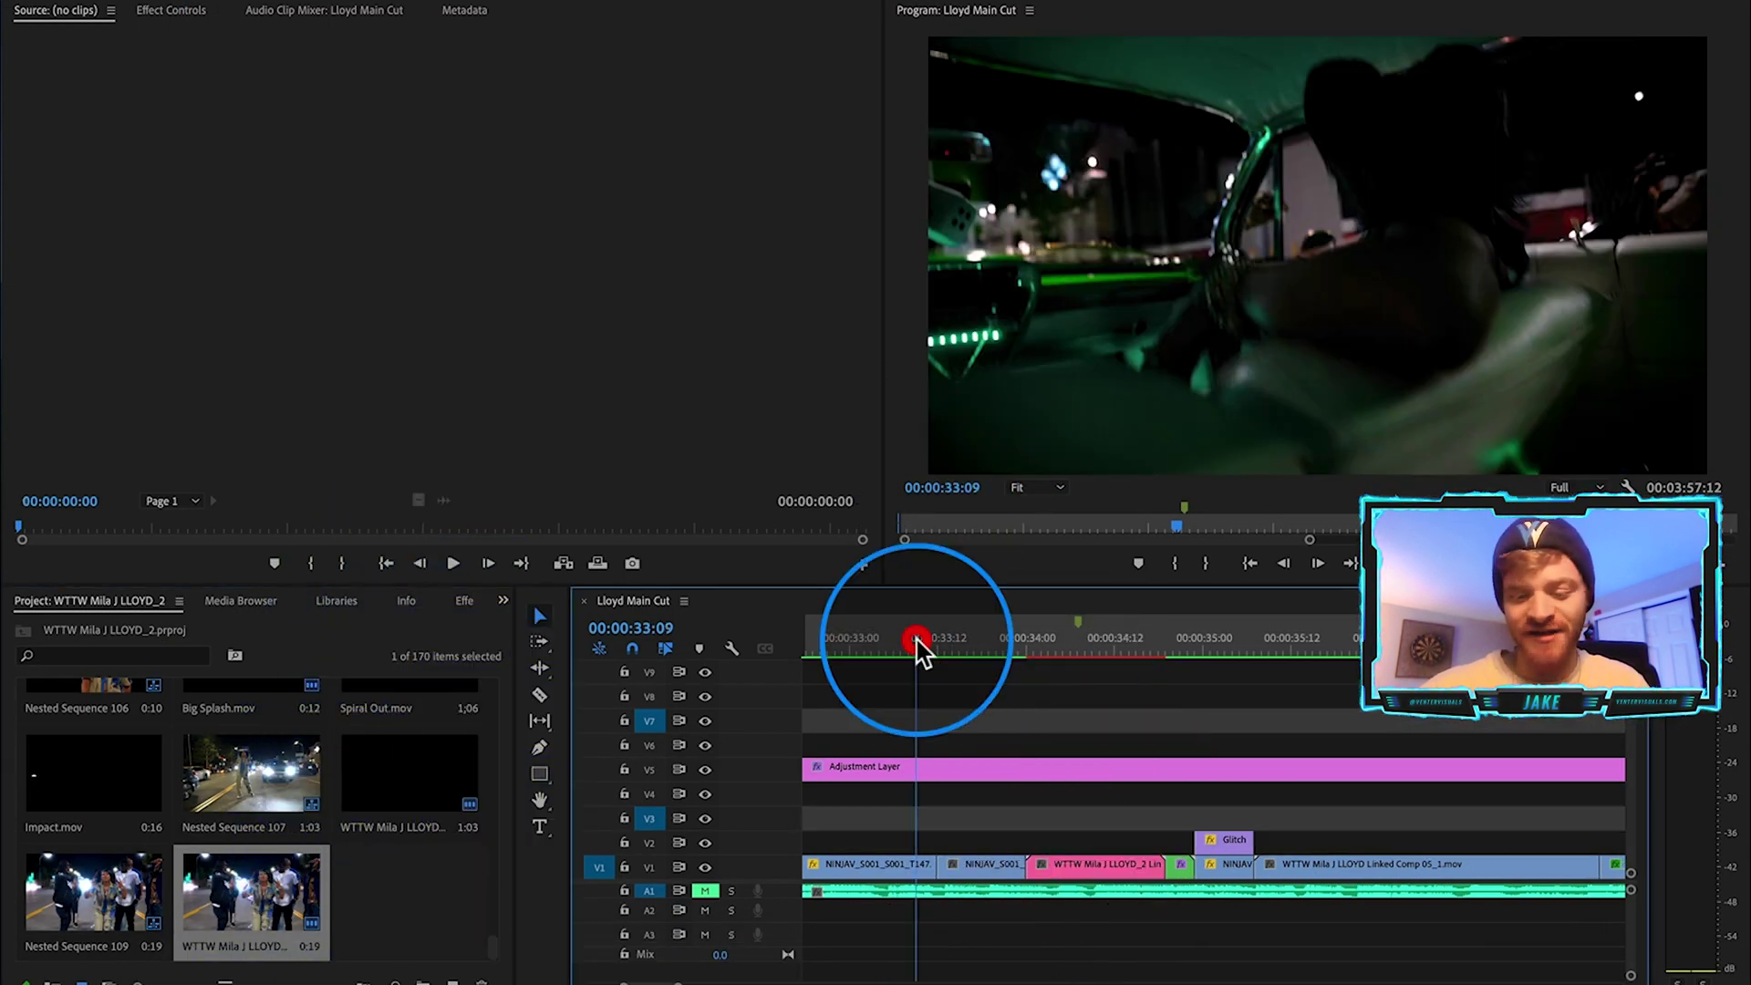
left_click(1301, 640)
key("o")
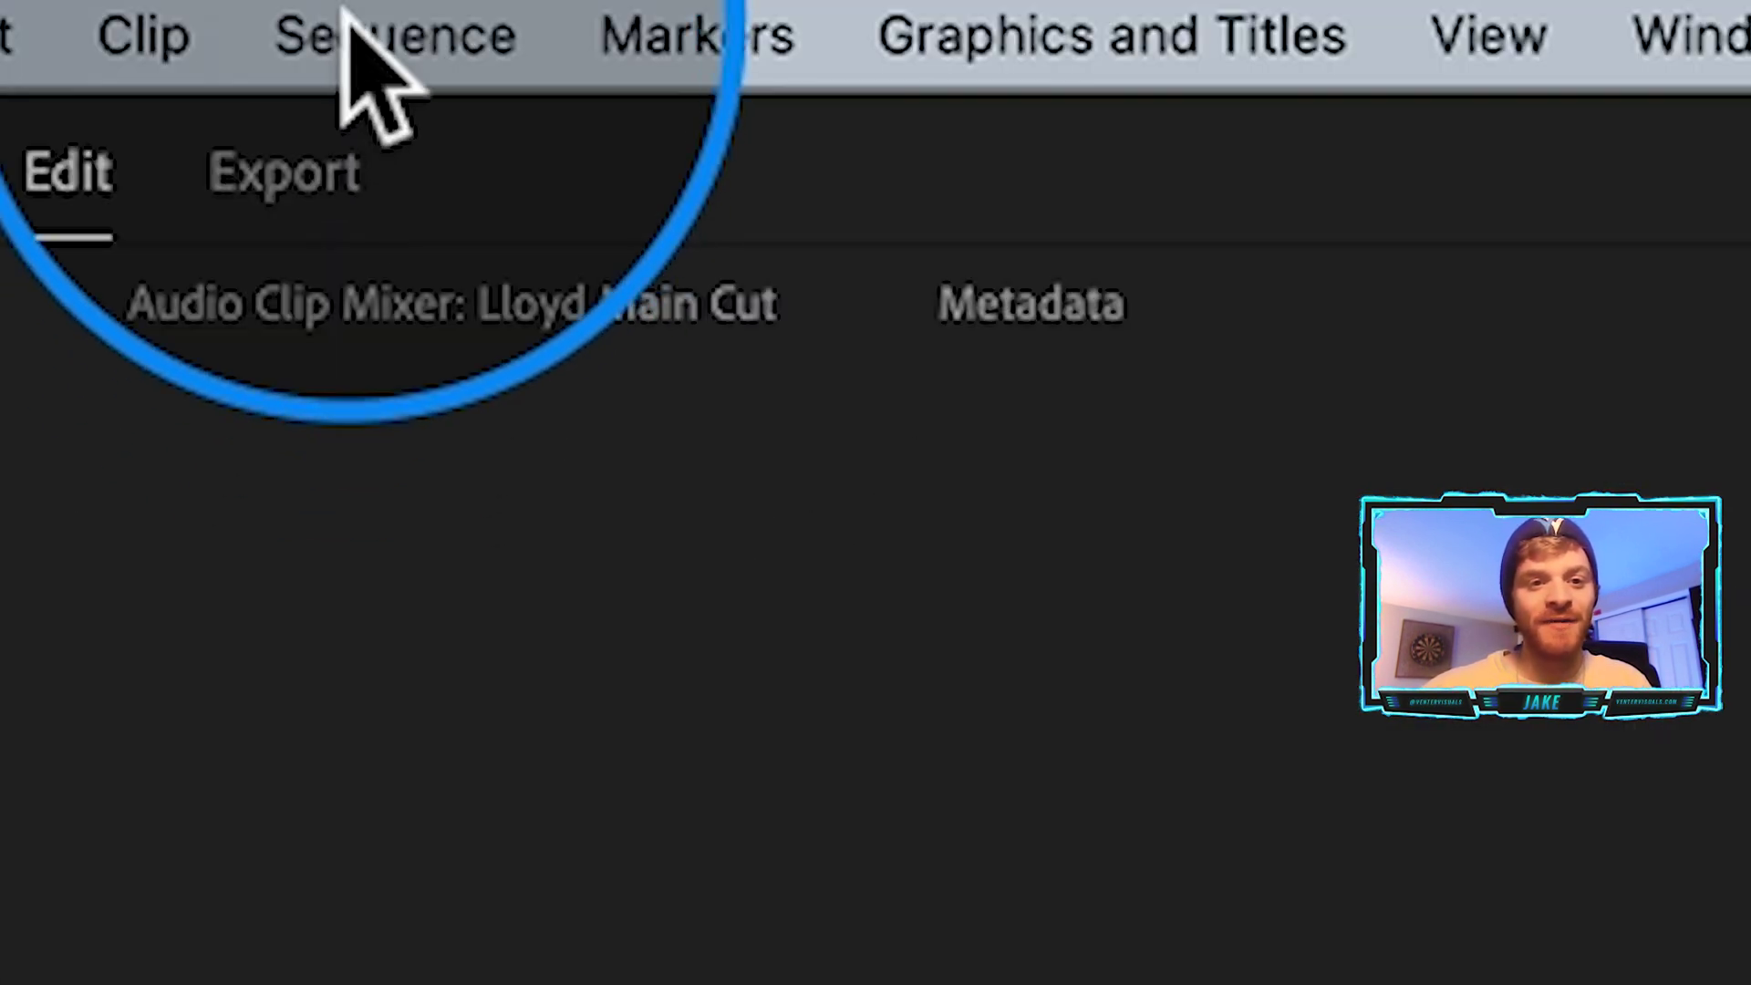
left_click(351, 31)
left_click(603, 347)
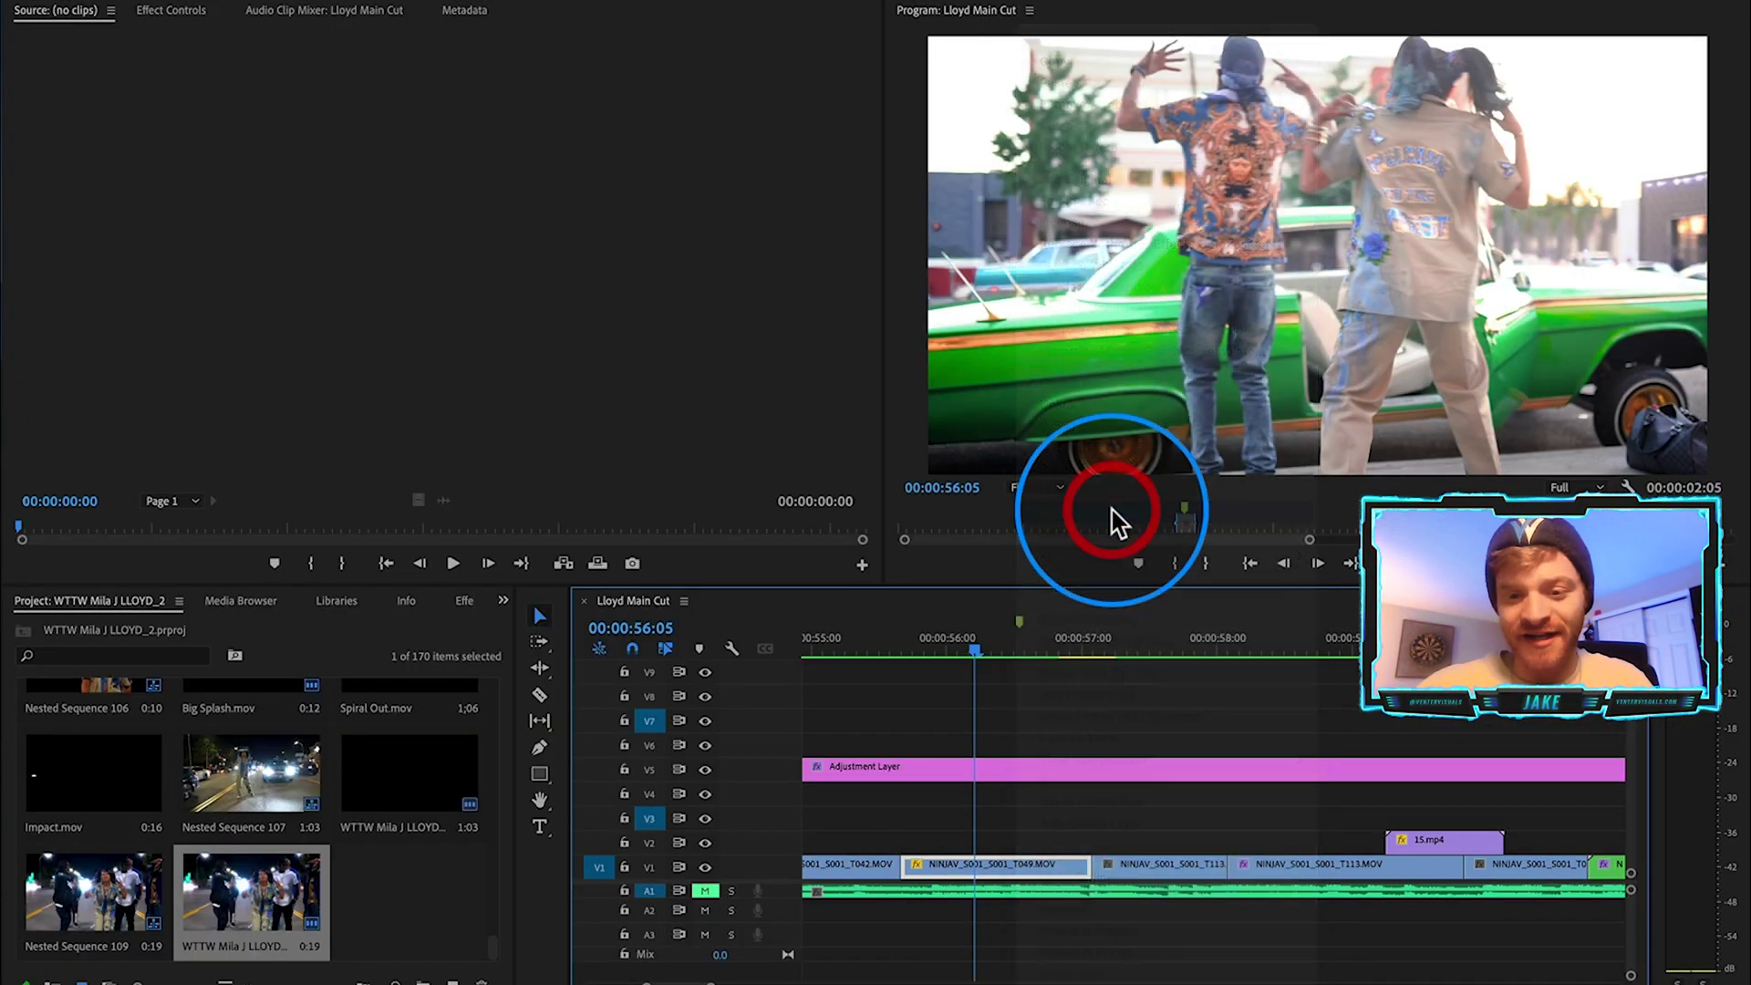
Nest the green-car clip as Nested Sequence 111 and replace it with a linked After Effects composition.
left_click(925, 521)
left_click(1024, 868)
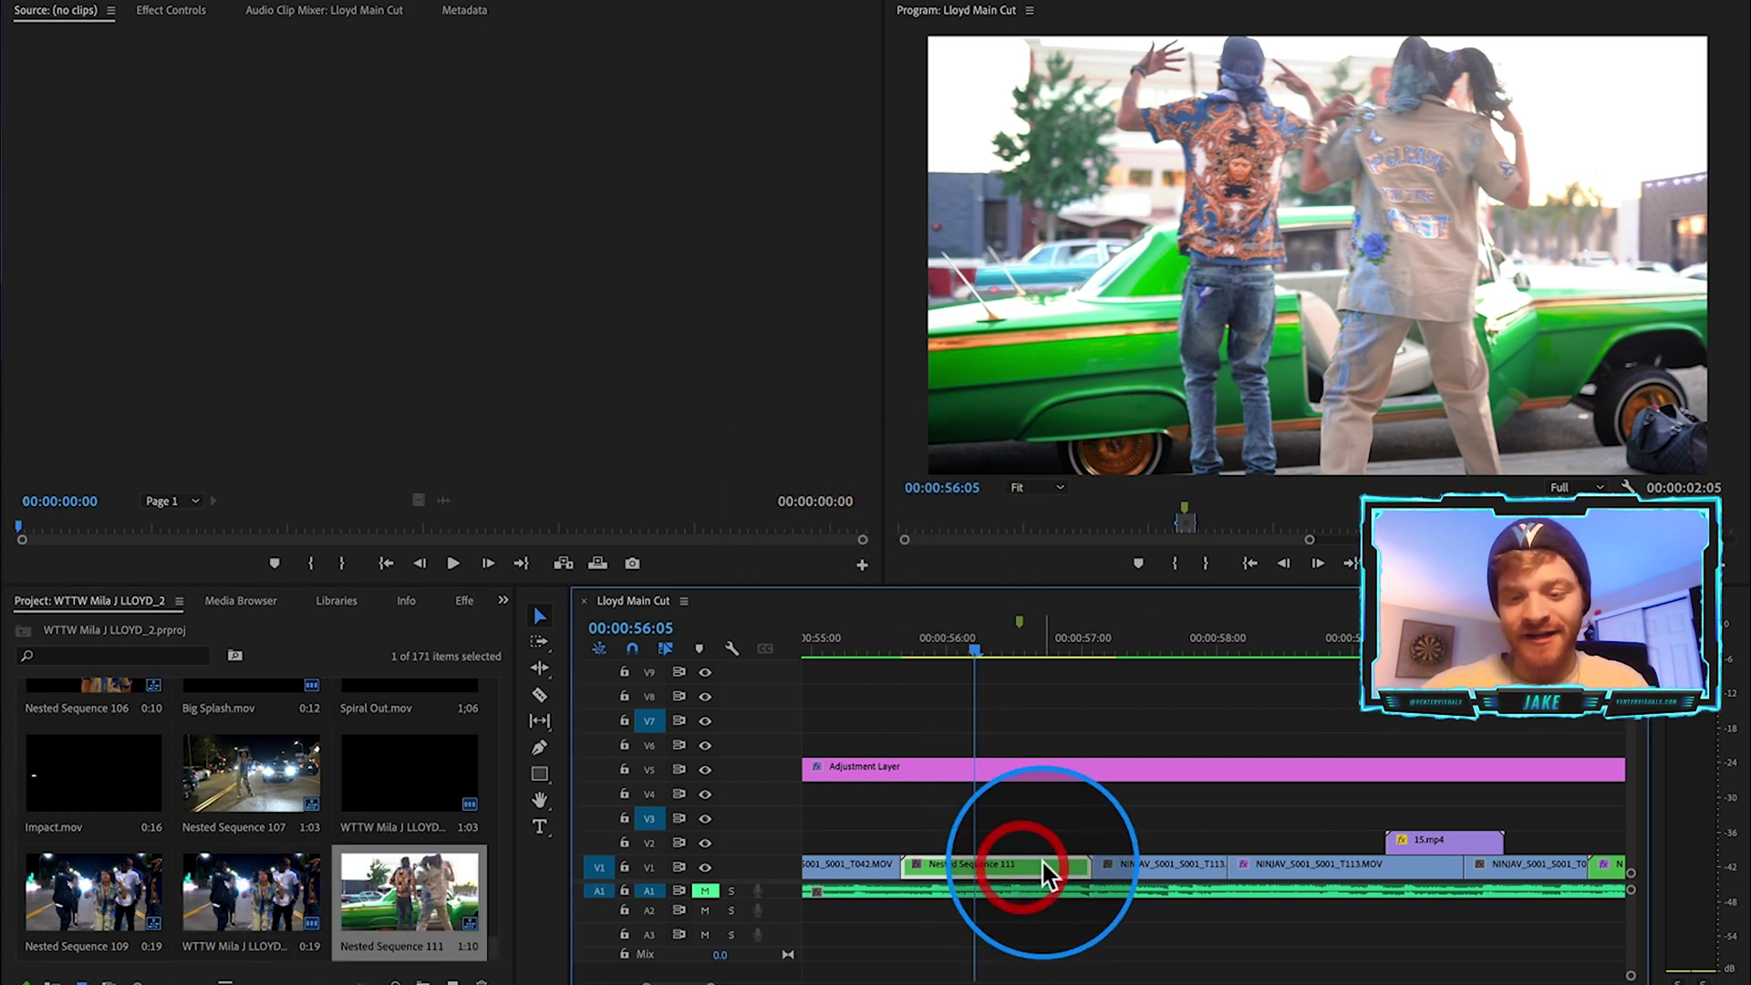
right_click(1044, 874)
left_click(1182, 243)
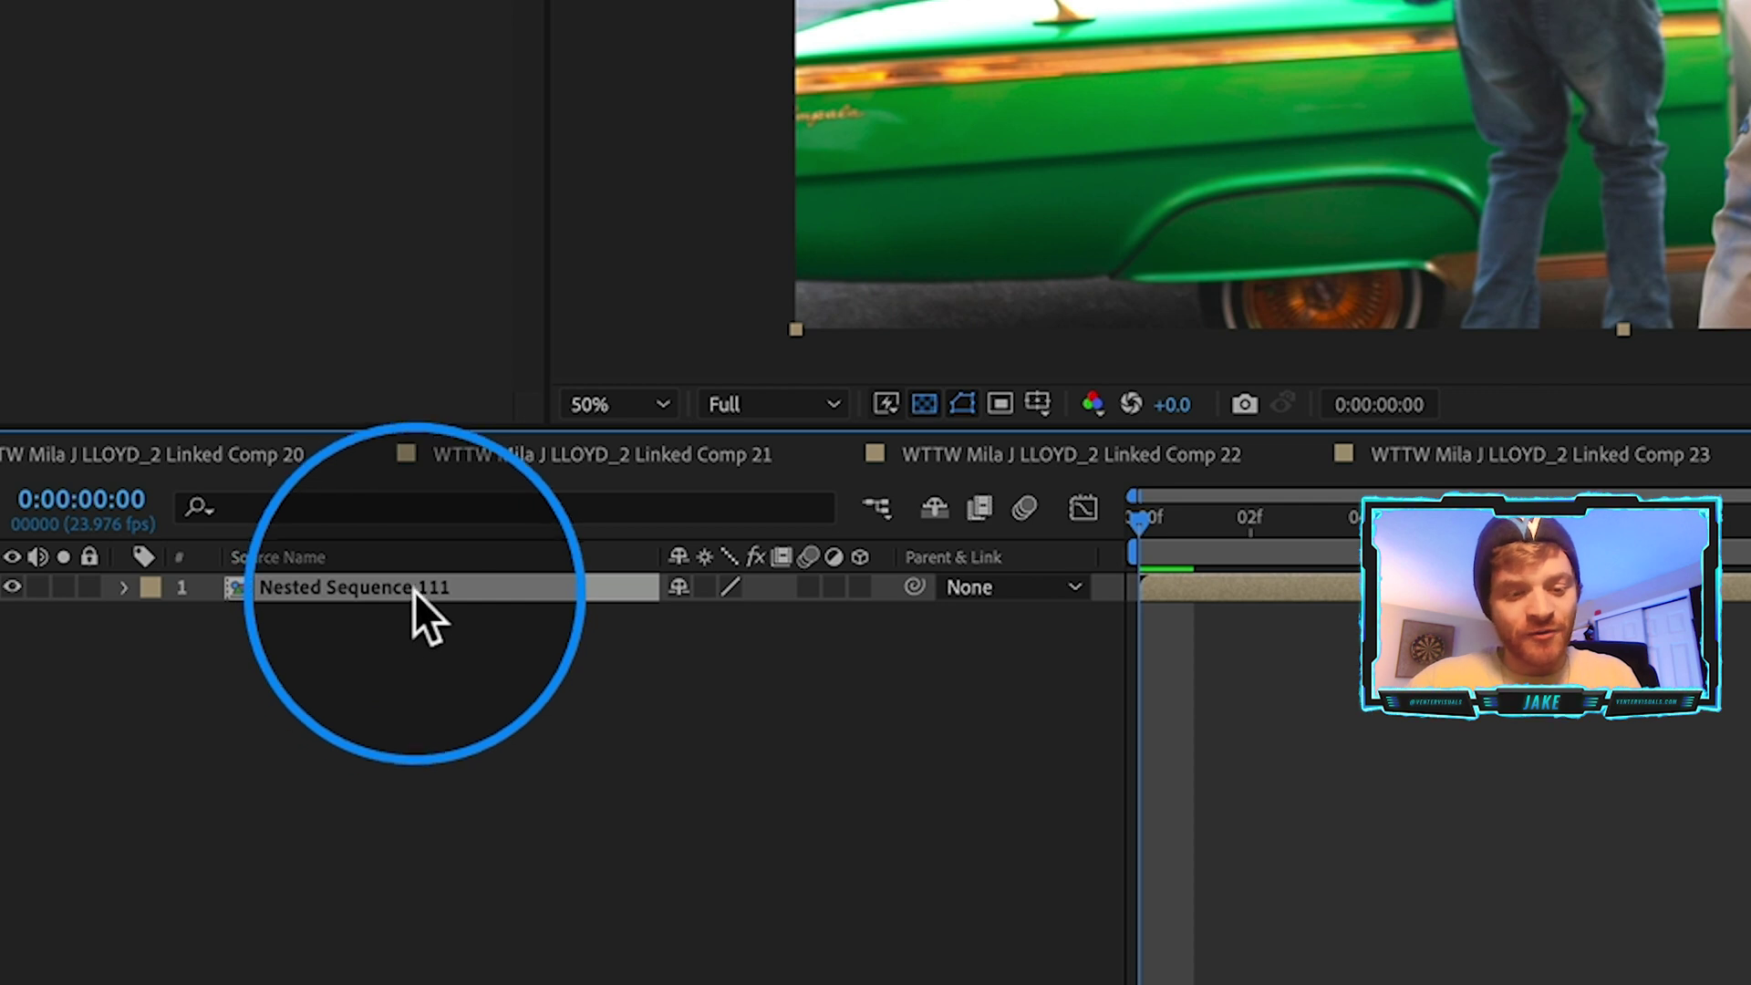
left_click(242, 758)
Duplicate Nested Sequence 111 and Roto Brush the 'Welcome to the West' woman on the top copy.
key("super+d")
key("super+d")
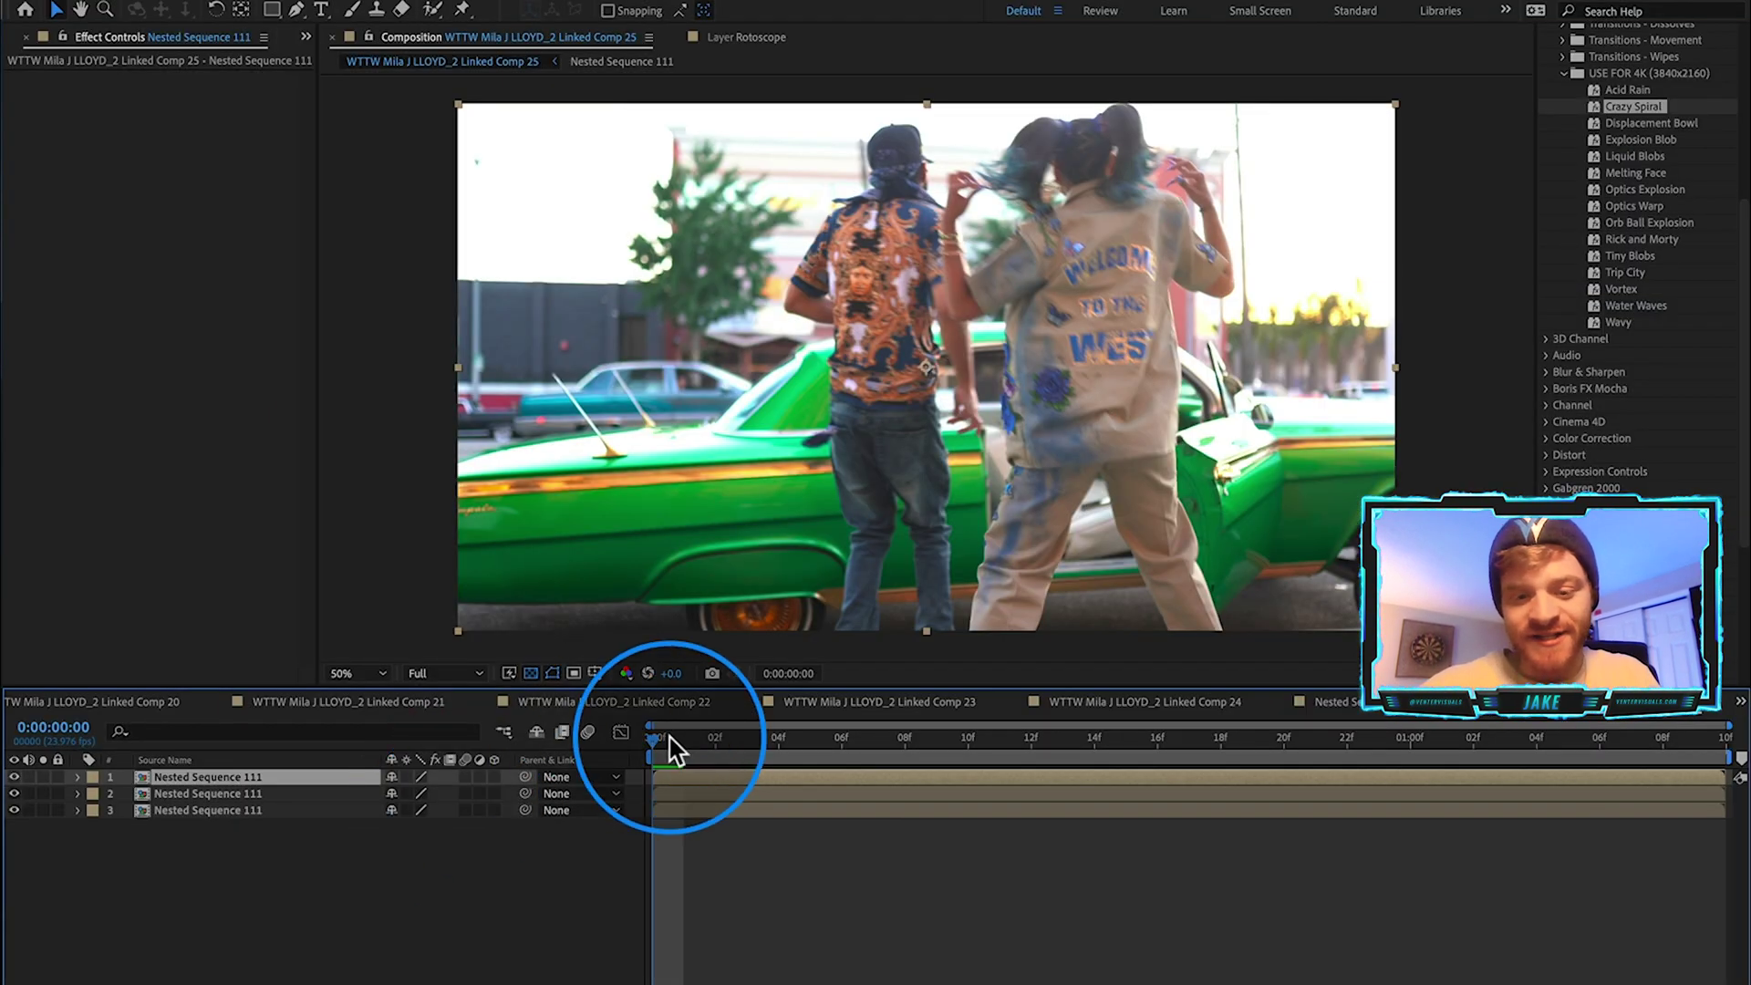
left_click(436, 13)
double_click(1056, 332)
left_click_drag(1056, 332, 1192, 489)
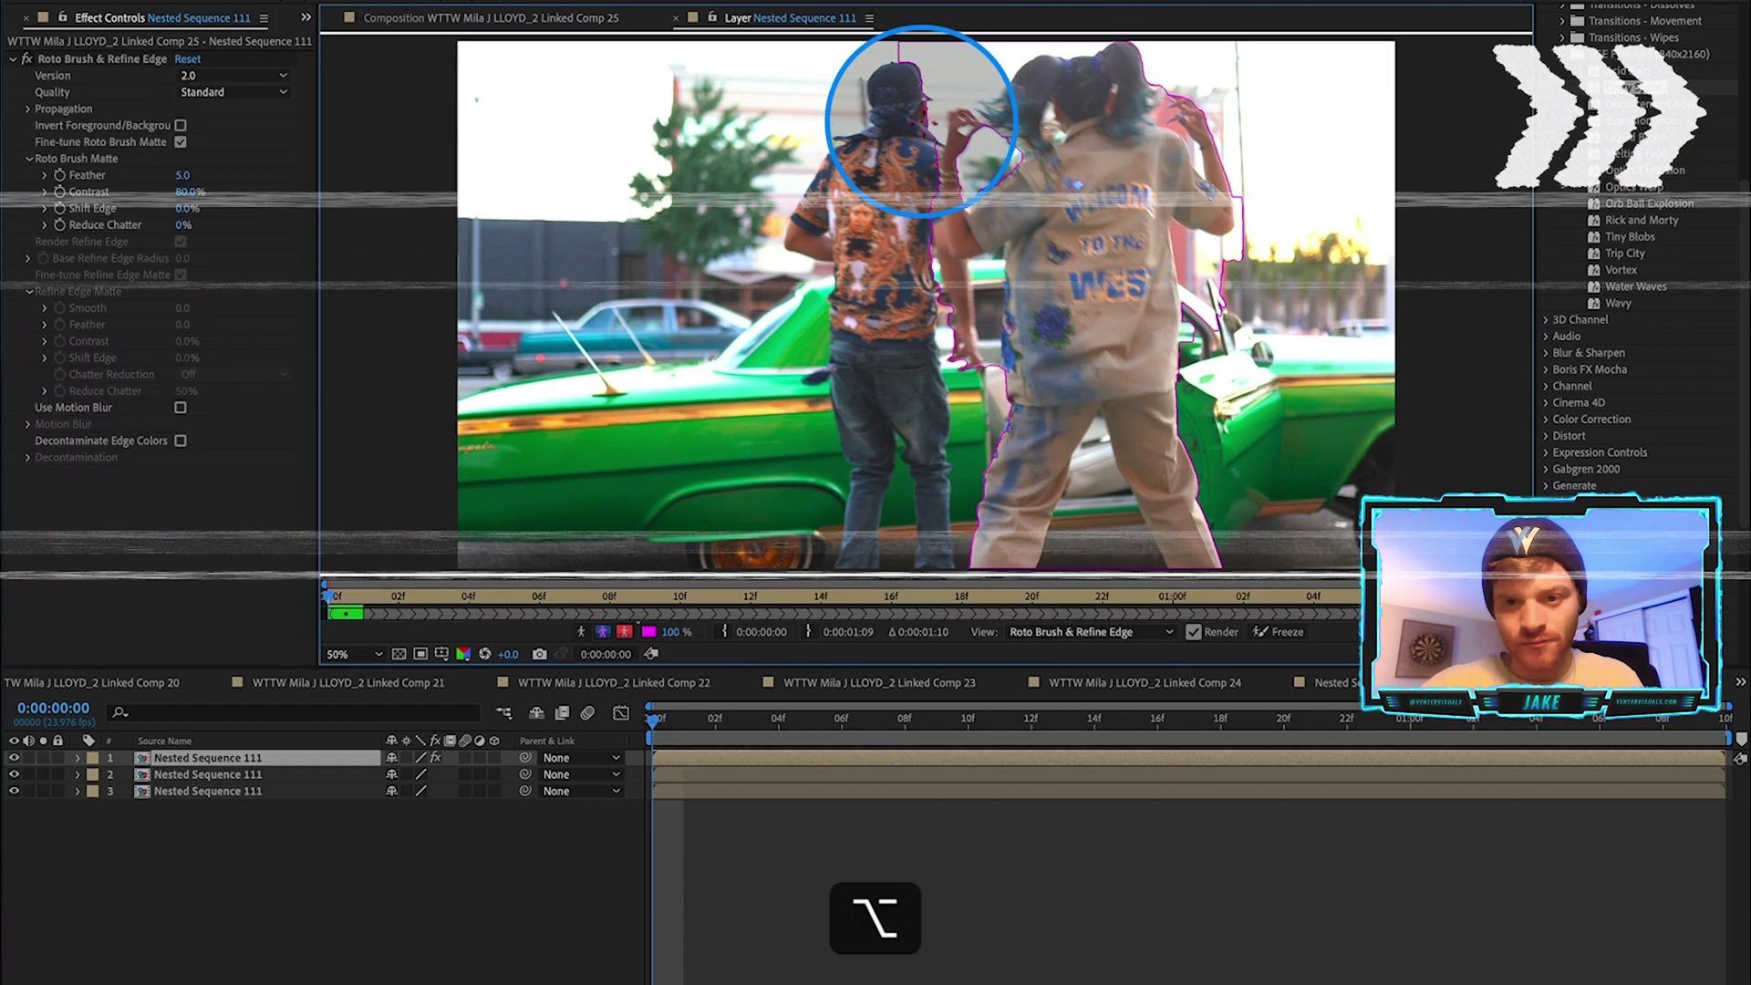
key("2")
key("2")
key("2")
key("2")
key("2")
key("2")
key("2")
key("2")
key("2")
key("2")
key("2")
key("2")
key("2")
key("2")
key("2")
key("2")
key("2")
key("2")
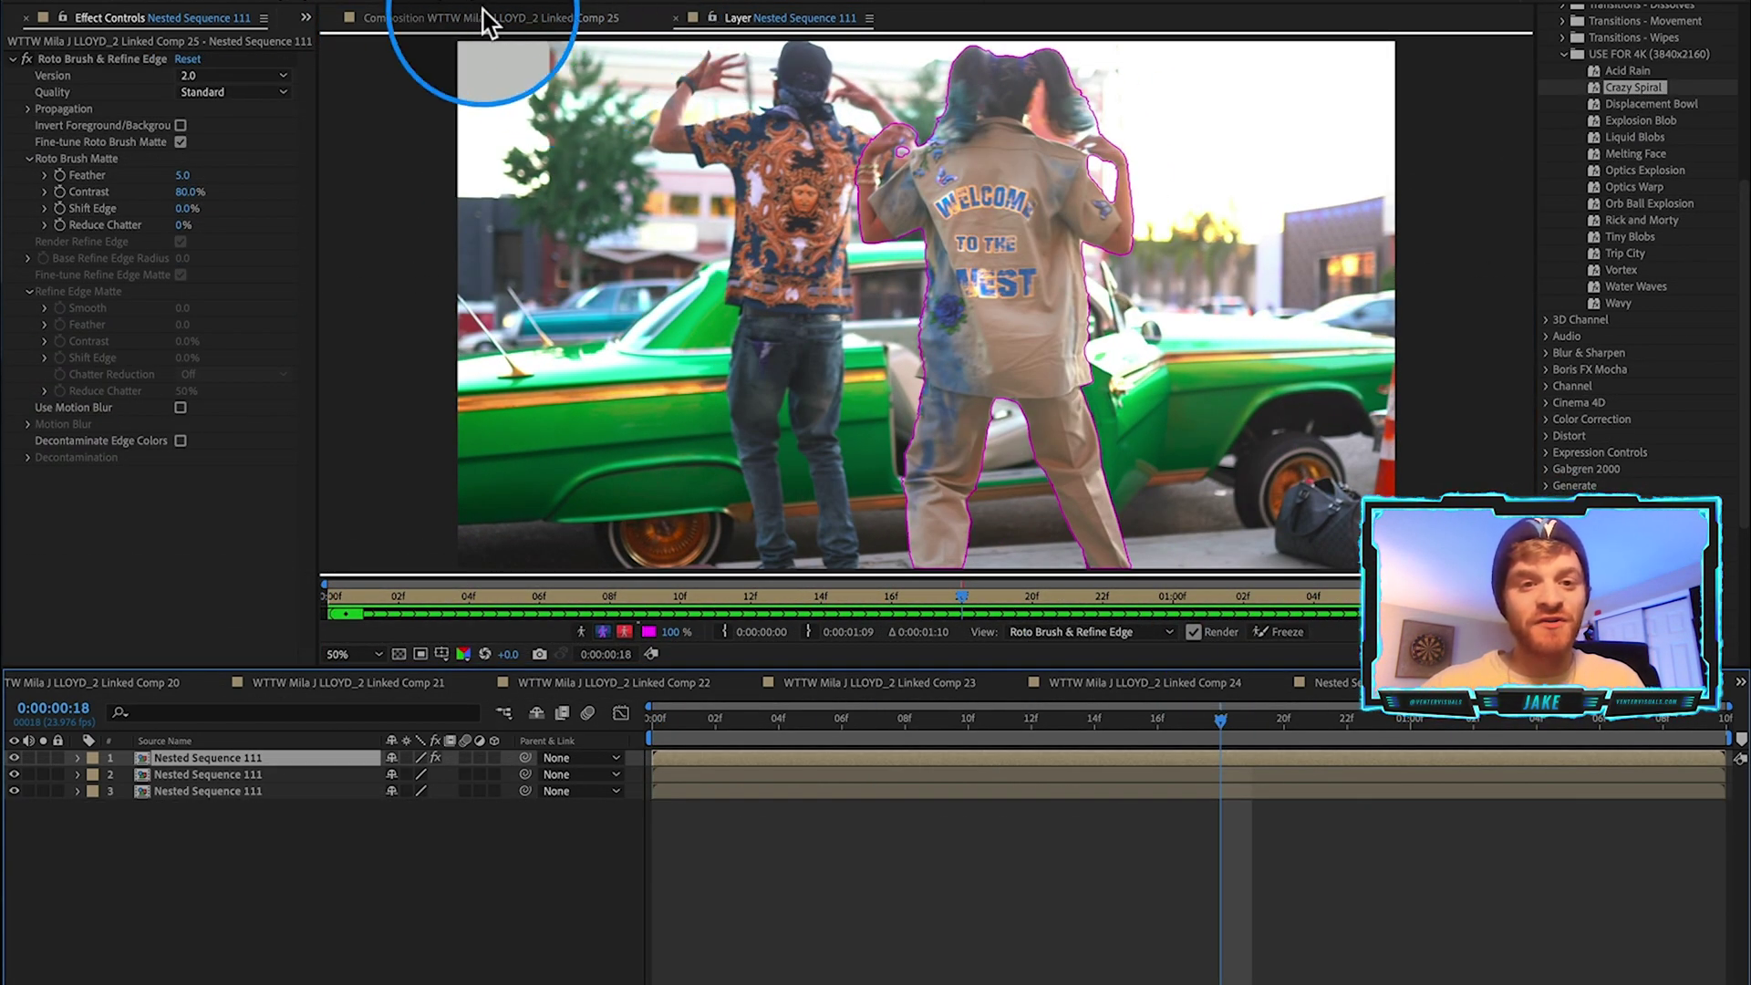
left_click(469, 20)
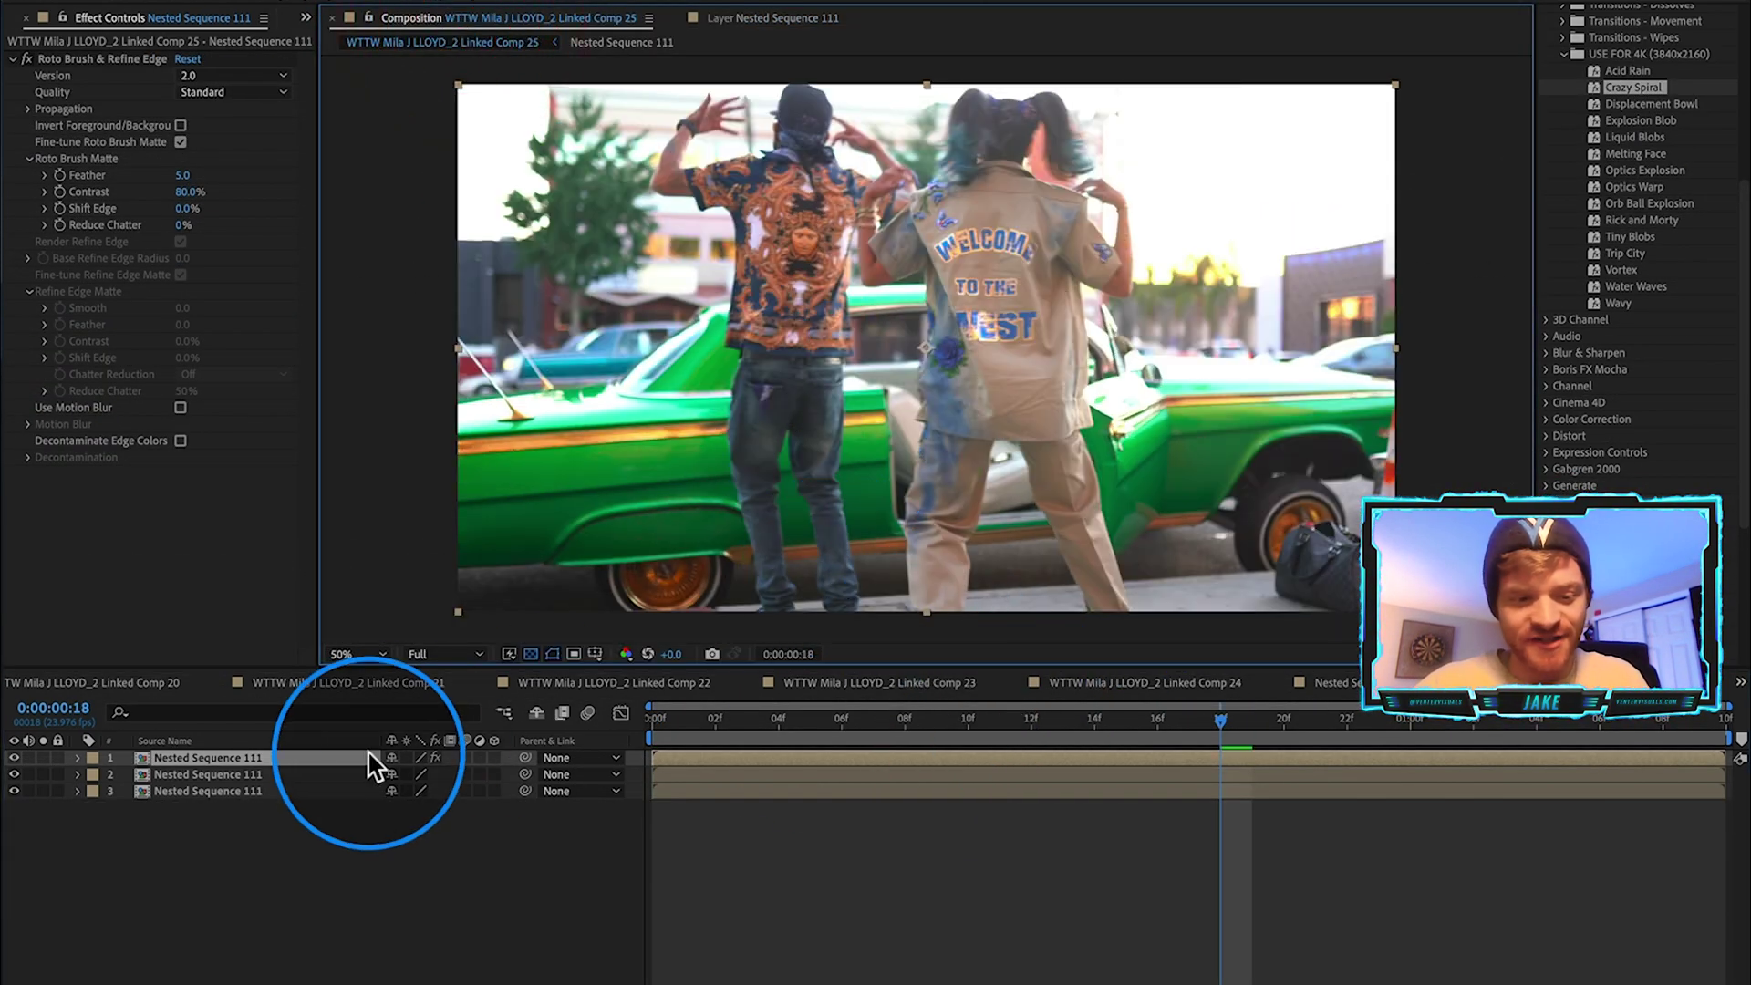
left_click(252, 773)
left_click_drag(715, 720, 1108, 752)
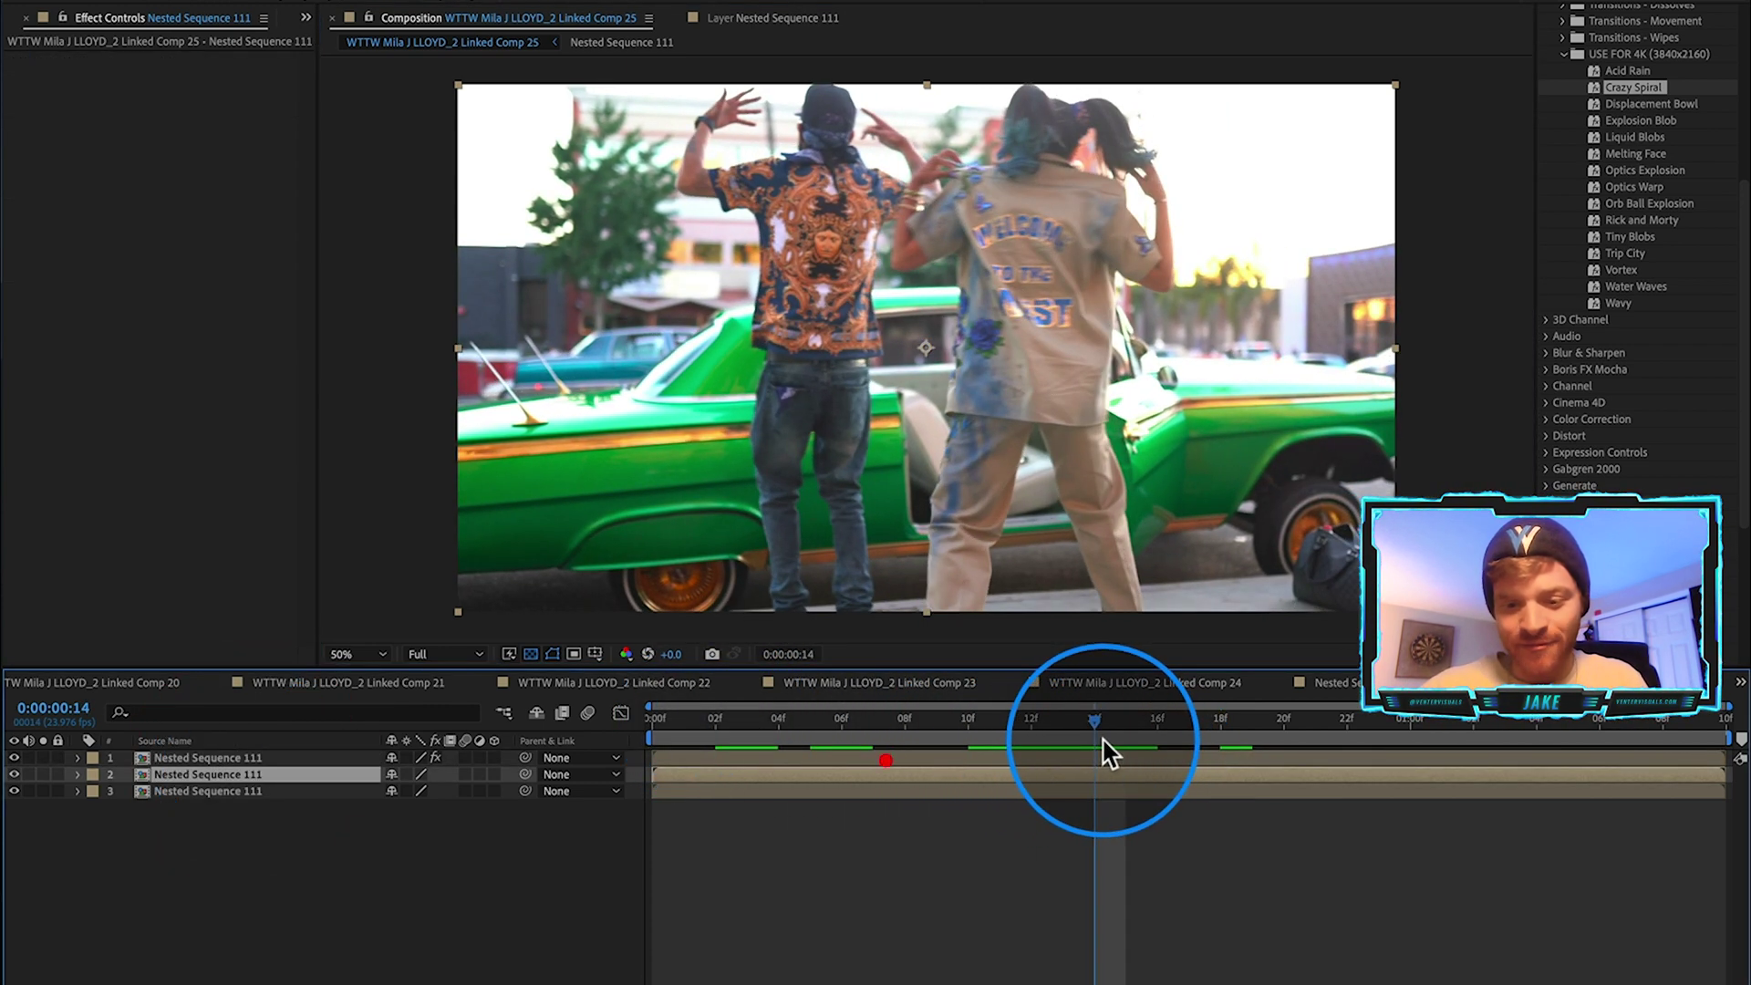
Trim the second dancers layer to start at about 12f and try Optics Explosion on it.
left_click(1099, 775)
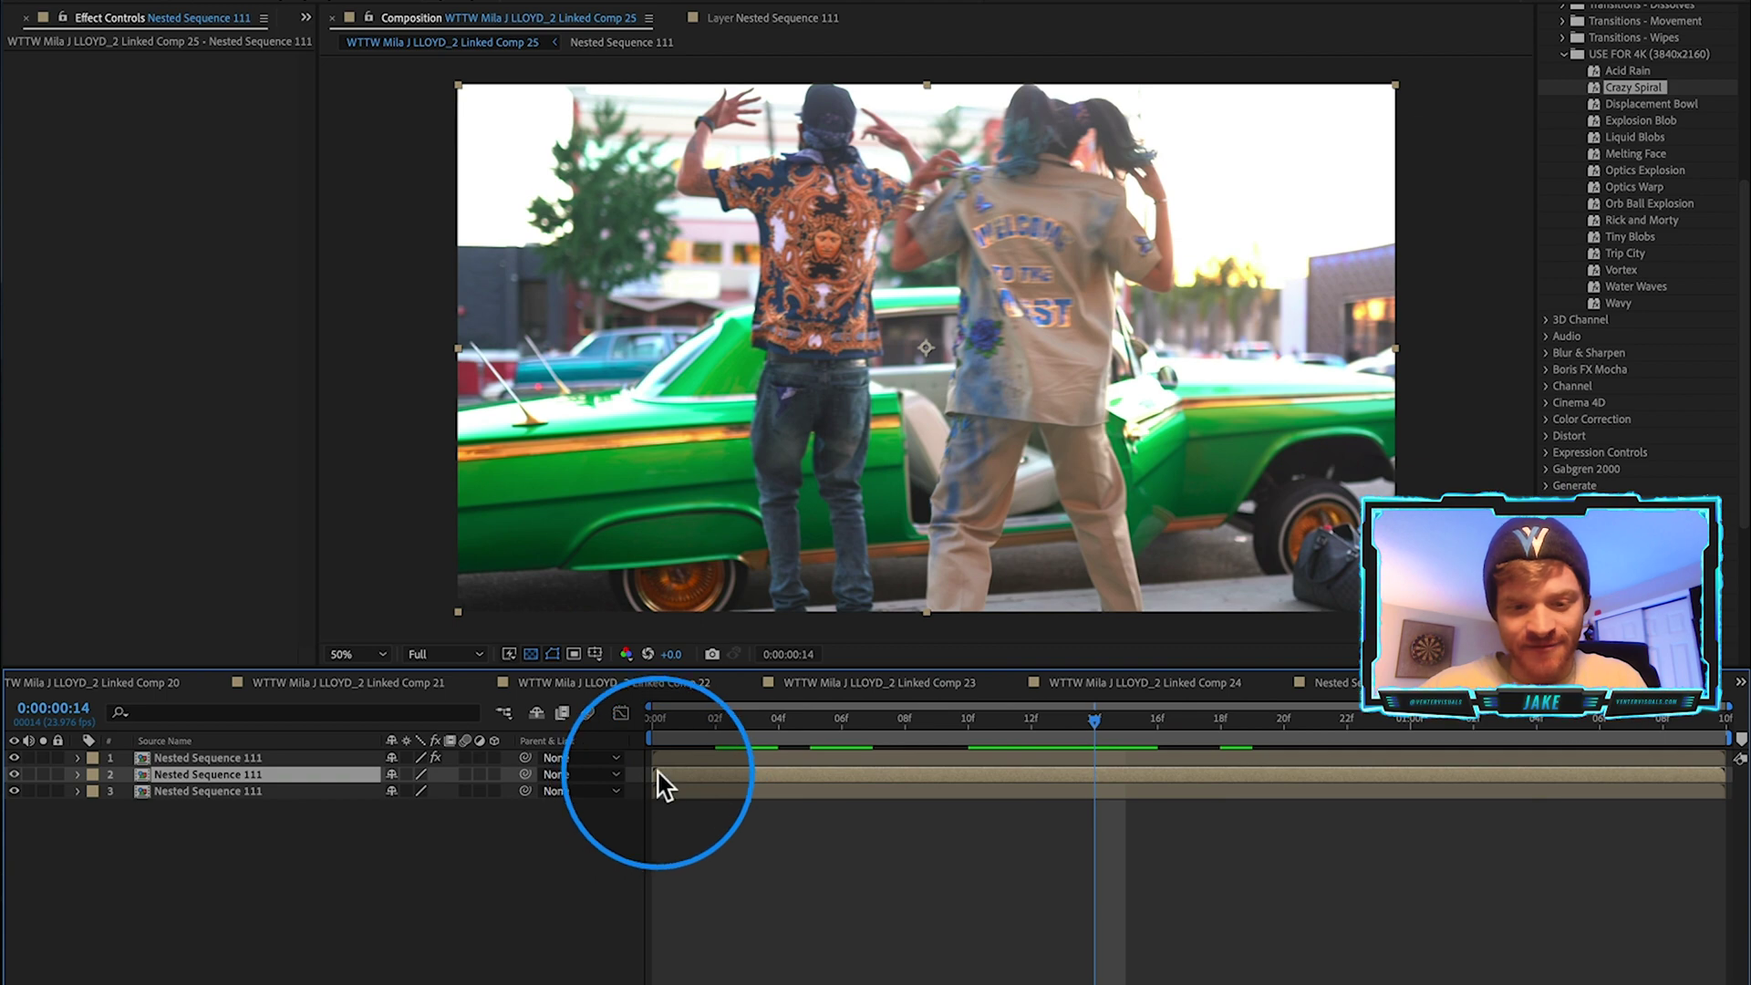
left_click_drag(659, 775, 1064, 778)
left_click_drag(1644, 170, 1105, 770)
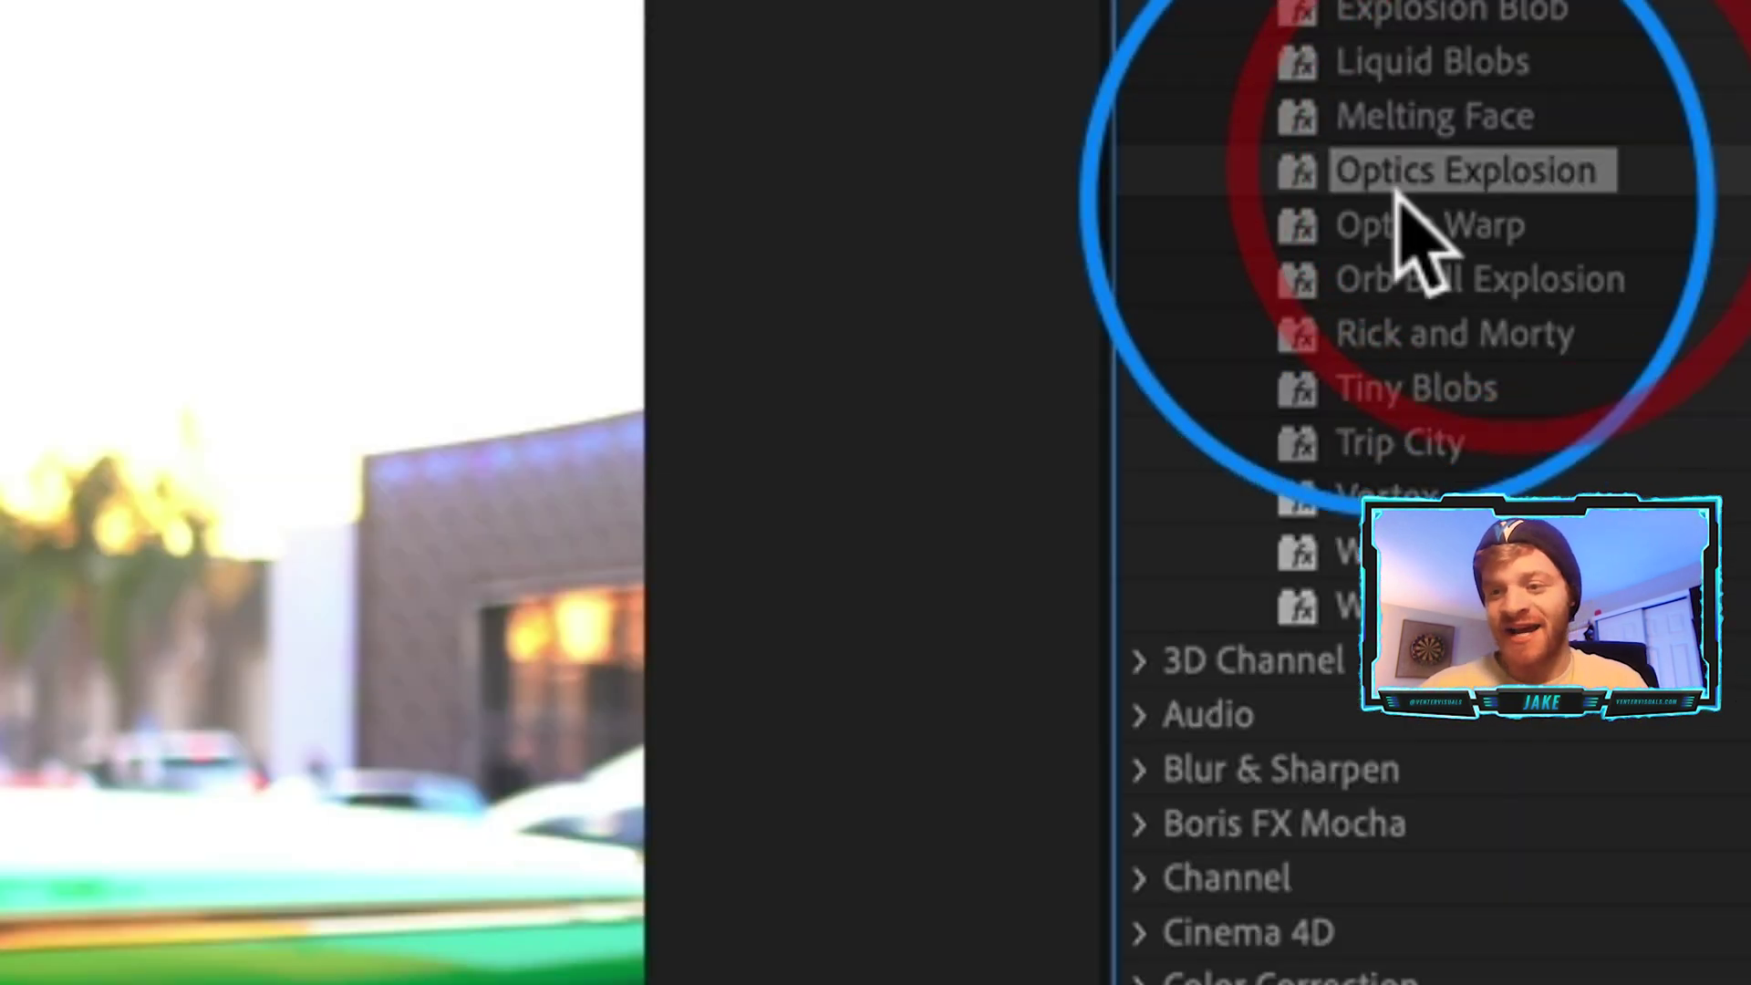
left_click_drag(940, 702, 928, 577)
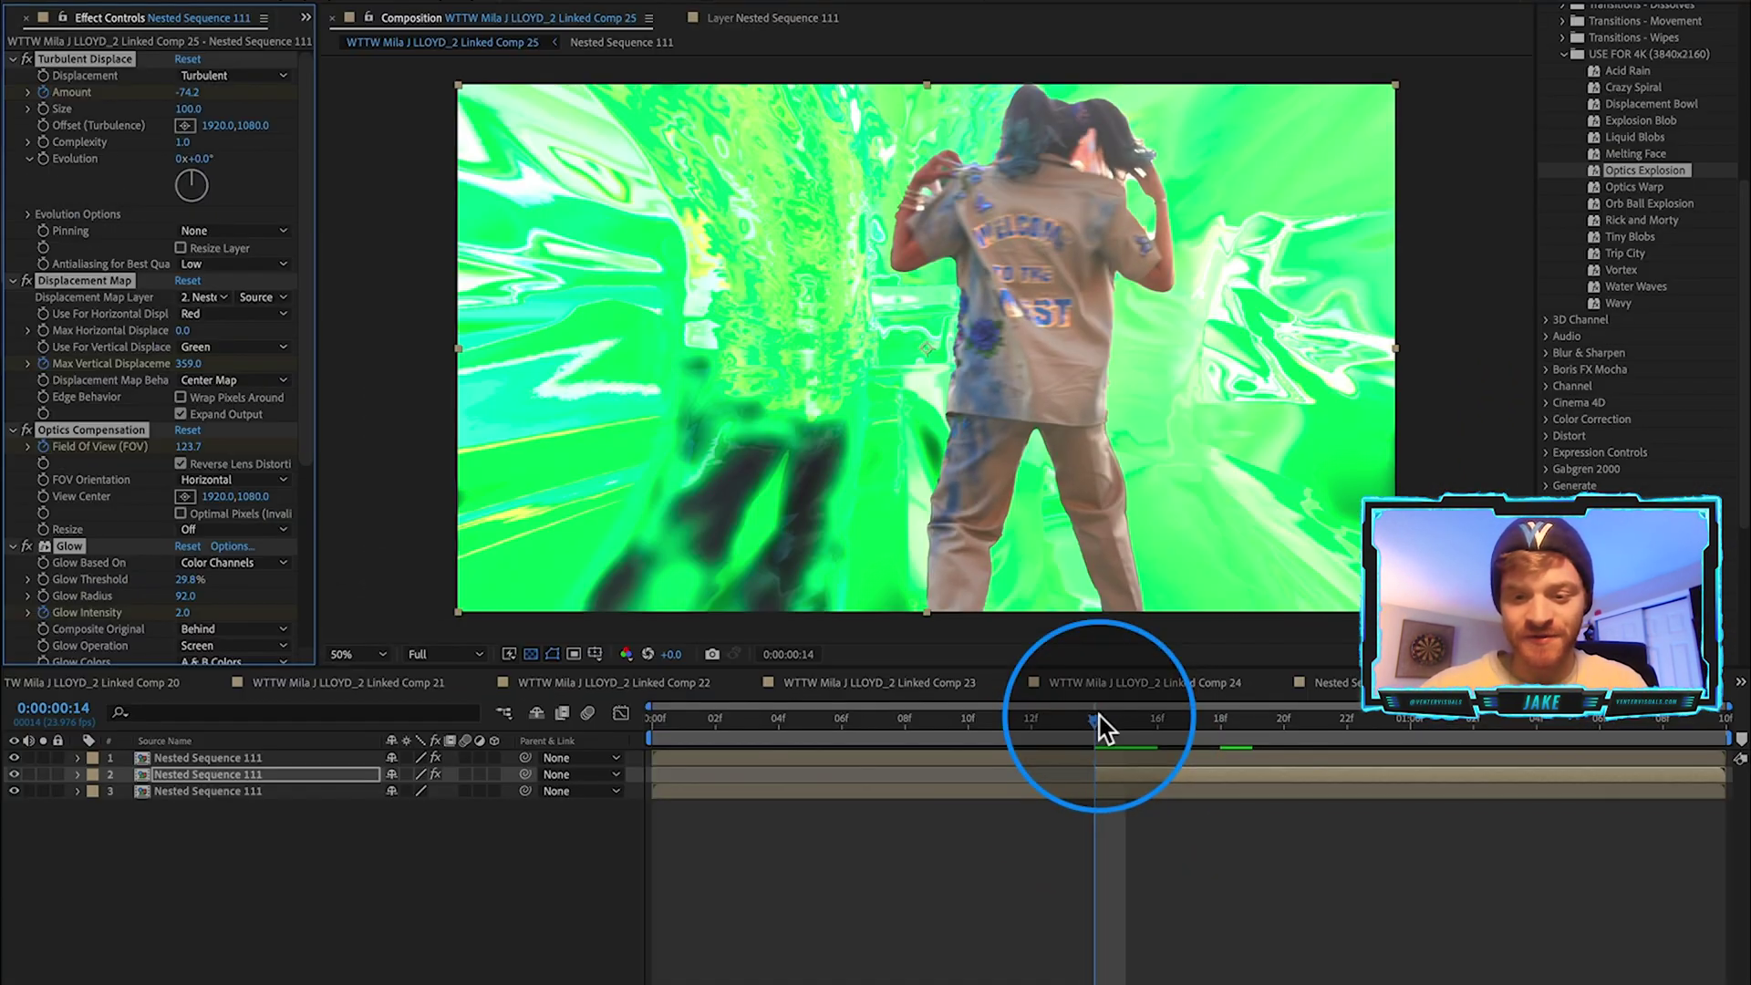
left_click(1148, 724)
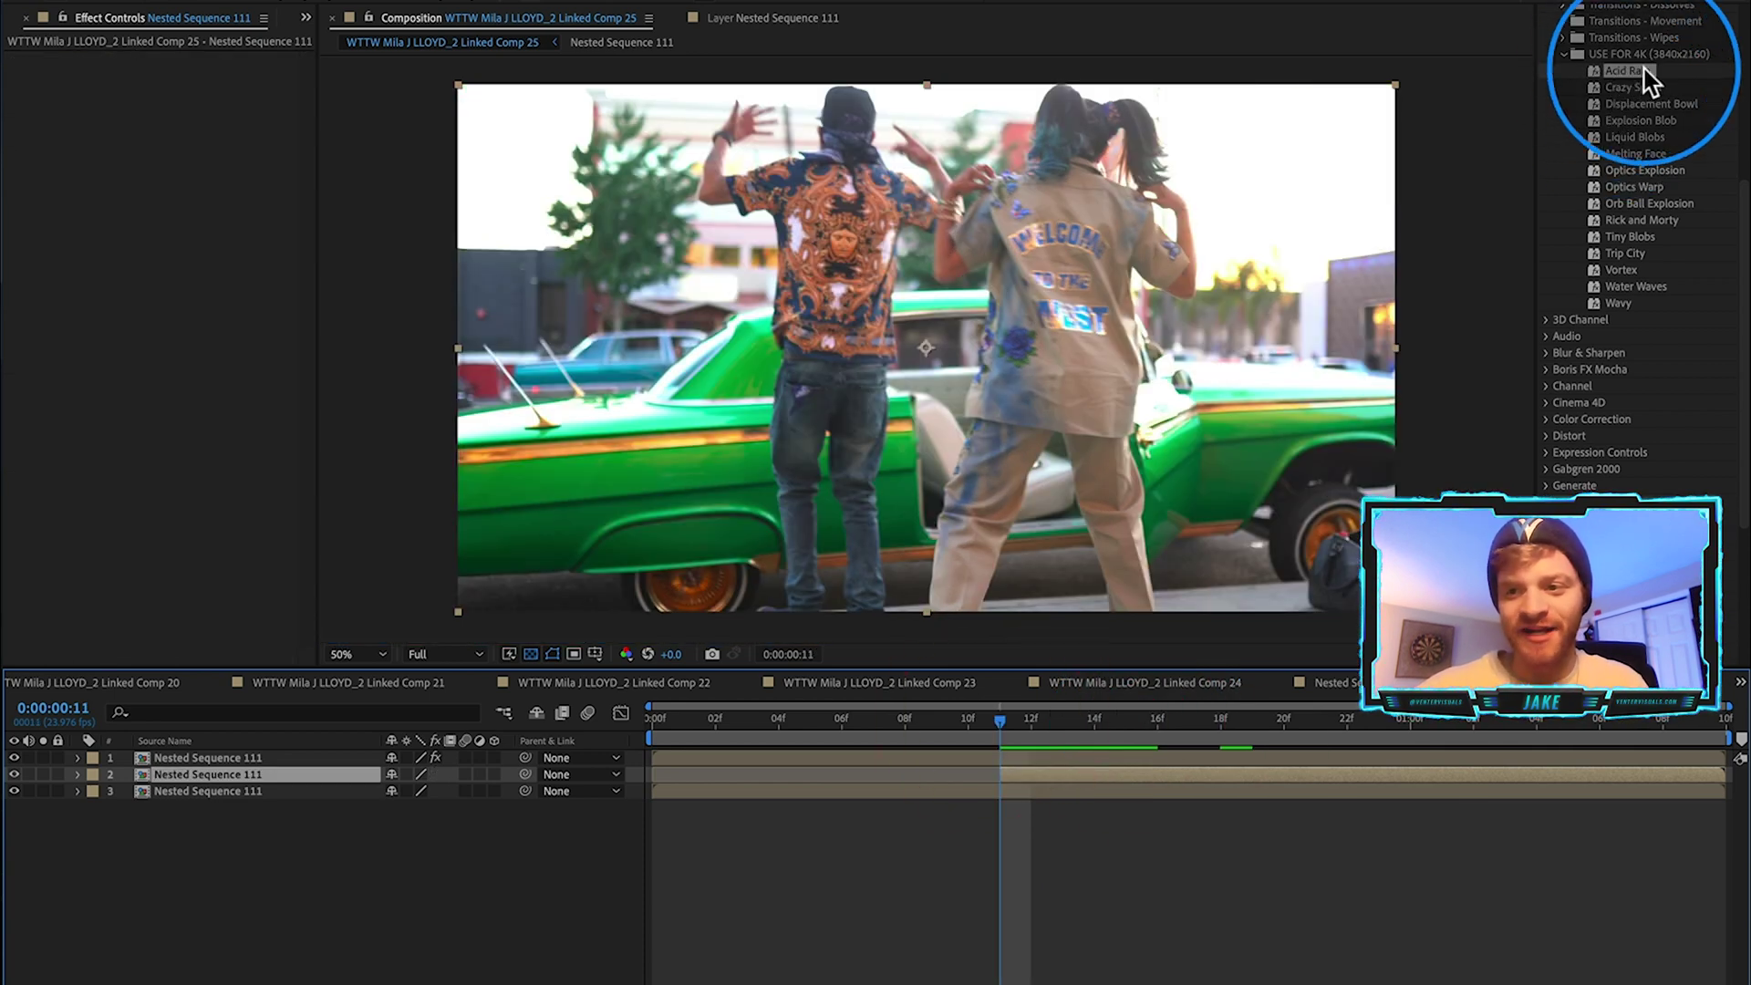
Apply Acid Rain to the second layer and preview the green blobs from 16f to 0:00:01:01.
left_click_drag(1645, 73, 1000, 771)
left_click(1161, 725)
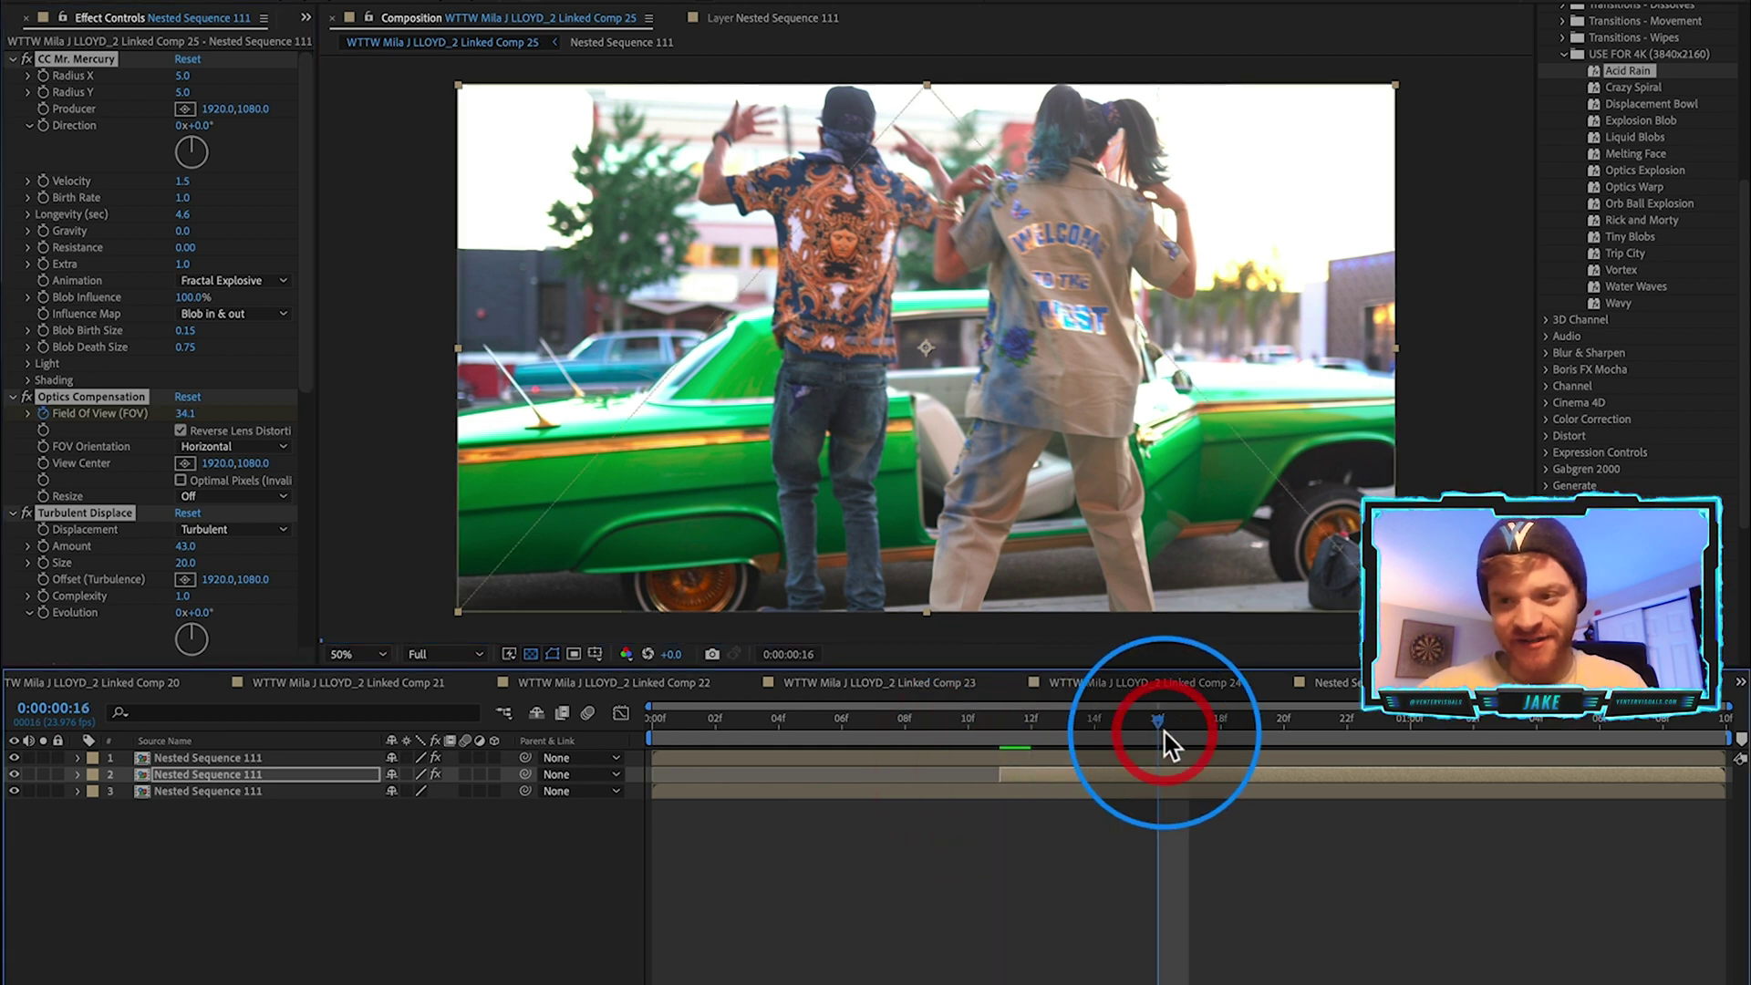
left_click_drag(1163, 730, 1290, 729)
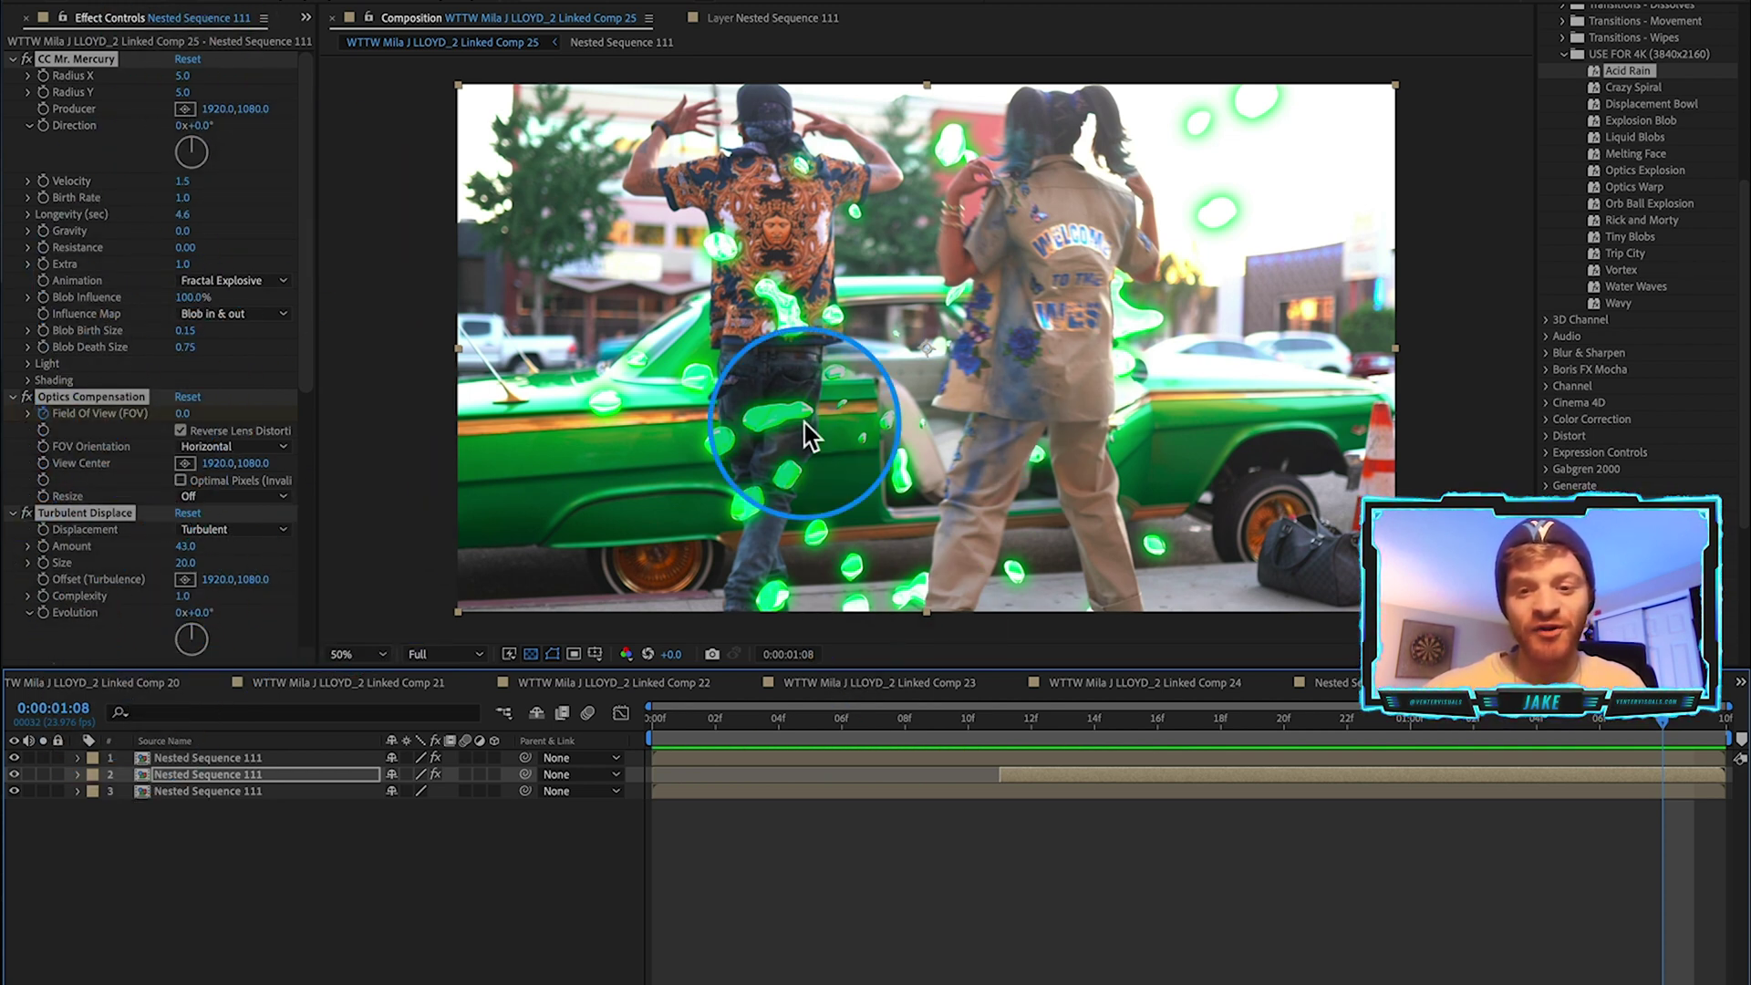
left_click_drag(981, 724, 1496, 815)
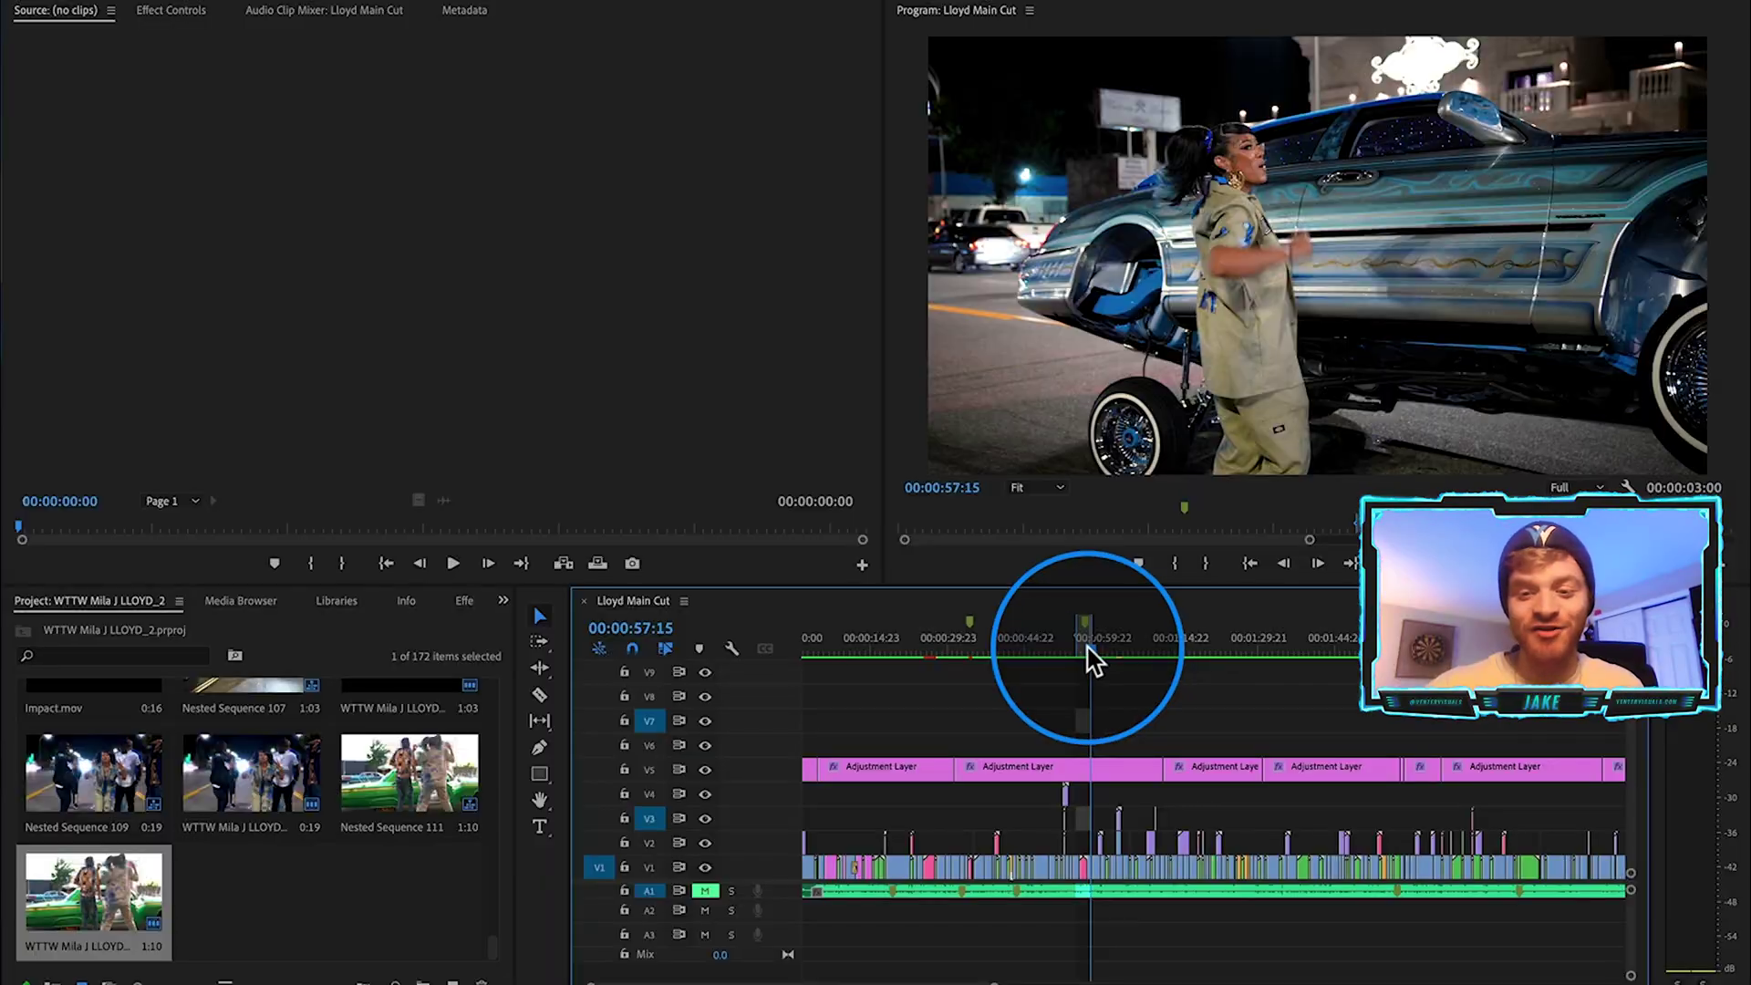
Scrub the Lloyd Main Cut back to about 00:00:34 to view the spiral section, zooming in and out.
left_click_drag(1088, 646, 965, 668)
key("=")
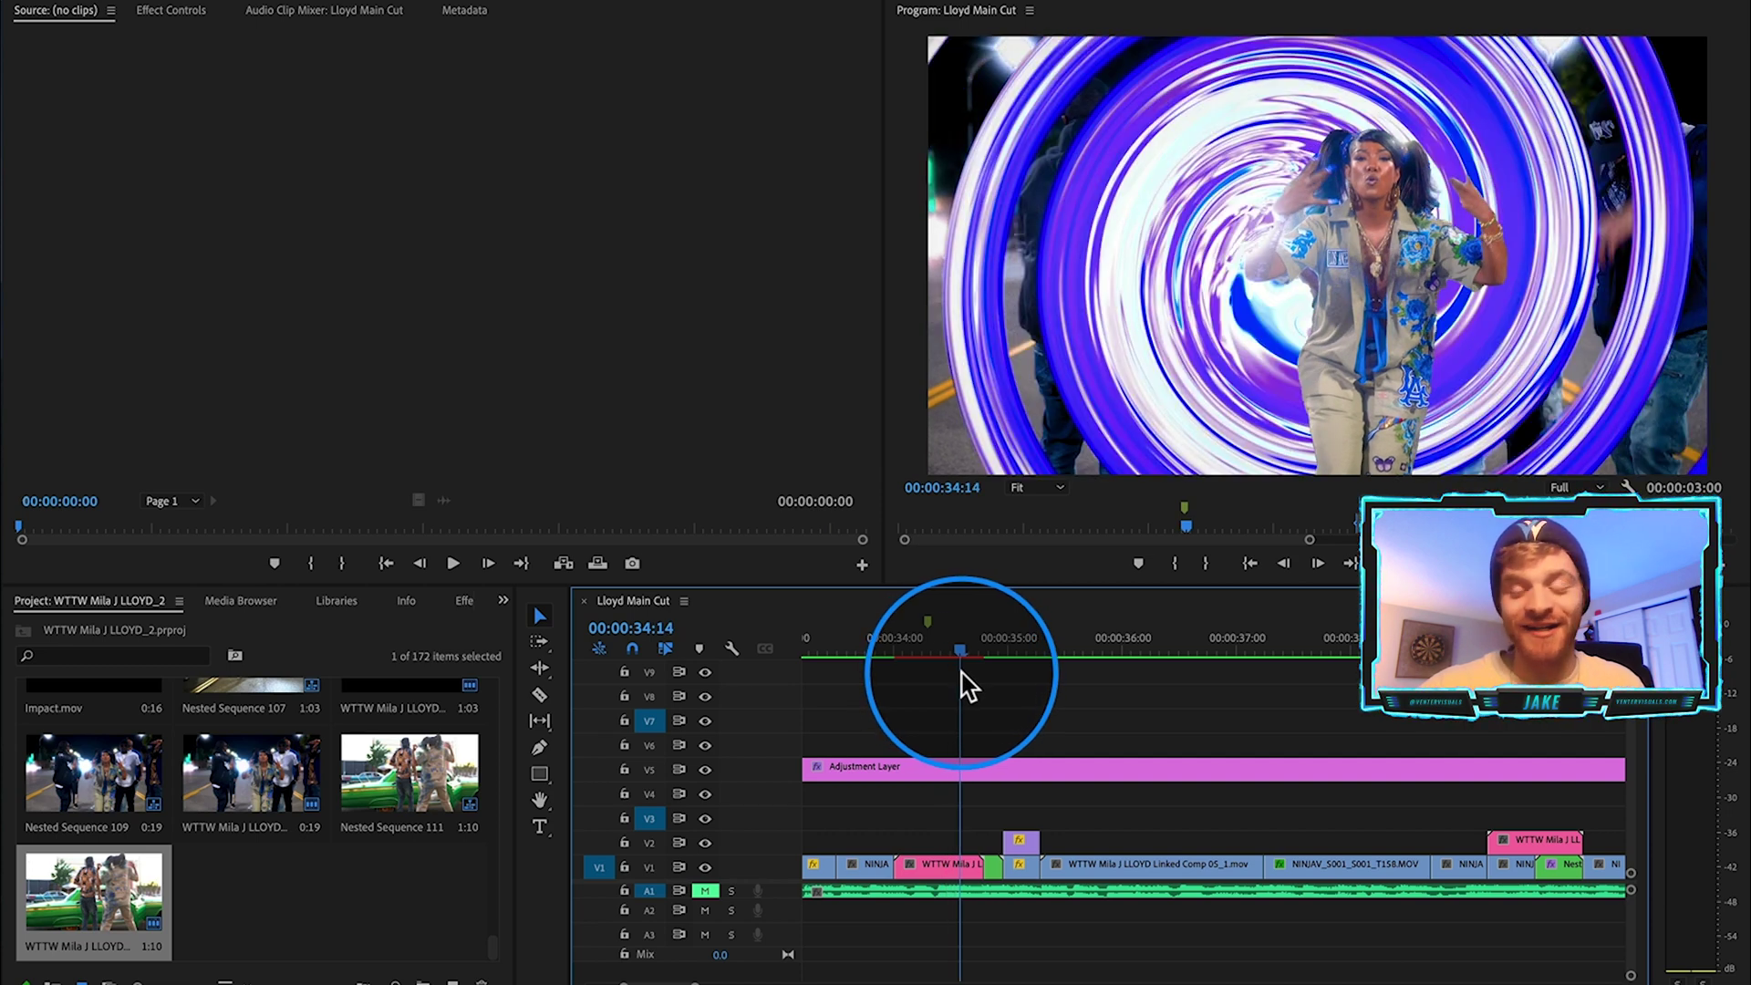
key("minus")
key("minus")
key("minus")
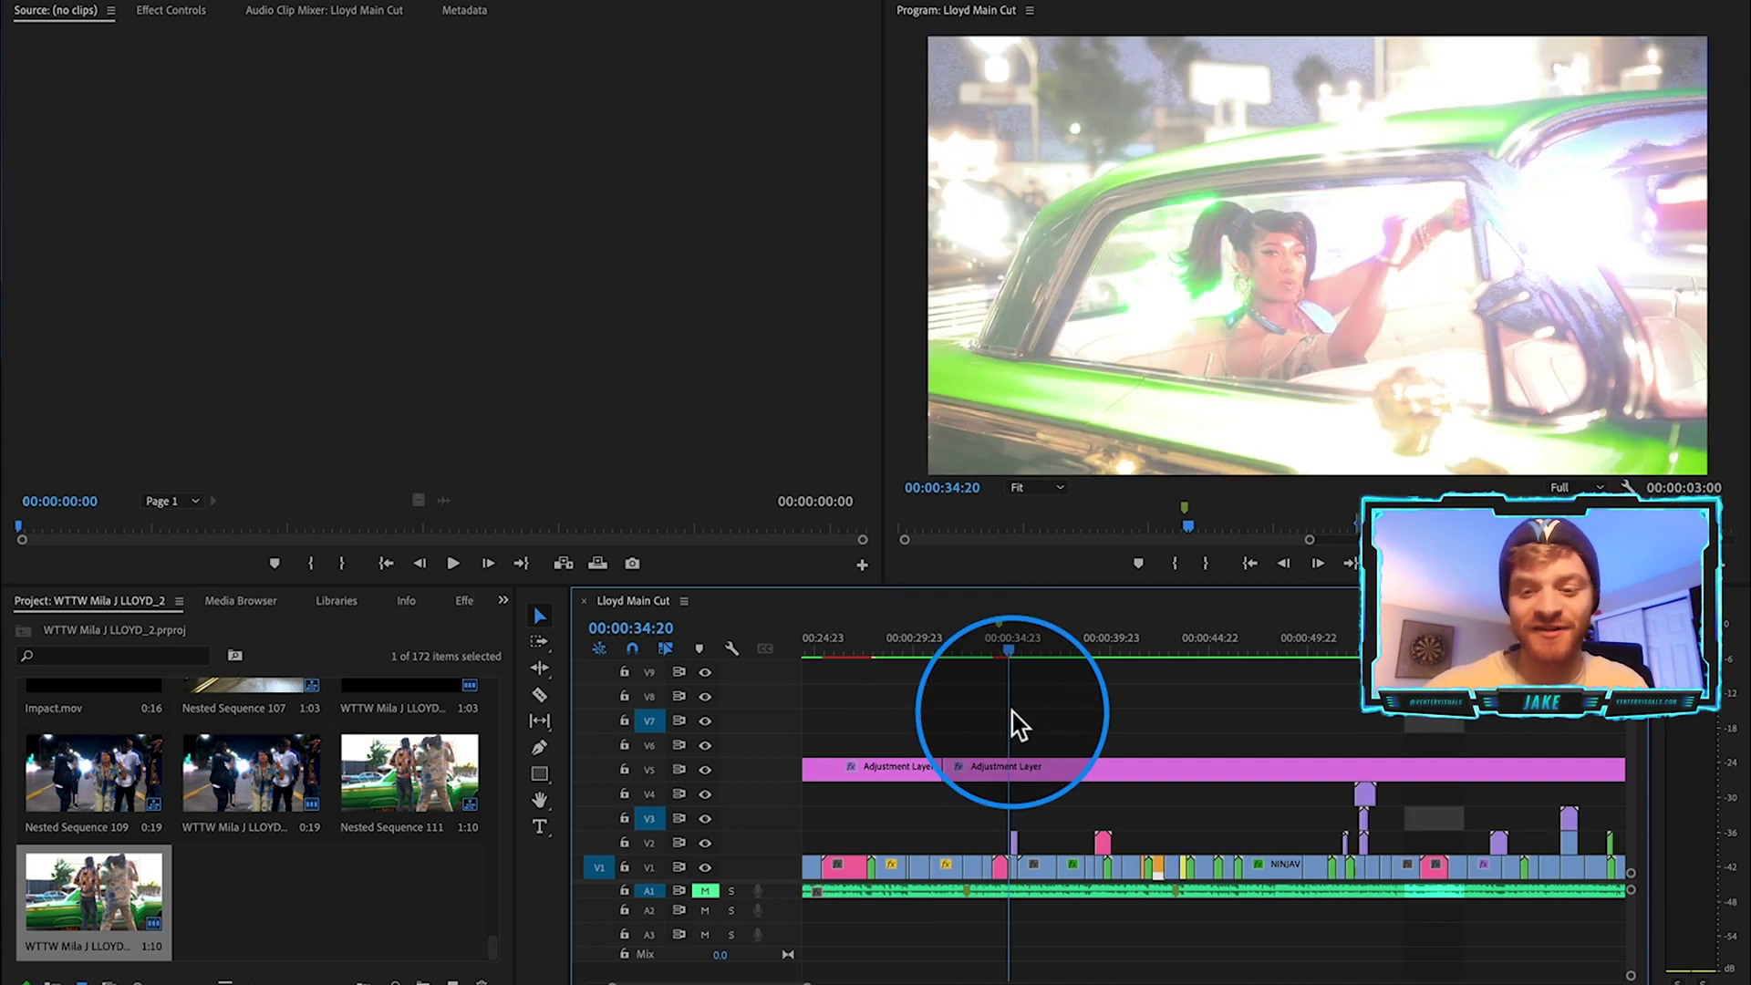